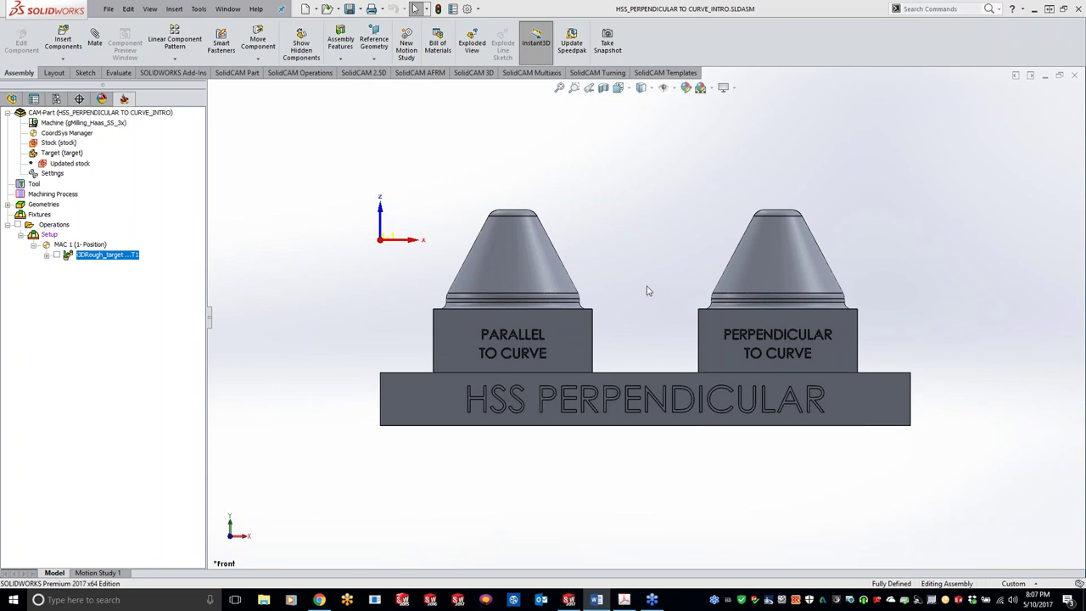
# Add a new HSS milling operation and set its technology to Parallel to Curve(s)
pyautogui.scroll(-4, 642, 264)
pyautogui.click(641, 265)
pyautogui.scroll(3, 633, 267)
pyautogui.moveTo(633, 266); pyautogui.dragTo(618, 286, button='middle')
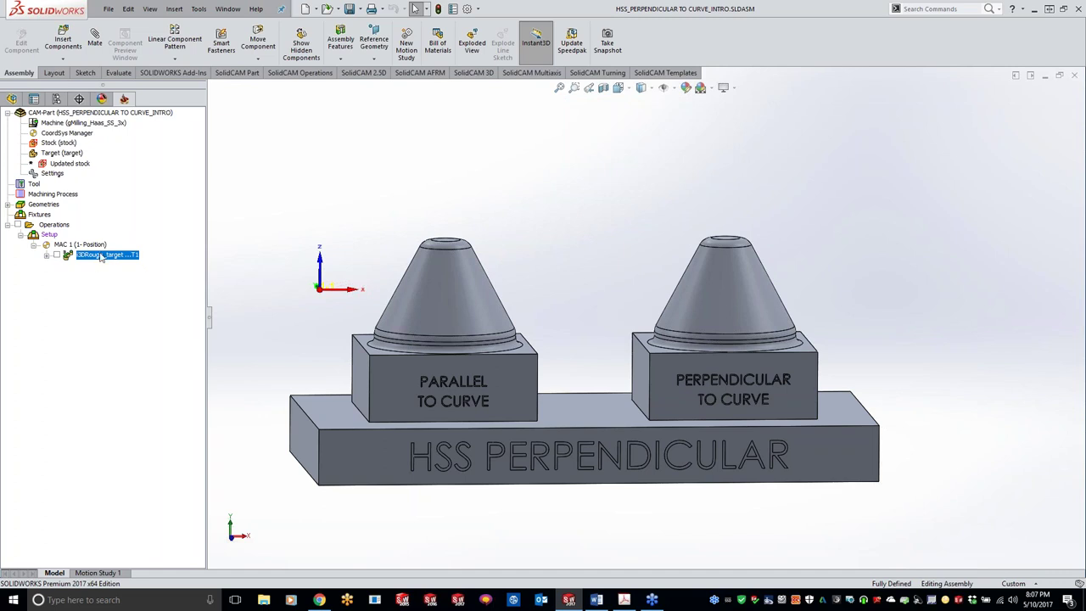
pyautogui.click(473, 78)
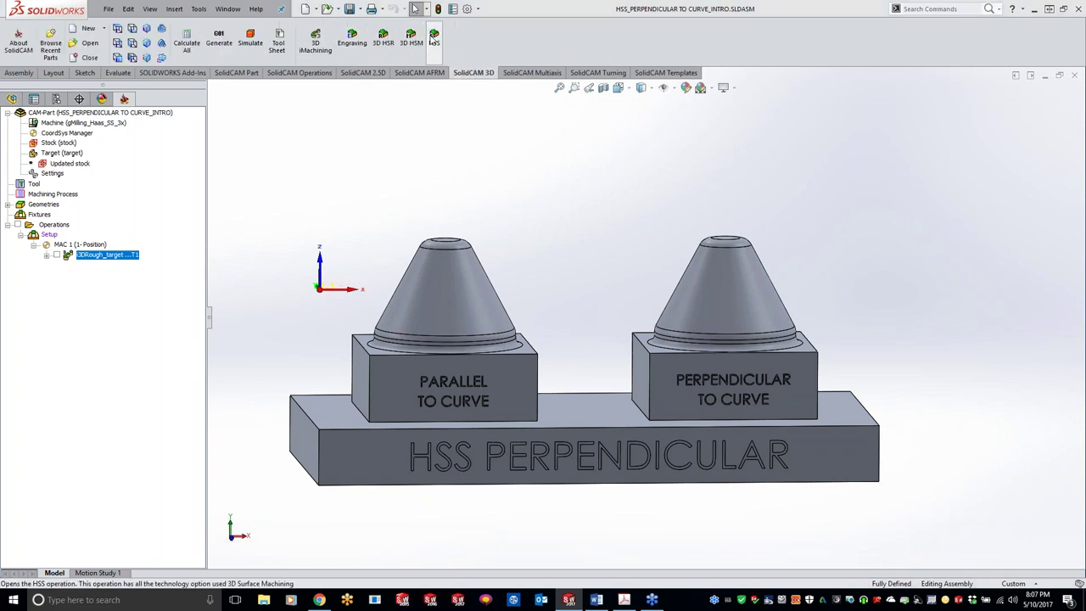
pyautogui.click(433, 38)
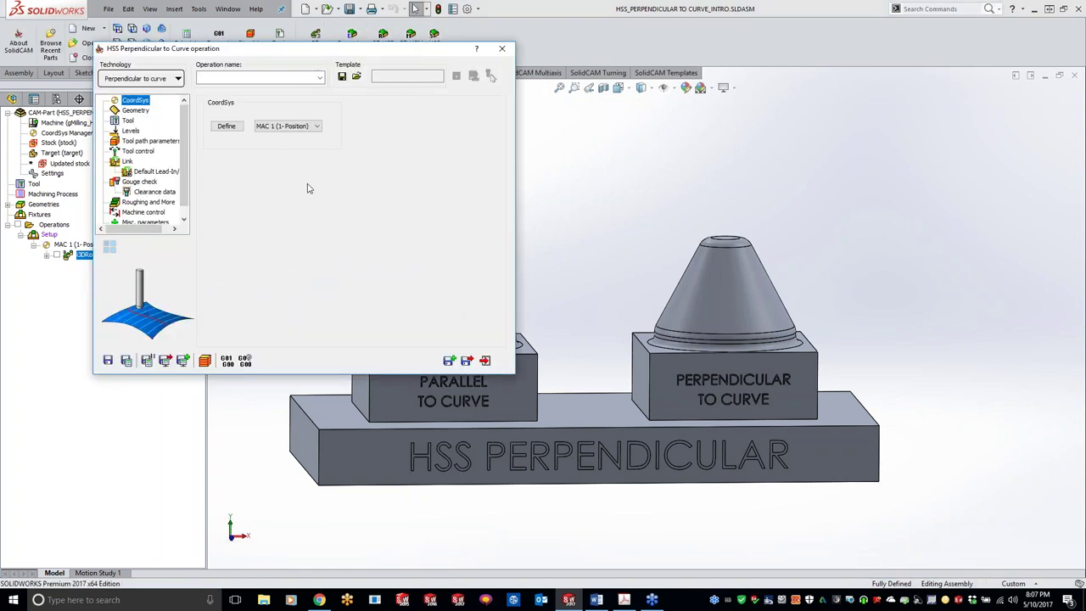
pyautogui.click(166, 81)
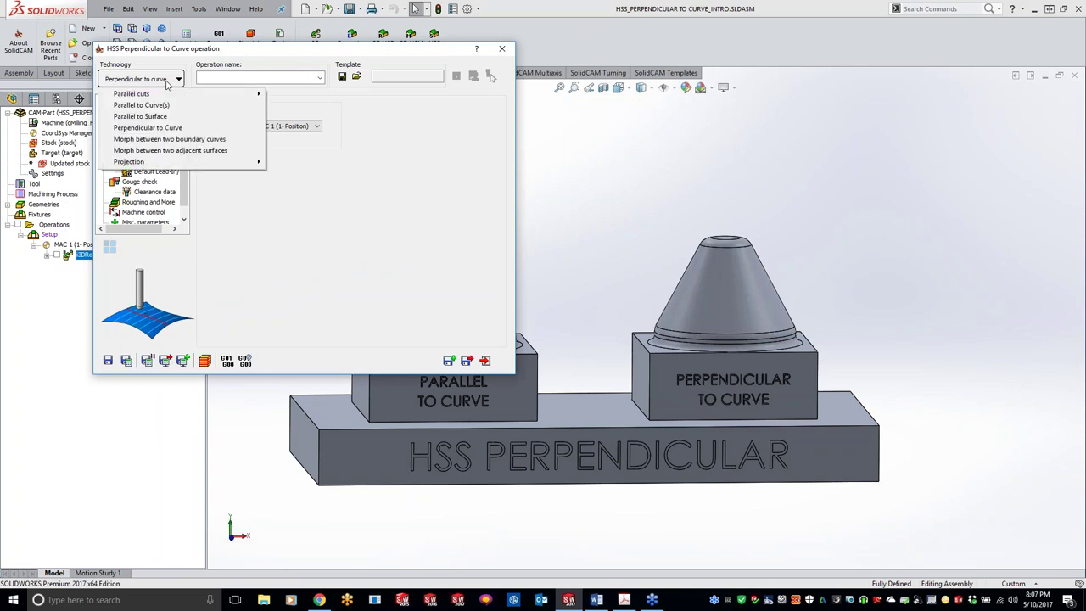
pyautogui.click(141, 104)
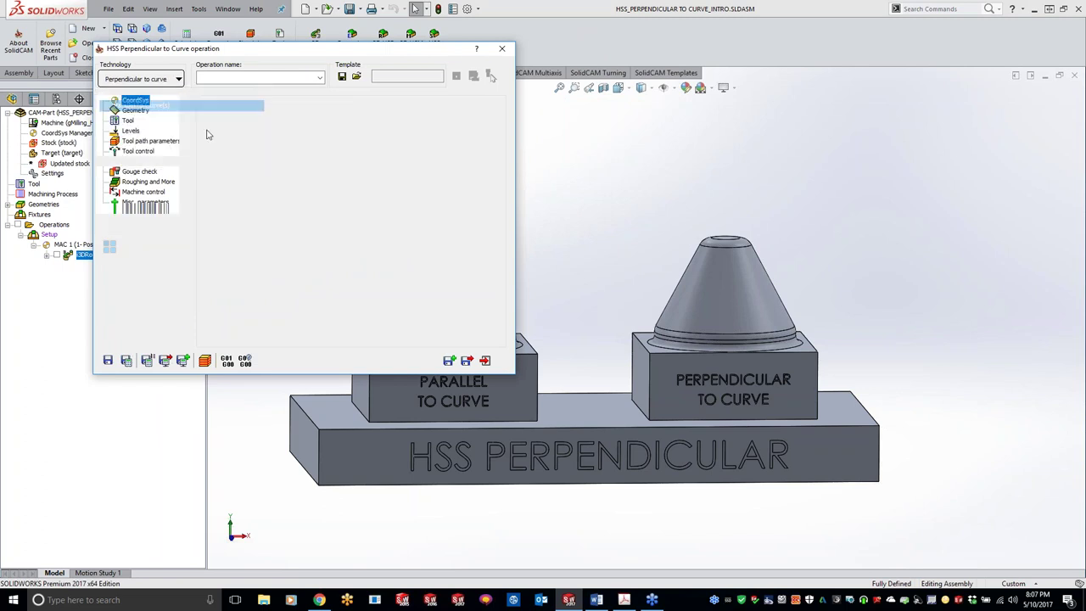
# Define the drive surface from the five side faces of the PARALLEL TO CURVE cone, from the top fillet down to the base fillet
pyautogui.click(136, 111)
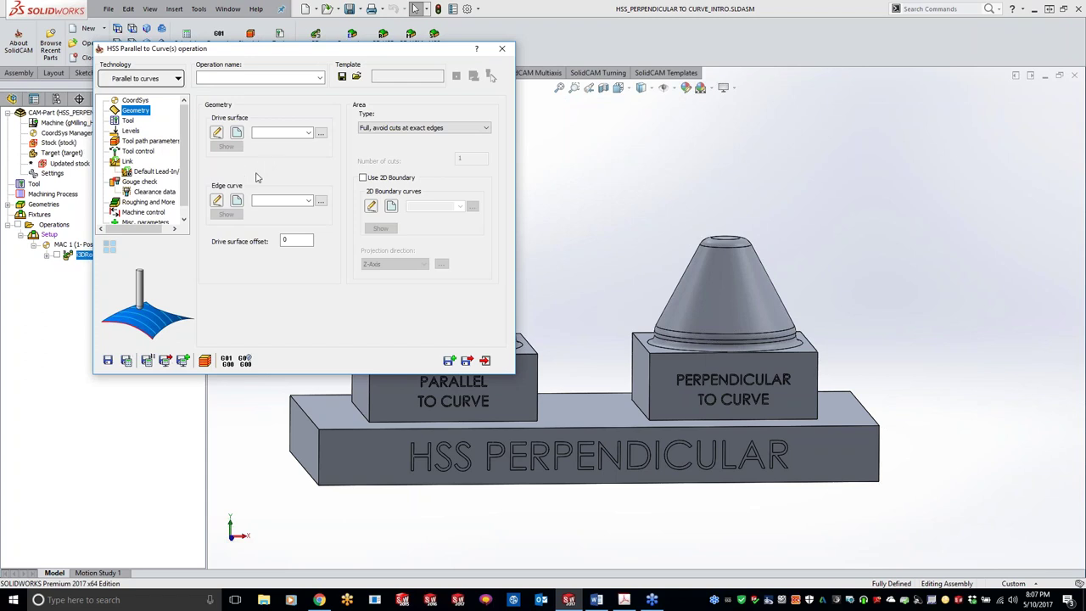
pyautogui.click(237, 133)
pyautogui.moveTo(402, 256); pyautogui.dragTo(436, 253, button='middle')
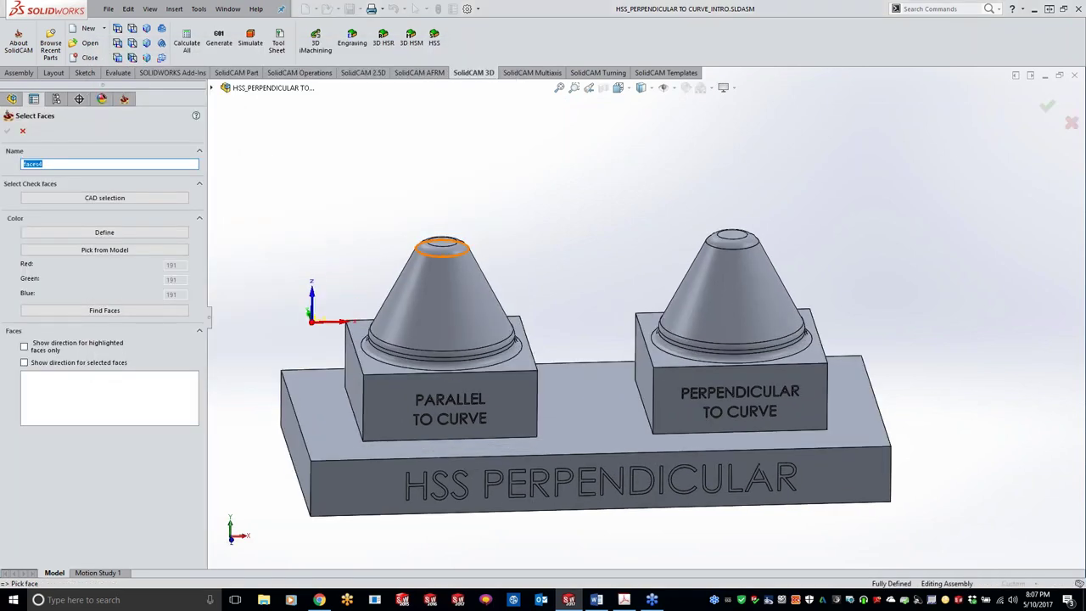
pyautogui.click(442, 252)
pyautogui.click(448, 309)
pyautogui.moveTo(448, 309); pyautogui.dragTo(452, 294, button='middle')
pyautogui.scroll(3, 587, 351)
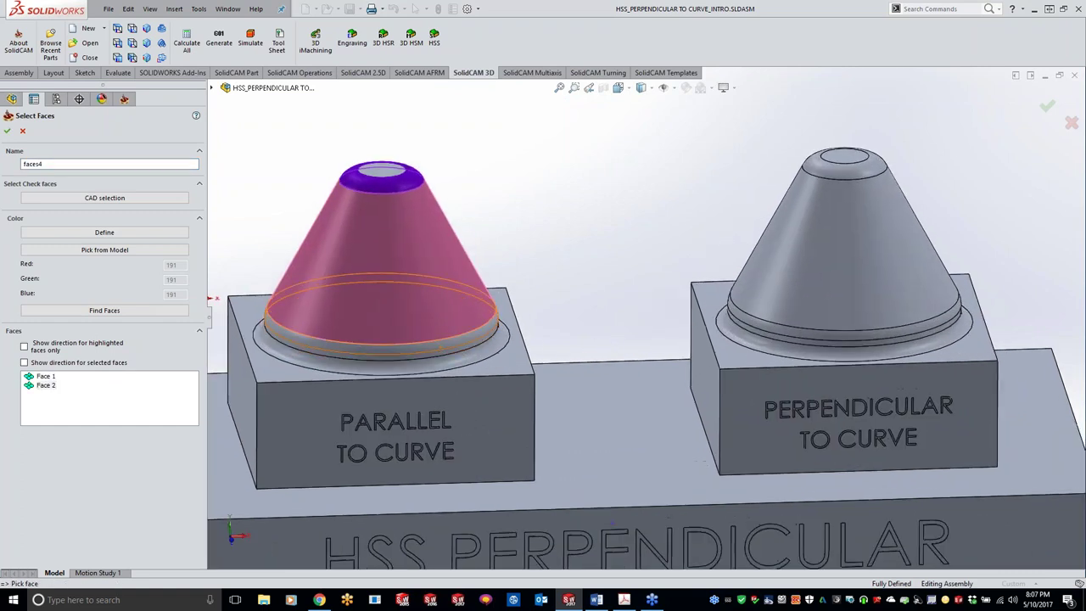
pyautogui.click(440, 349)
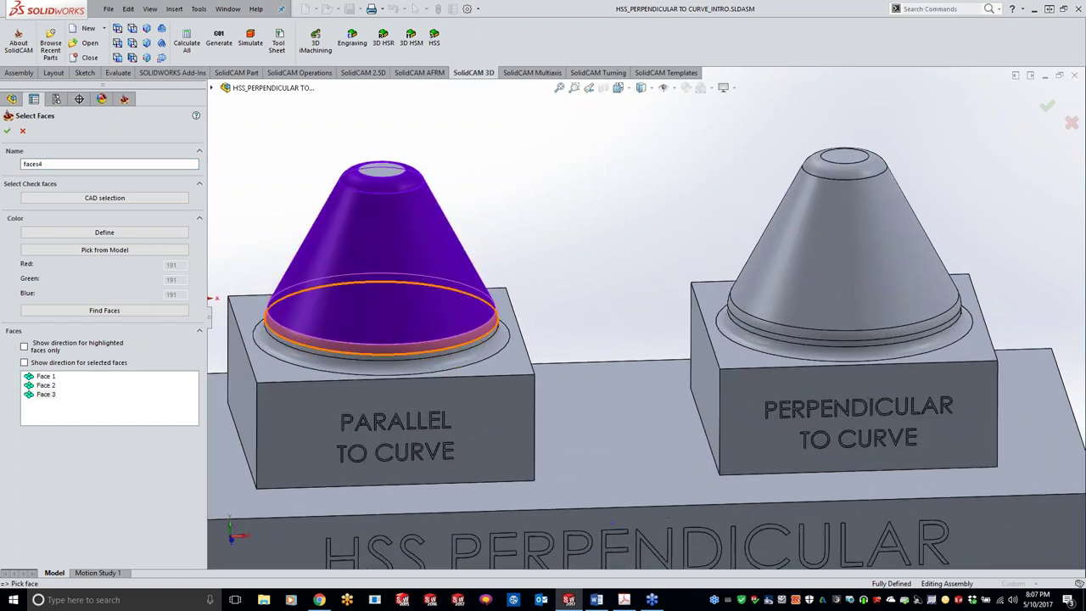
pyautogui.click(449, 356)
pyautogui.click(446, 366)
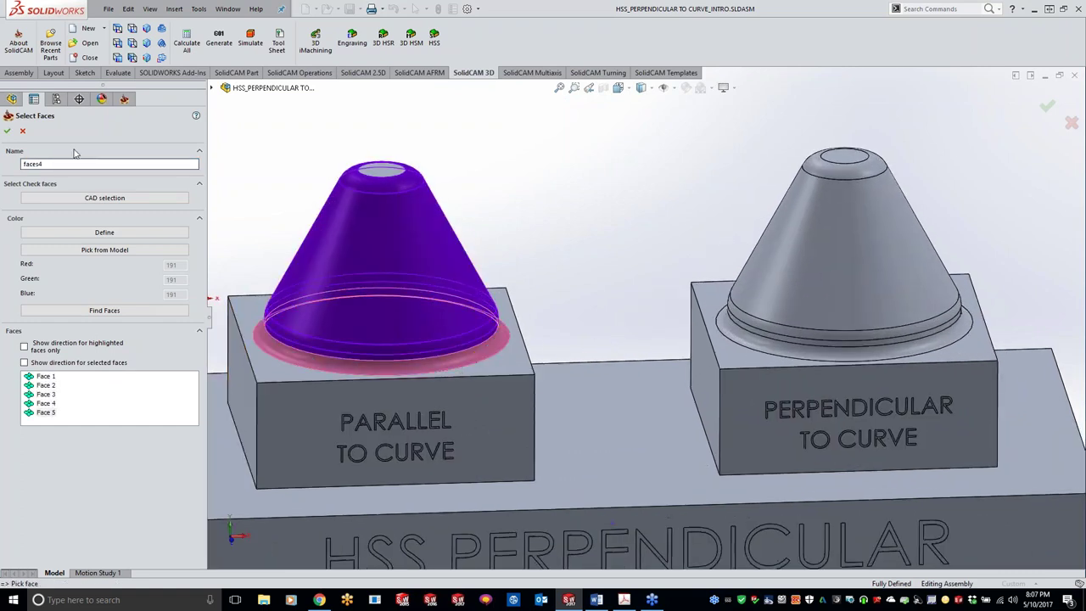
pyautogui.click(7, 129)
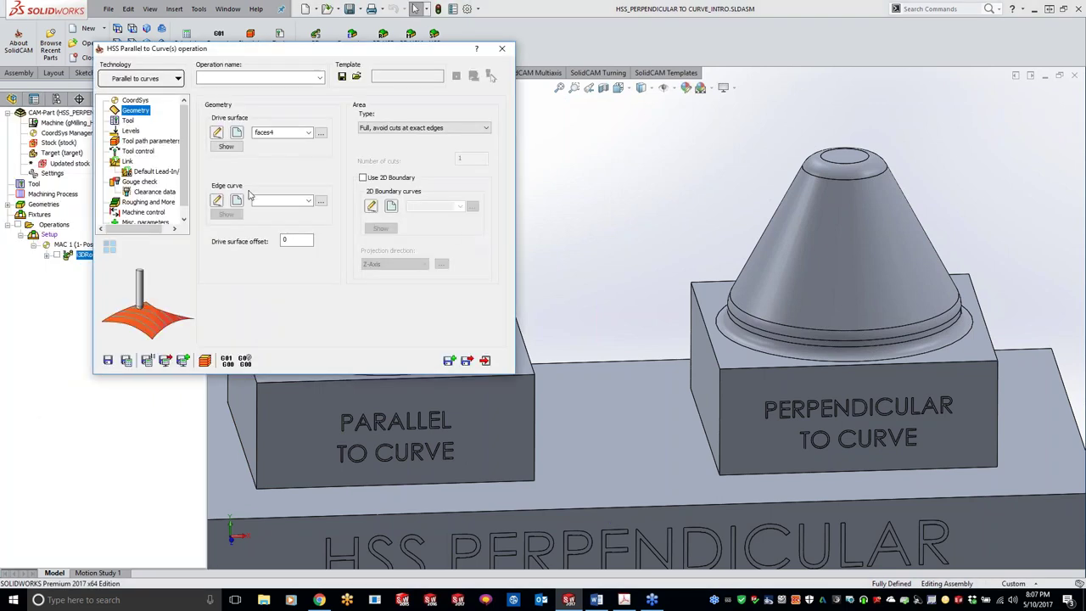
# Define the edge curve from the outer circular edge of the fillet at the base of the PARALLEL TO CURVE cone
pyautogui.click(239, 202)
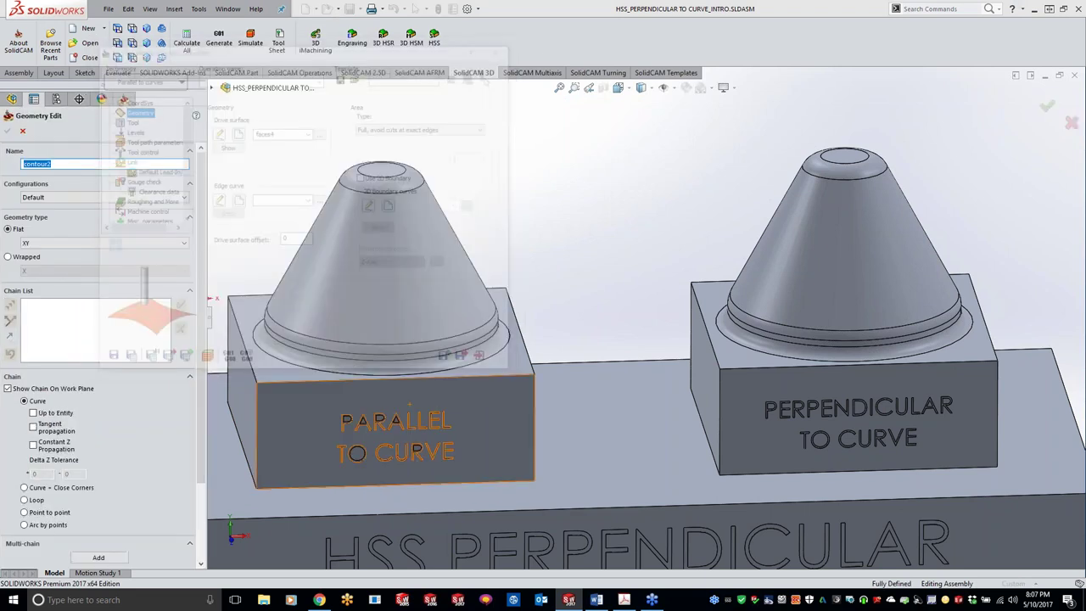
pyautogui.click(458, 371)
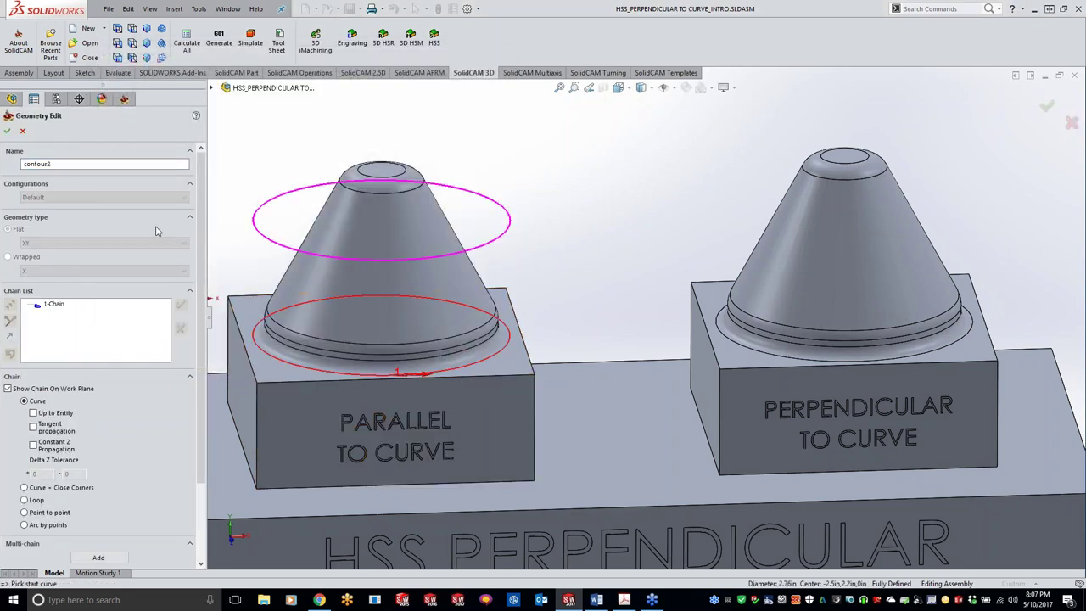
pyautogui.click(9, 131)
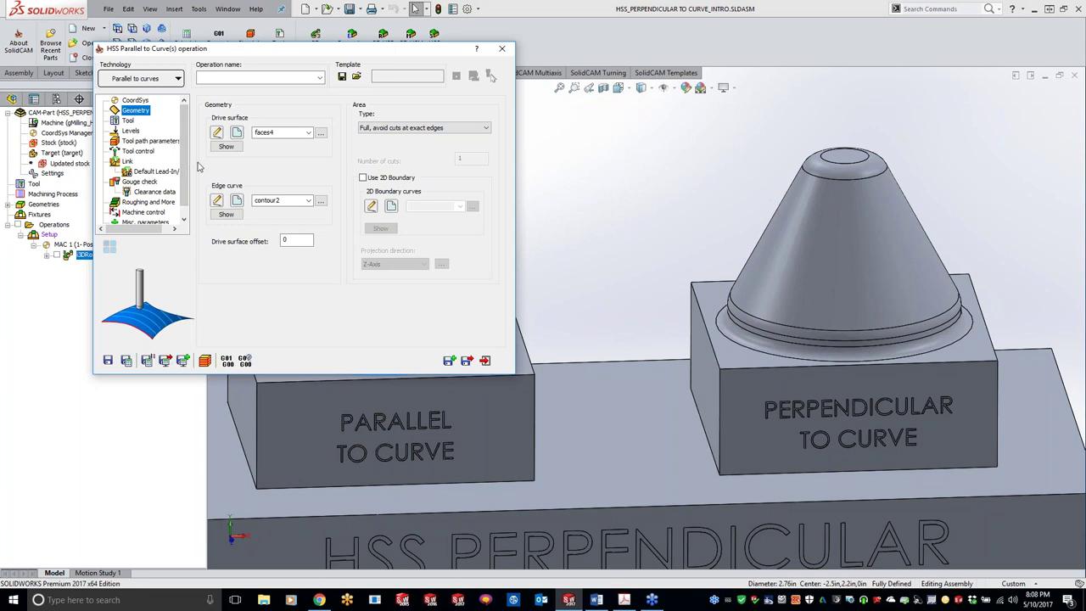
# Assign tool number 2, the 0.125 inch ball nose mill, to the operation
pyautogui.click(128, 121)
pyautogui.click(273, 277)
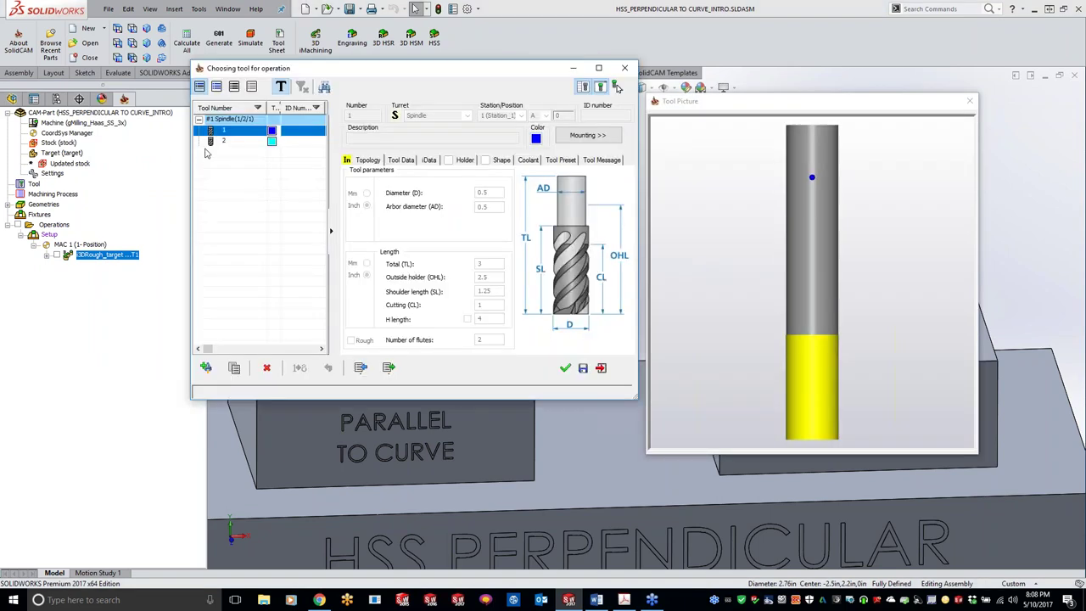
pyautogui.click(220, 142)
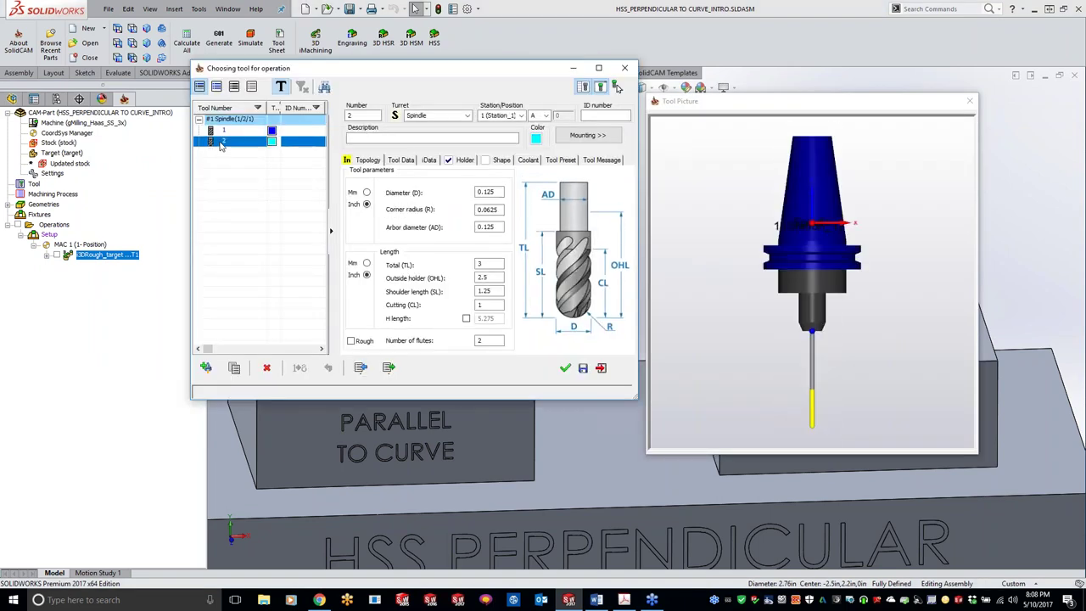
pyautogui.doubleClick(221, 142)
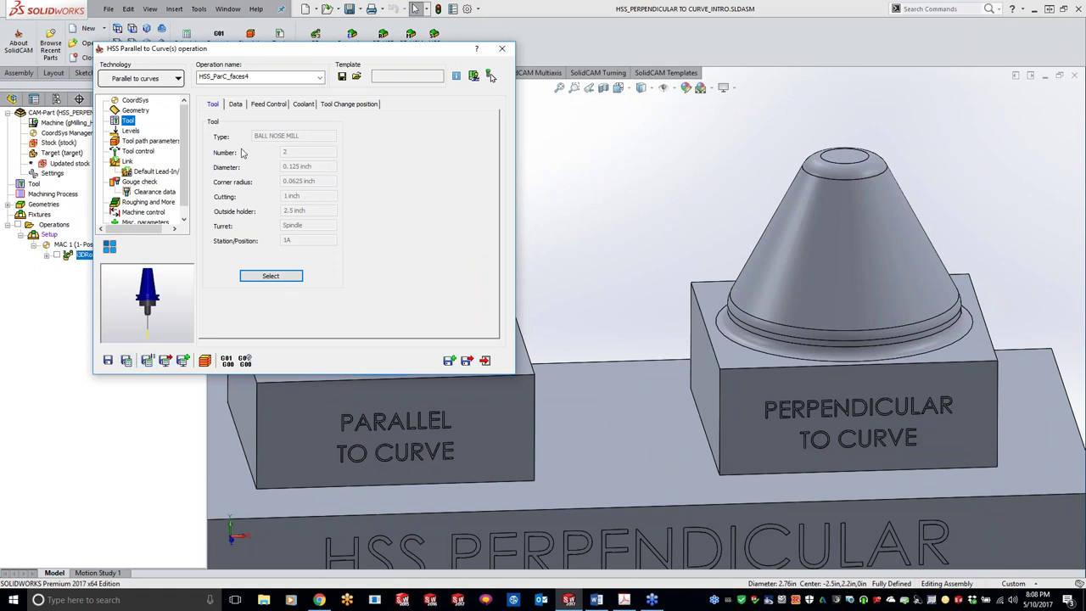
# Save and calculate the Parallel to Curve operation, moving its dialog clear of the cone
pyautogui.moveTo(331, 53); pyautogui.dragTo(387, 54)
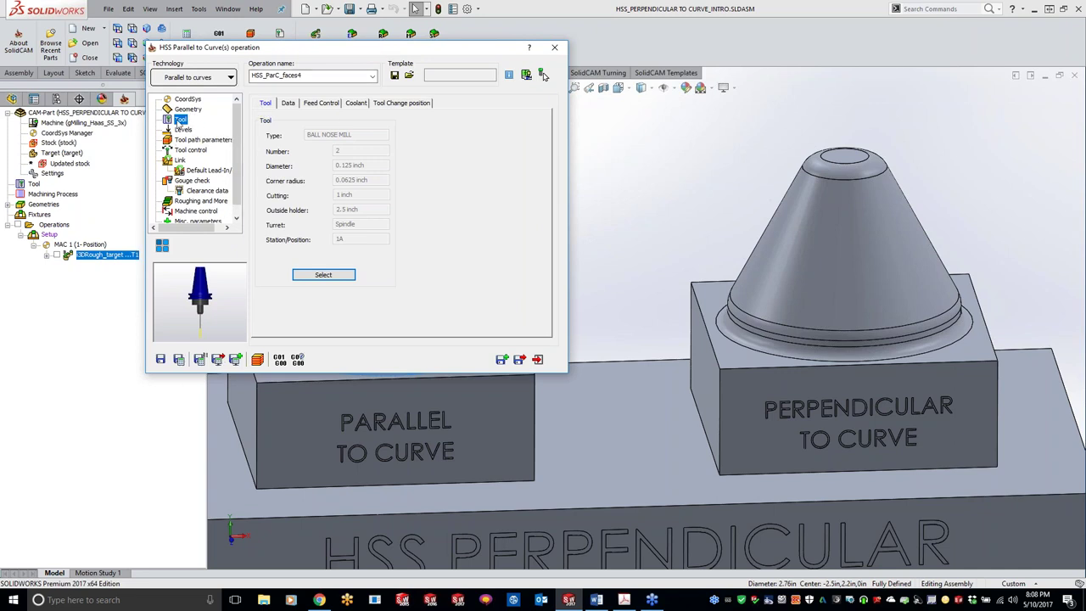
pyautogui.click(178, 360)
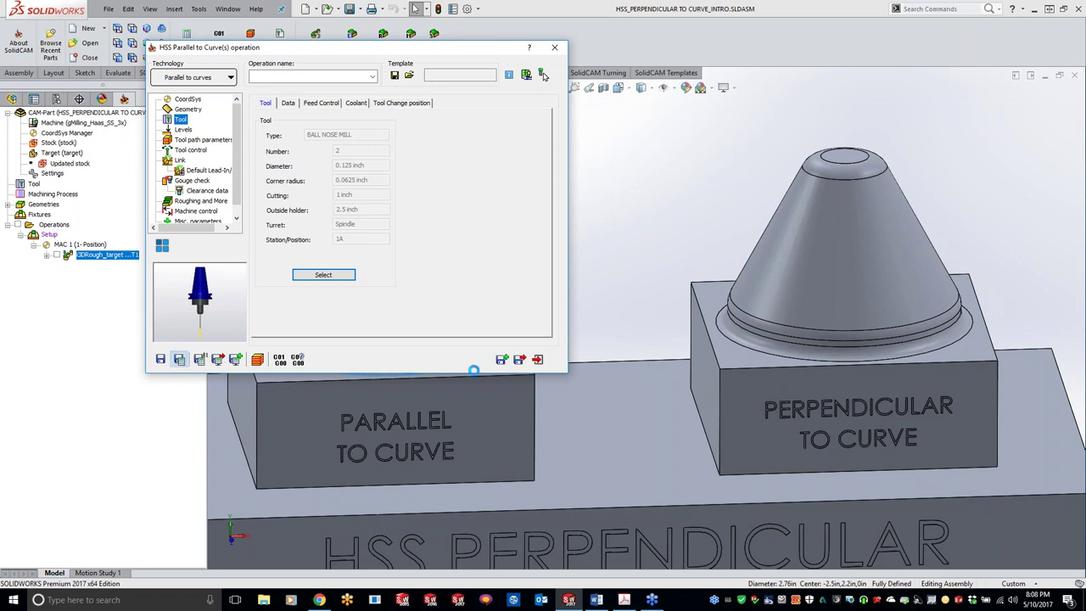
pyautogui.moveTo(429, 50); pyautogui.dragTo(893, 80)
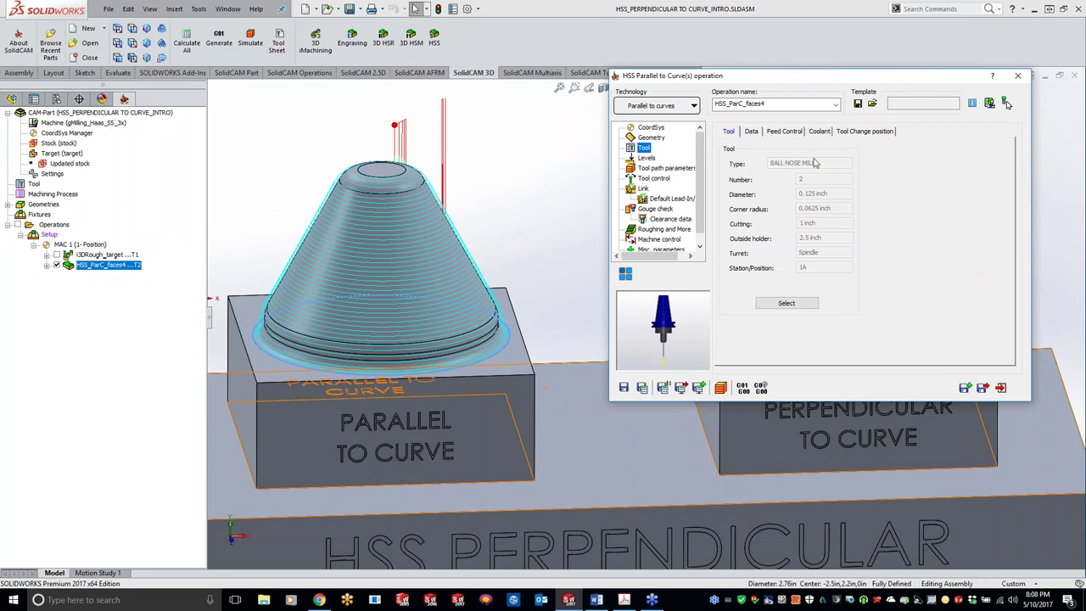
# Examine the calculated tool path and its link moves from around the PARALLEL TO CURVE cone
pyautogui.click(520, 202)
pyautogui.press('Left')
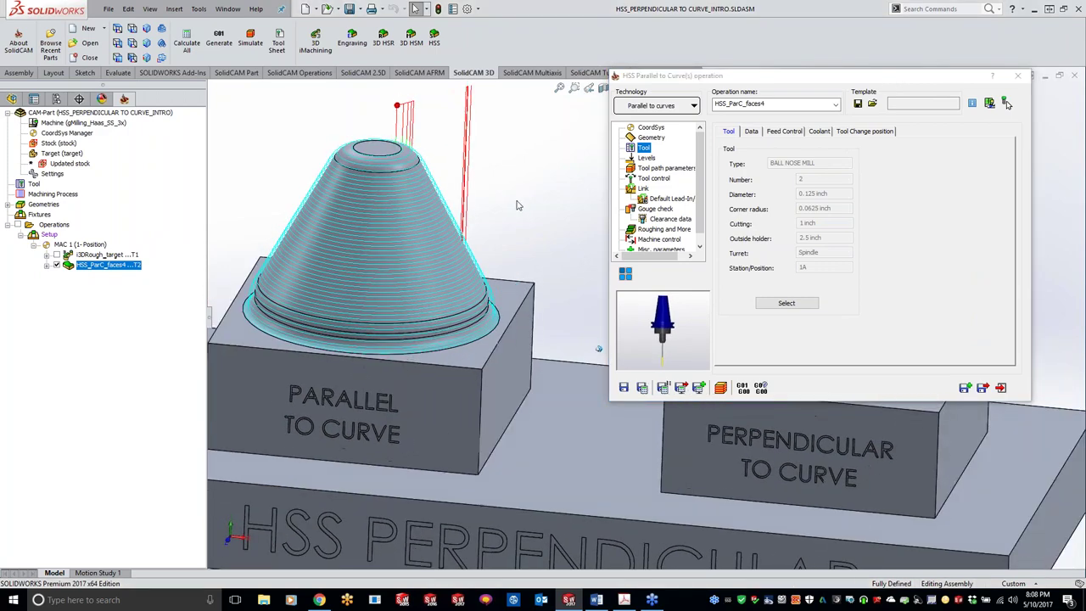
pyautogui.press('Left')
pyautogui.press('Left')
pyautogui.press('Left')
pyautogui.press('Left')
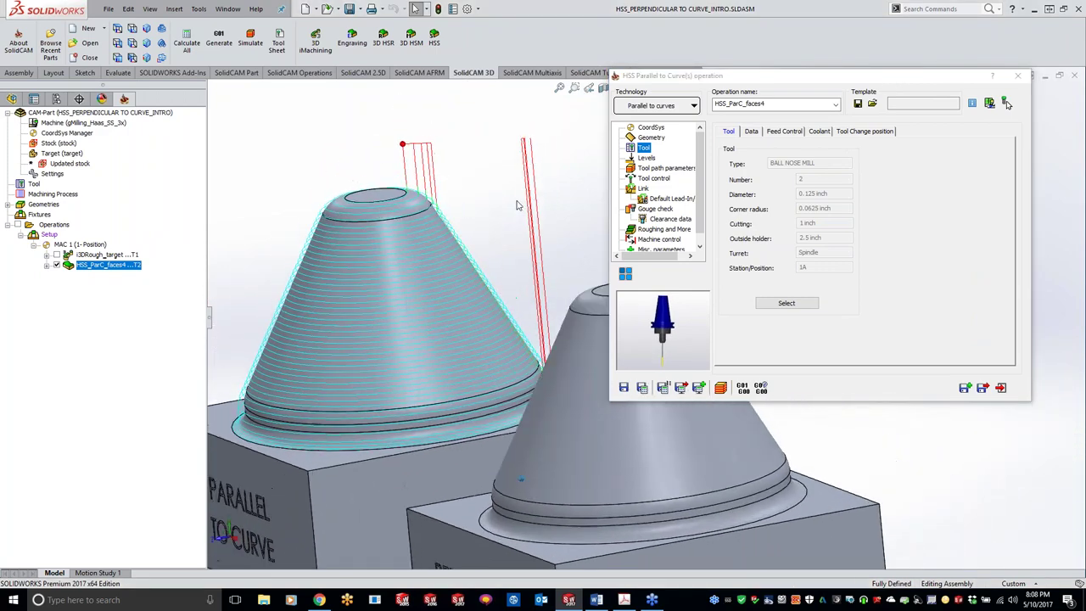
pyautogui.press('Left')
pyautogui.press('Left')
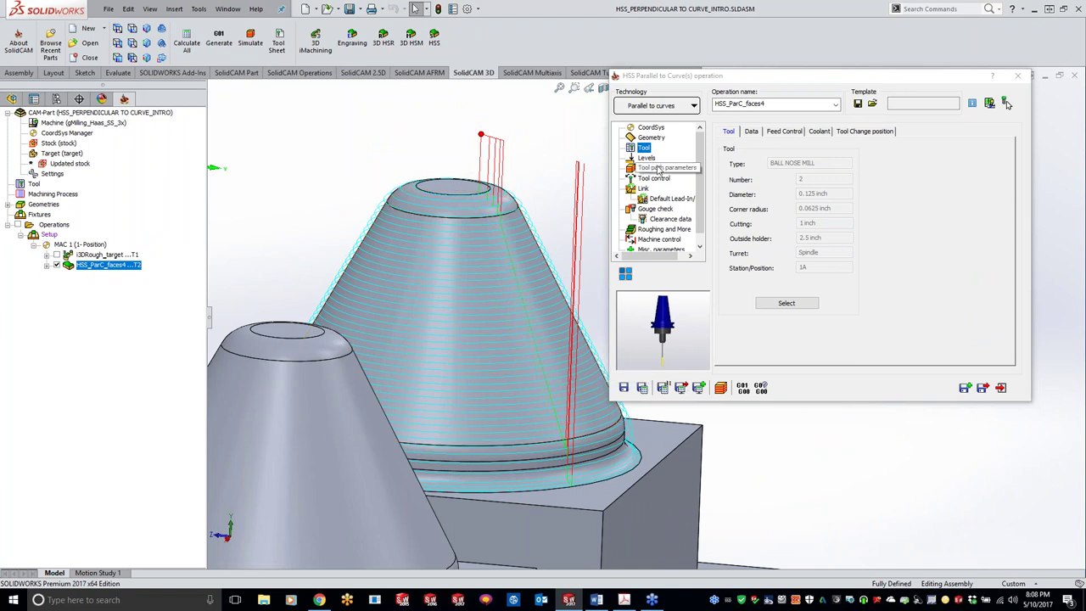
# Change the tool path's cutting method to Spiral, recalculate the operation and close it
pyautogui.click(666, 168)
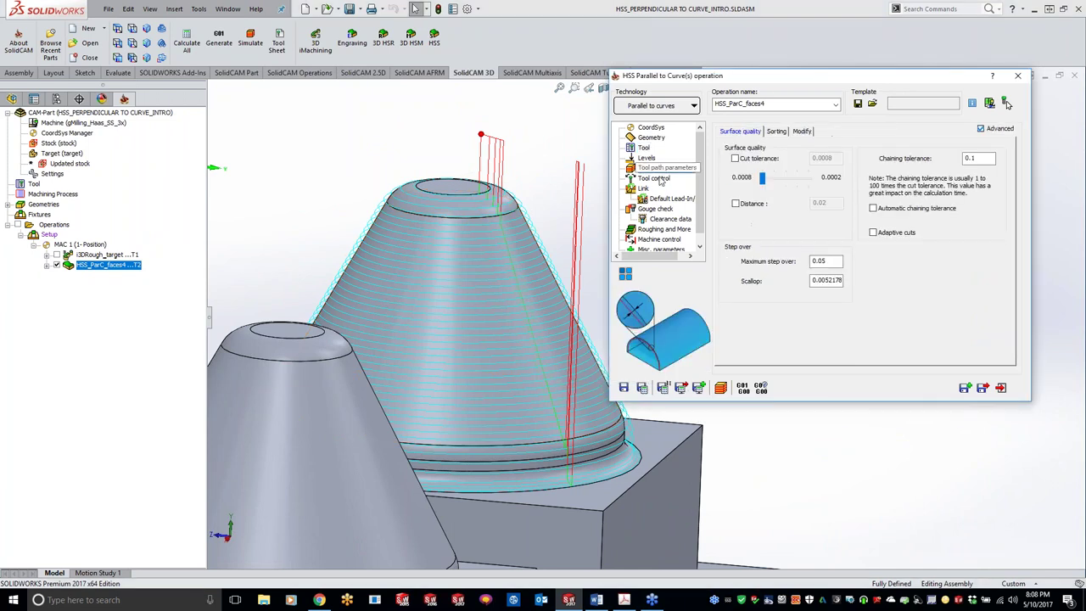
pyautogui.click(777, 131)
pyautogui.click(829, 163)
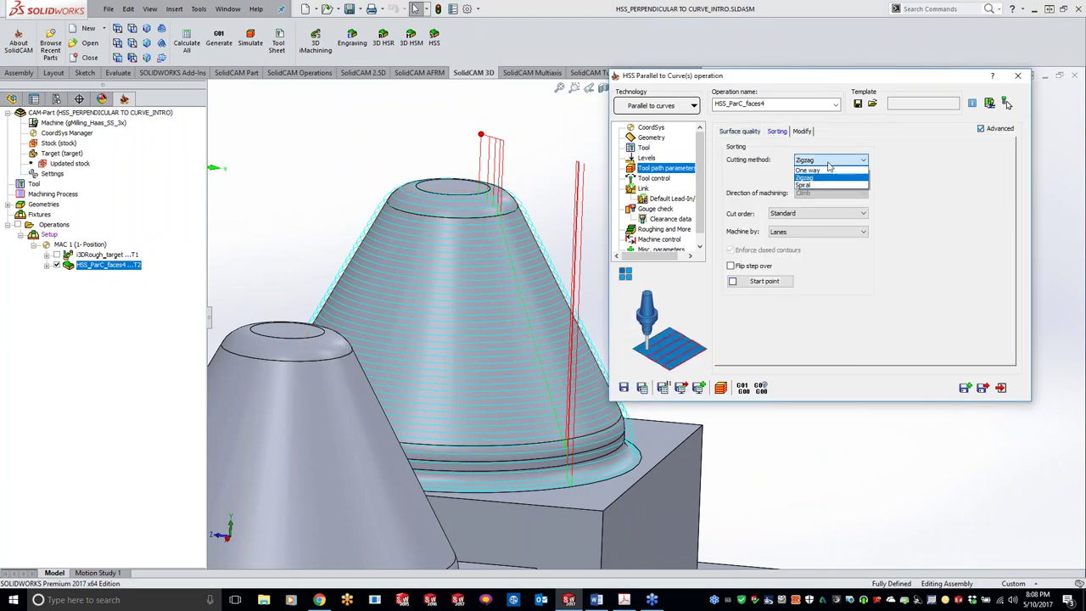
pyautogui.click(815, 185)
pyautogui.click(660, 387)
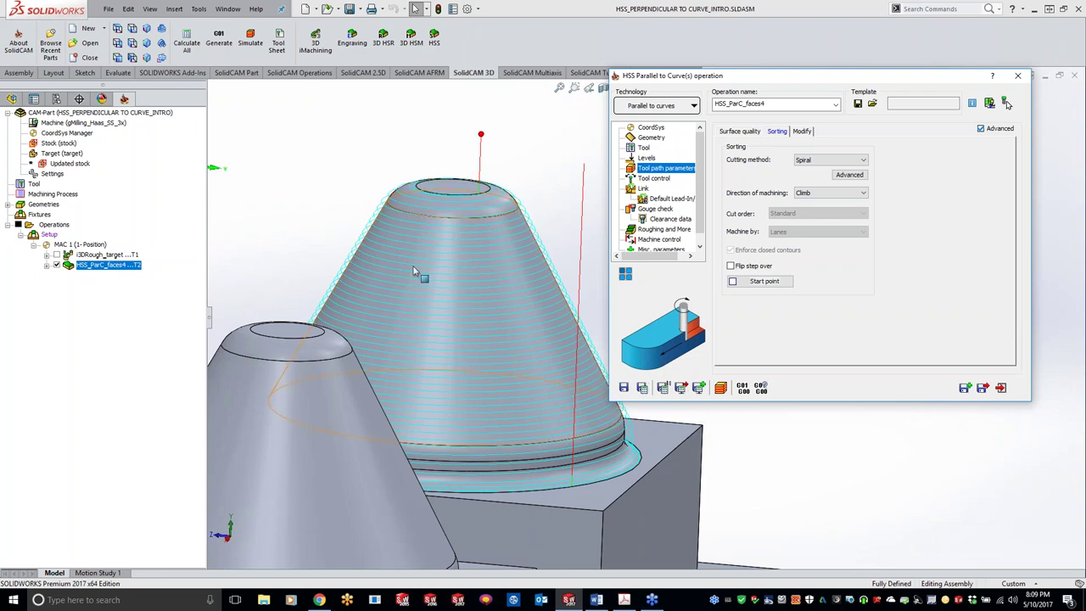
pyautogui.moveTo(415, 271); pyautogui.dragTo(342, 212, button='middle')
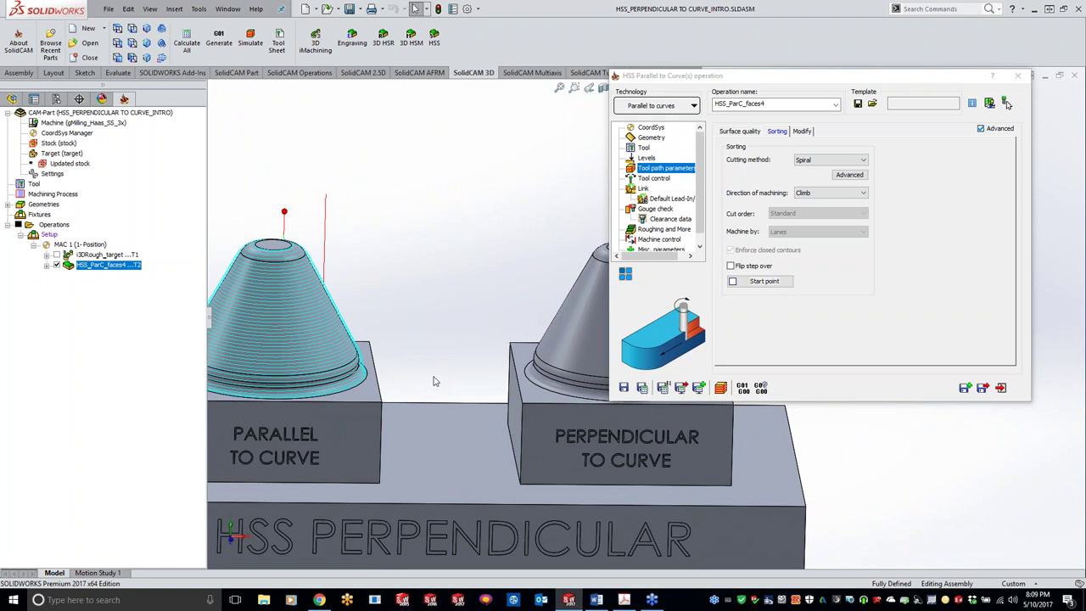
pyautogui.click(1019, 77)
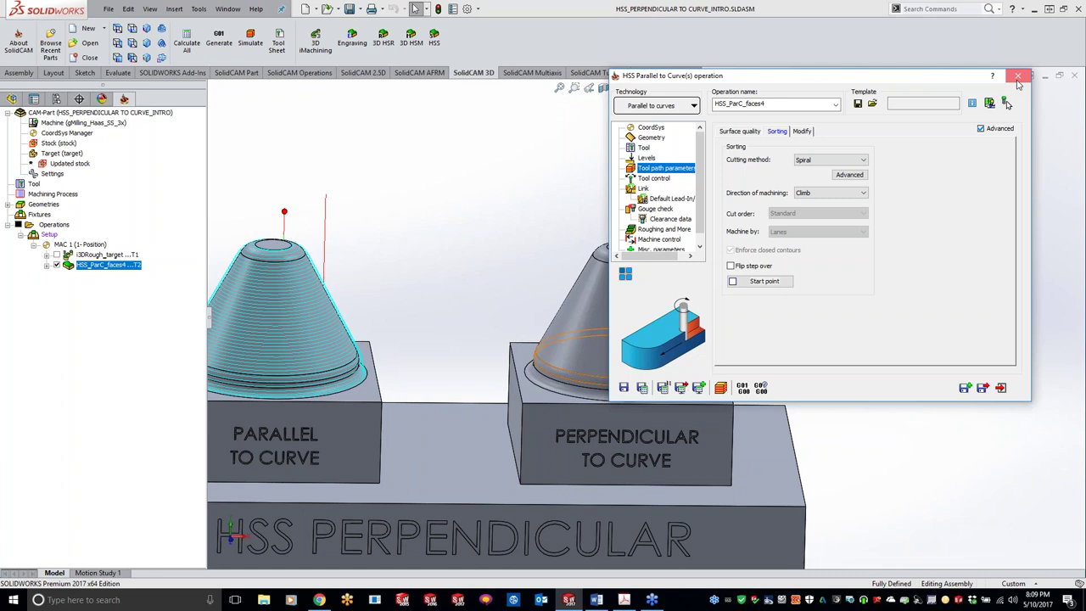
pyautogui.click(1018, 78)
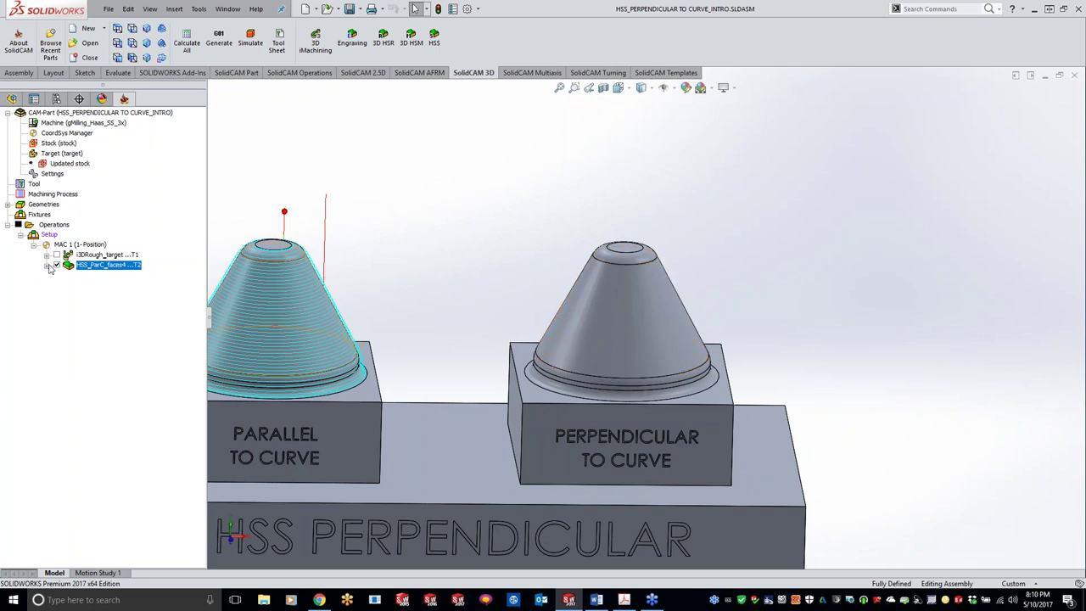
# Add another HSS operation and set its technology to Perpendicular to Curve
pyautogui.rightClick(109, 266)
pyautogui.click(472, 81)
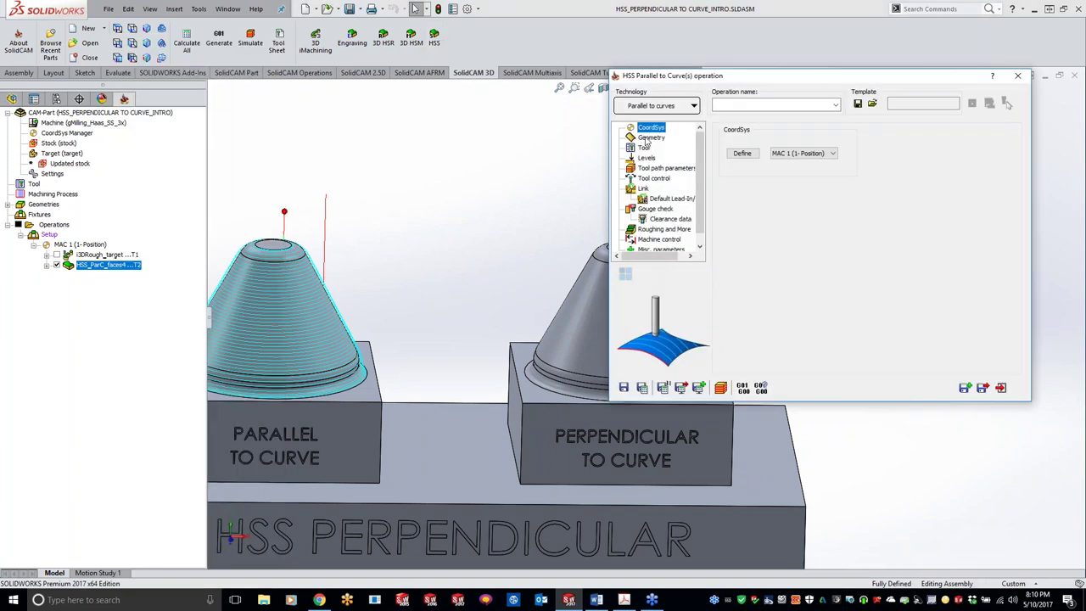
pyautogui.moveTo(736, 77); pyautogui.dragTo(606, 81)
pyautogui.click(535, 108)
pyautogui.click(536, 159)
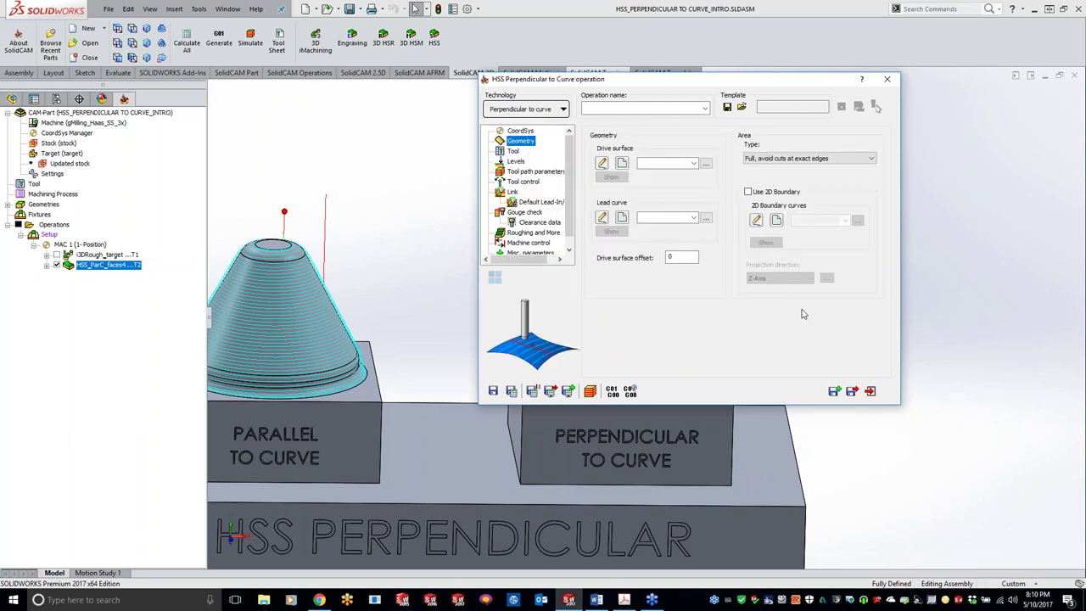
# Define the drive surface from the five side faces of the PERPENDICULAR TO CURVE cone, from the top fillet down to the base fillet
pyautogui.click(623, 163)
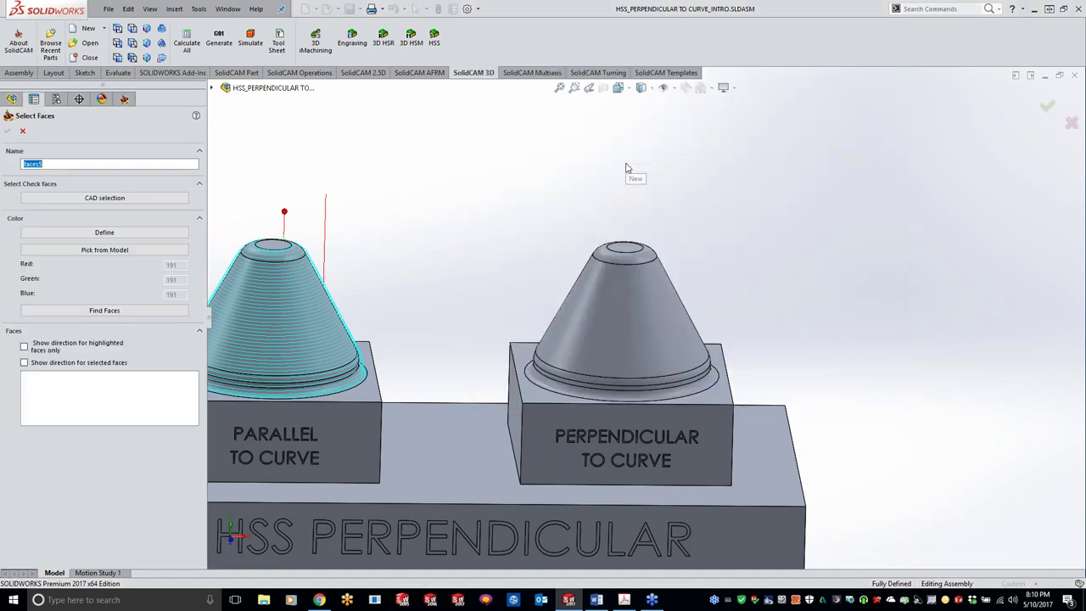
pyautogui.click(657, 313)
pyautogui.click(697, 386)
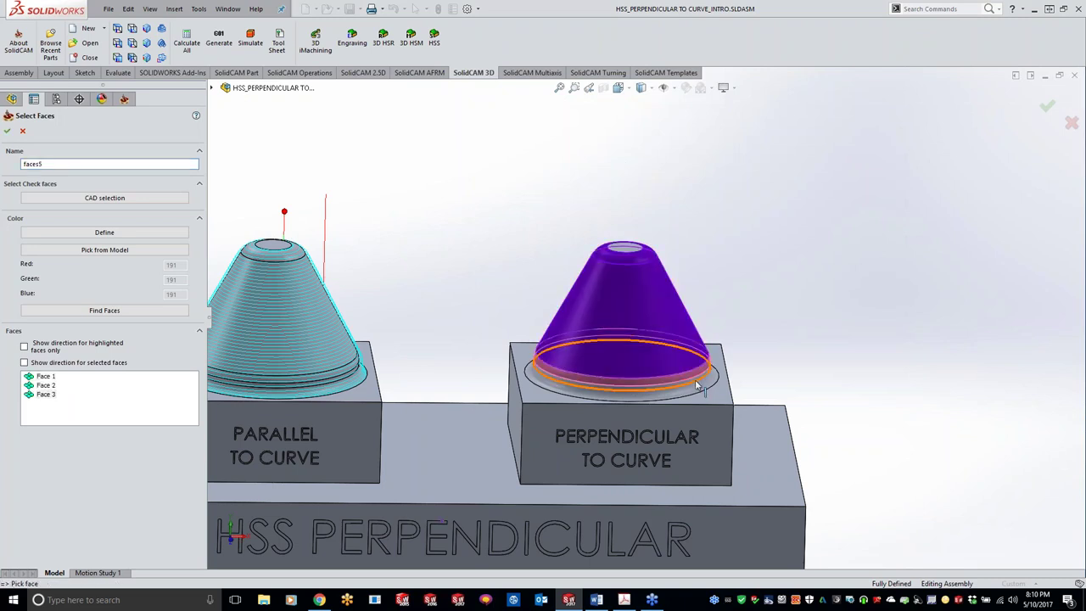
pyautogui.scroll(-5, 696, 381)
pyautogui.click(677, 344)
pyautogui.click(674, 357)
pyautogui.scroll(3, 596, 364)
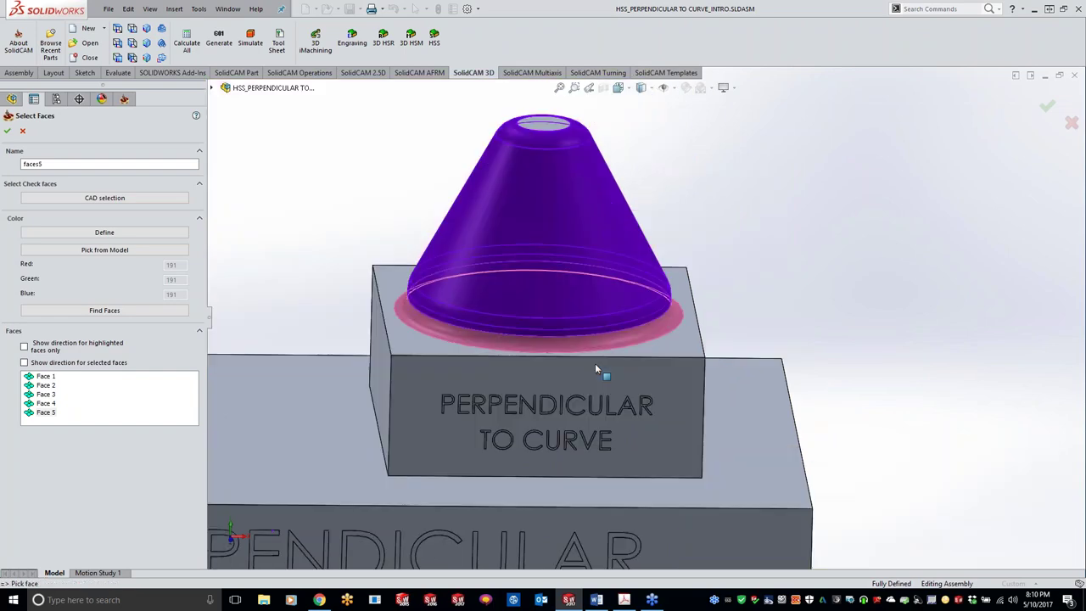
pyautogui.scroll(2, 595, 369)
pyautogui.click(8, 131)
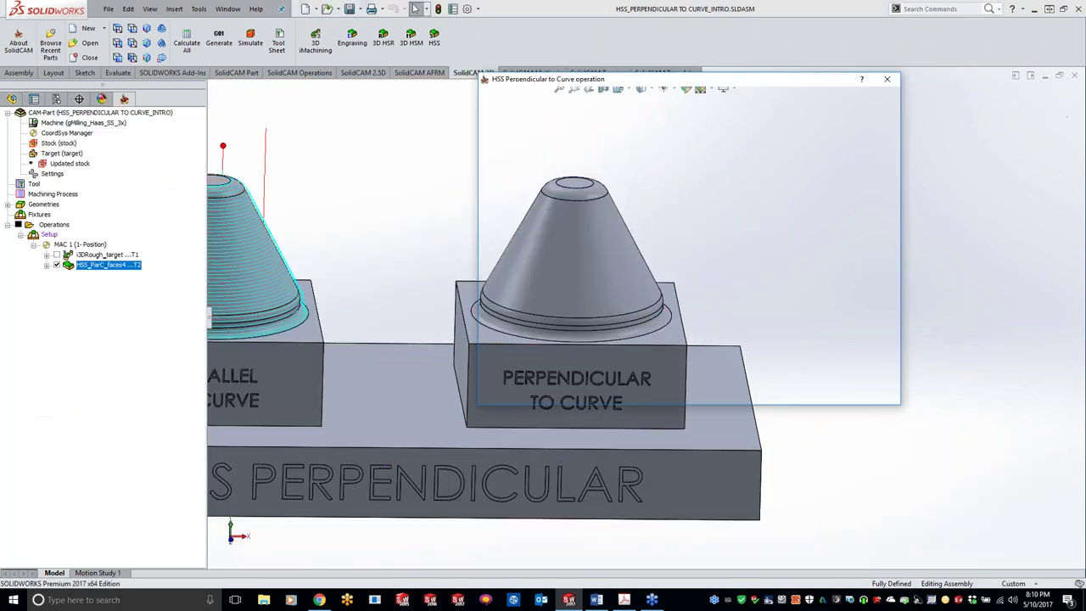
# Assign tool 2, the 0.125 inch ball nose mill, to the operation and try to calculate it
pyautogui.click(514, 151)
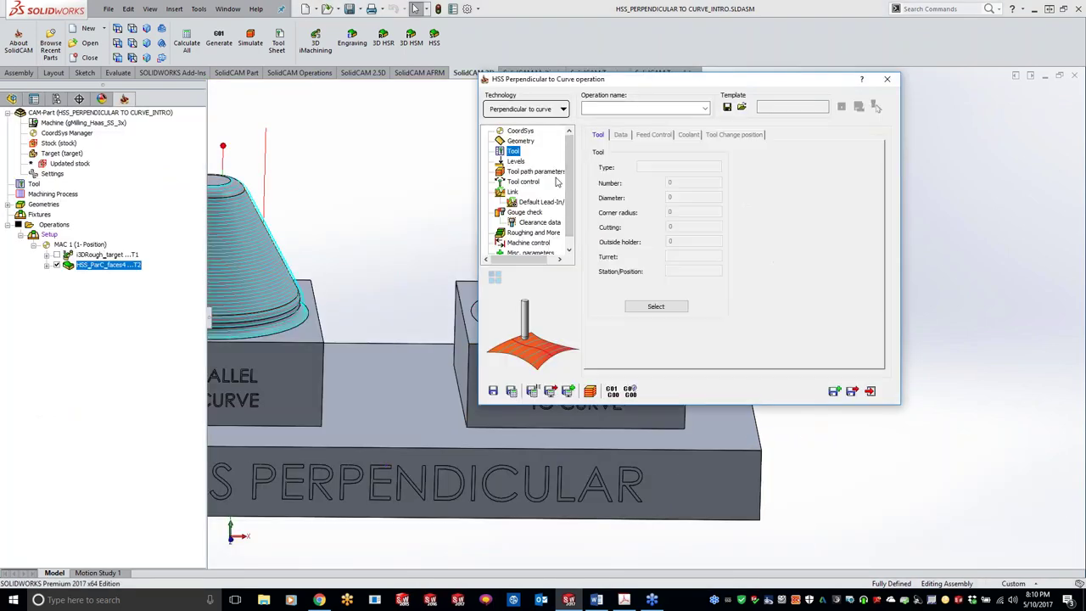
pyautogui.click(644, 306)
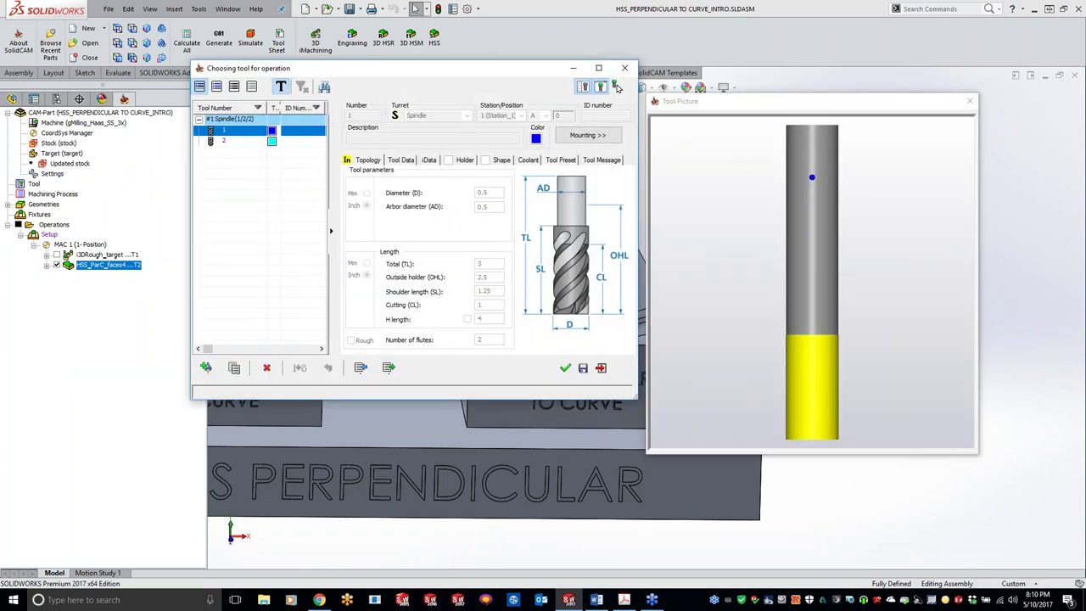
pyautogui.doubleClick(242, 144)
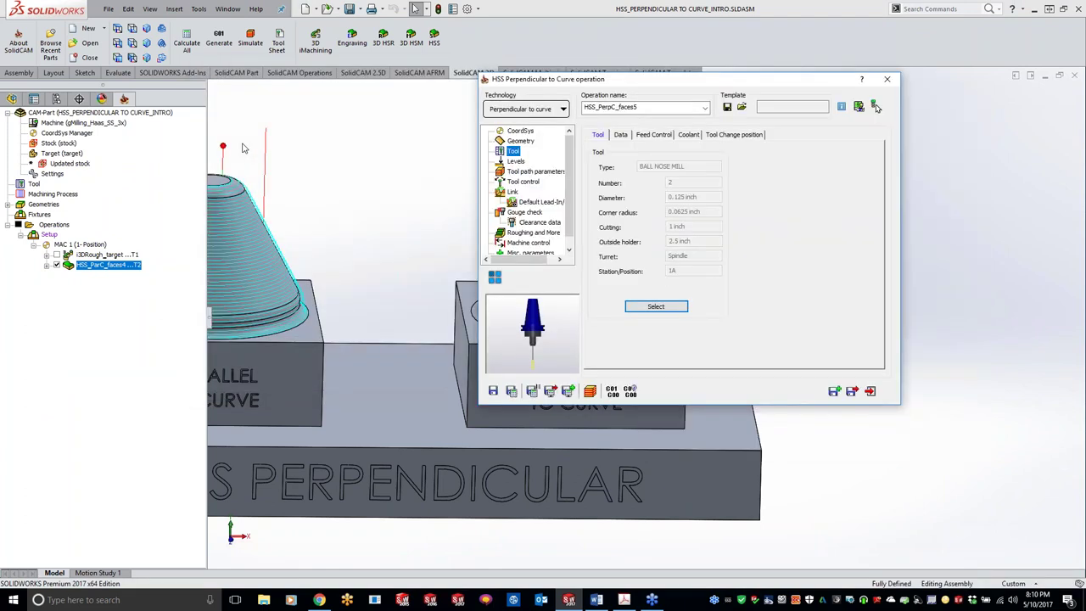
pyautogui.click(512, 399)
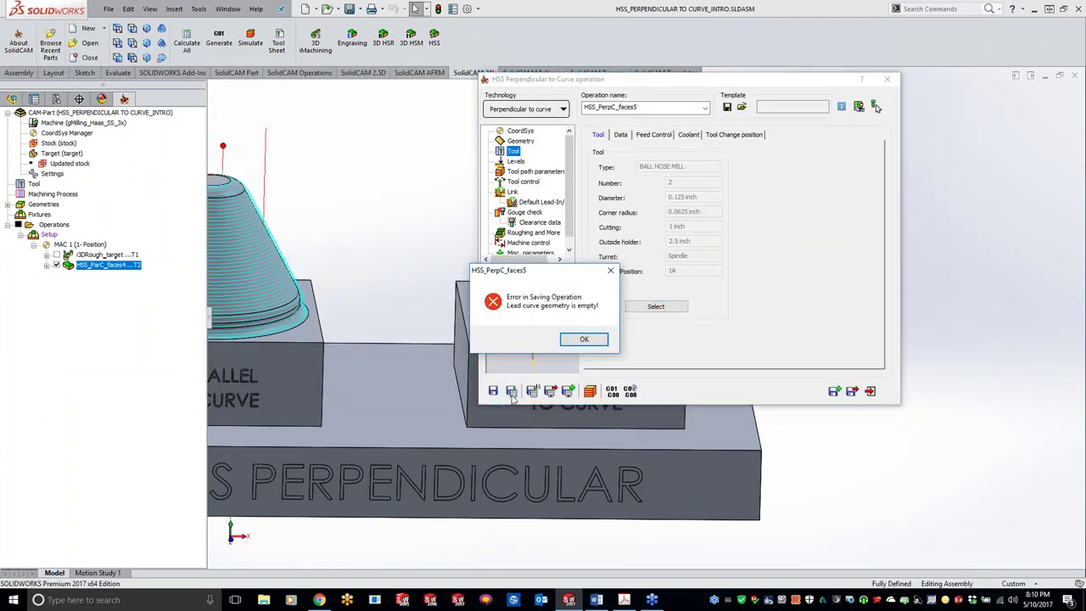
pyautogui.click(584, 339)
# Define the lead curve from the outer circular edge at the cone's base, then save and calculate the operation
pyautogui.click(533, 143)
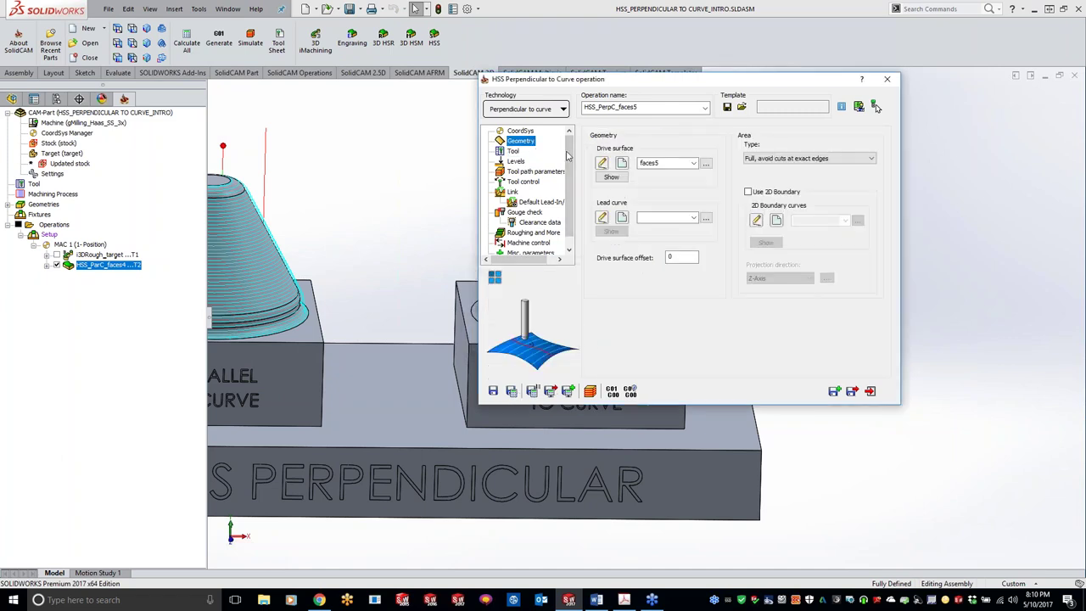
pyautogui.click(623, 218)
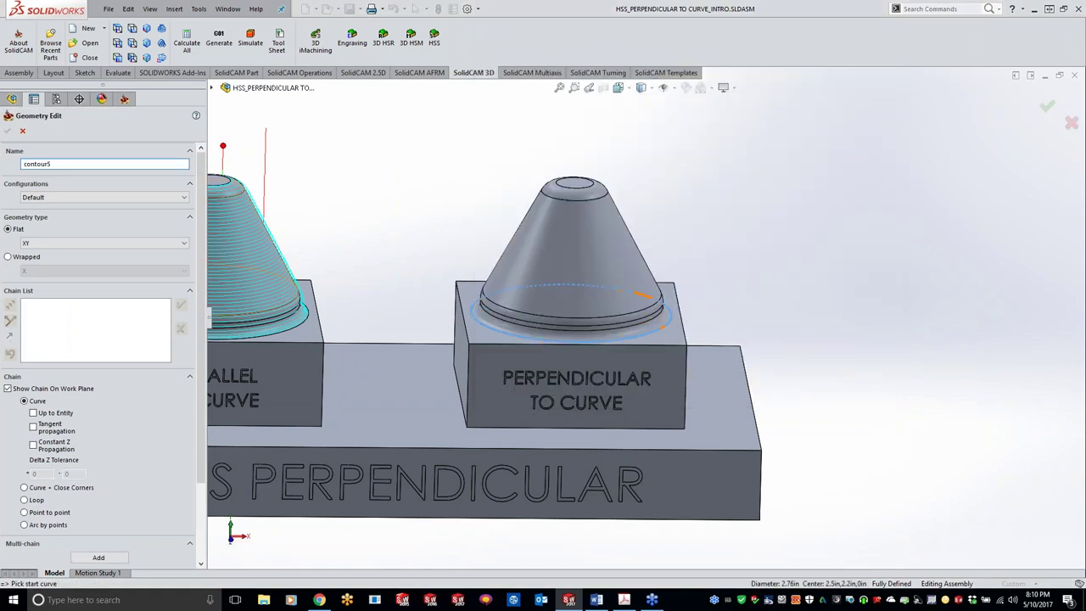
pyautogui.click(643, 295)
pyautogui.click(7, 131)
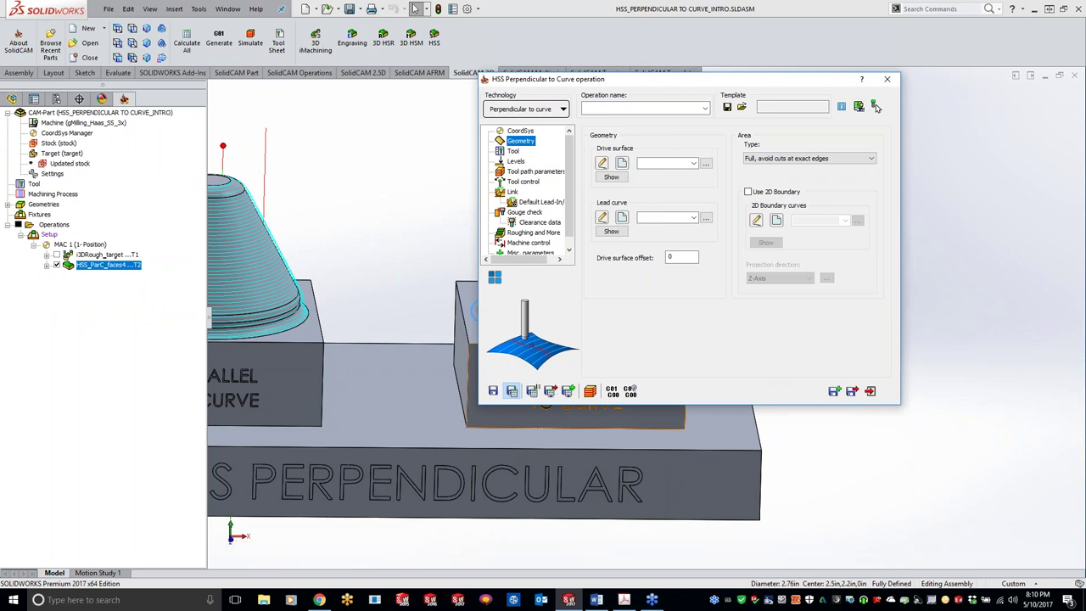
pyautogui.press('Return')
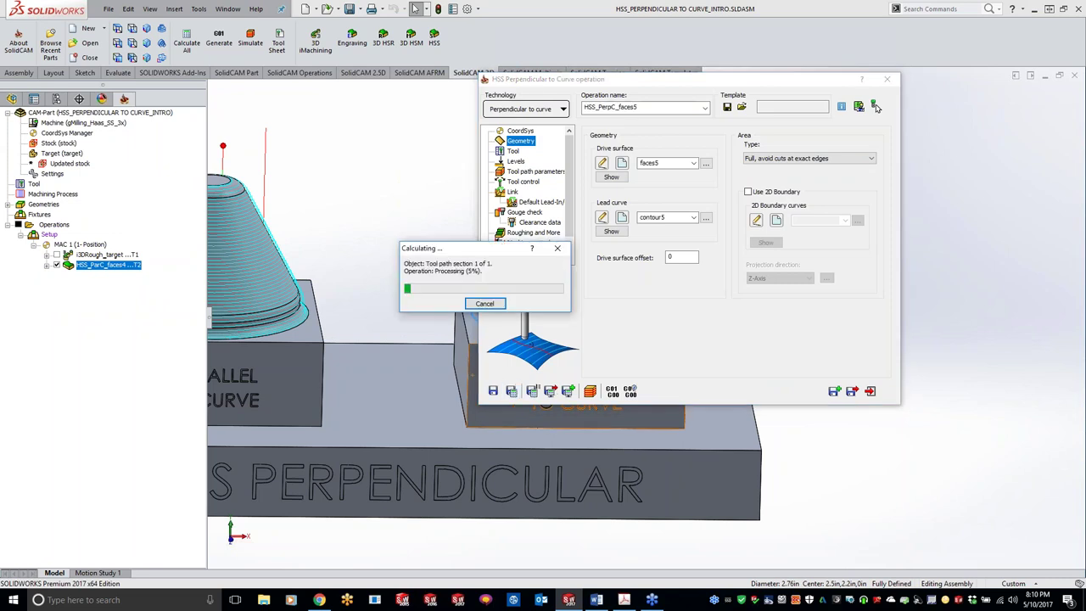
# Examine the calculated Perpendicular to Curve passes on the cone and review the maximum step over setting
pyautogui.doubleClick(748, 82)
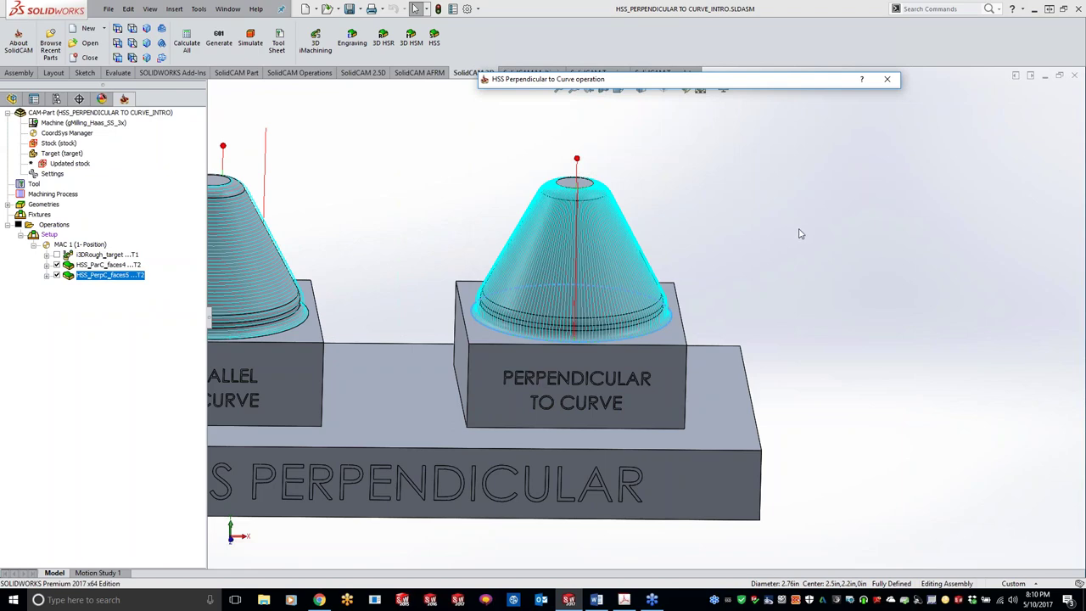
pyautogui.click(837, 410)
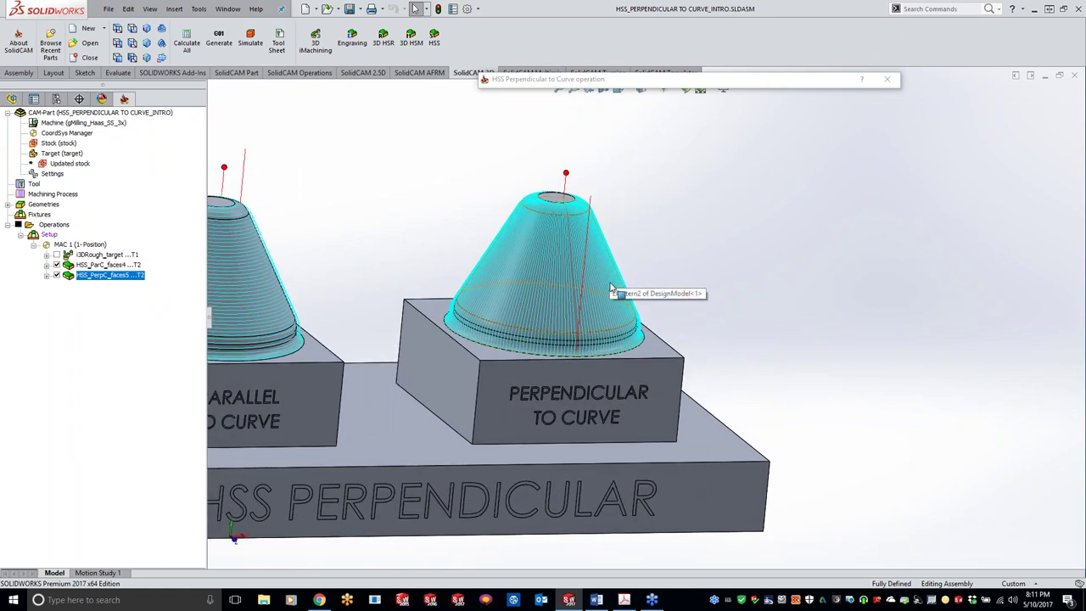
pyautogui.scroll(-5, 609, 276)
pyautogui.scroll(-3, 599, 270)
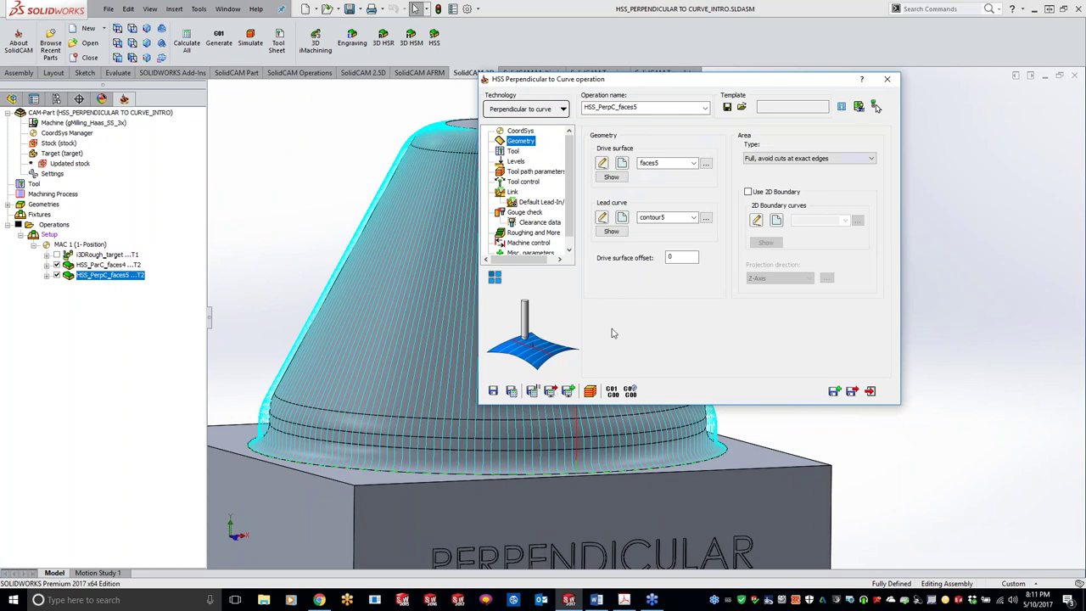
pyautogui.click(525, 175)
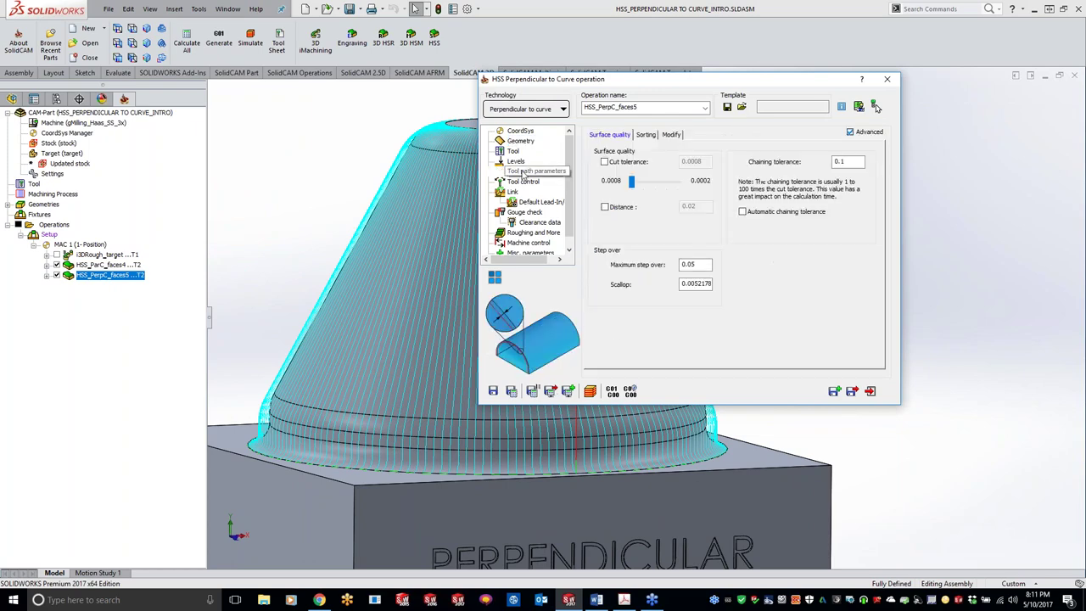
pyautogui.click(692, 265)
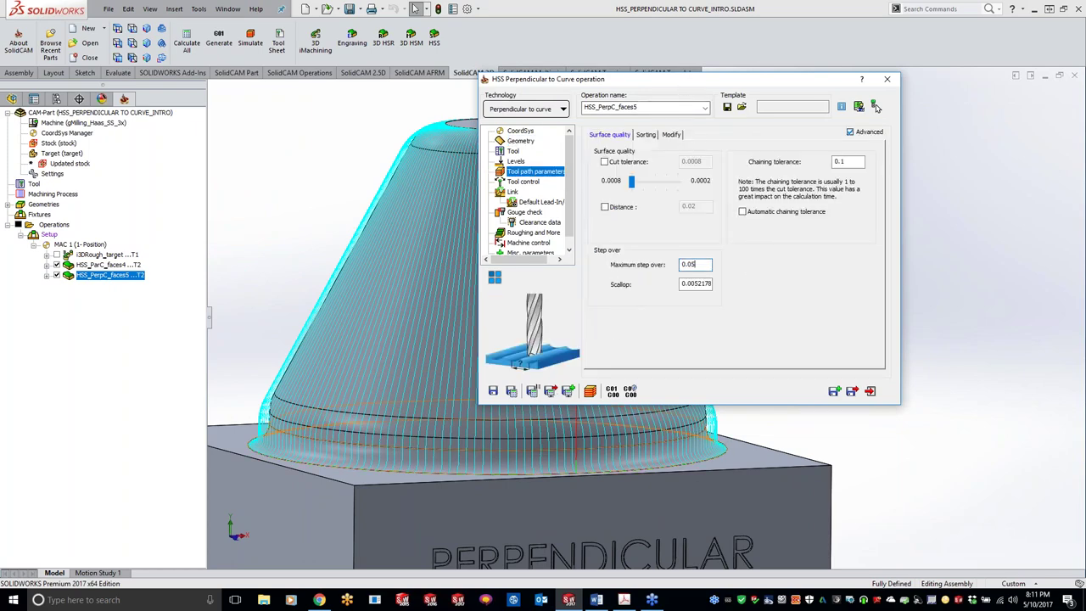
pyautogui.doubleClick(713, 81)
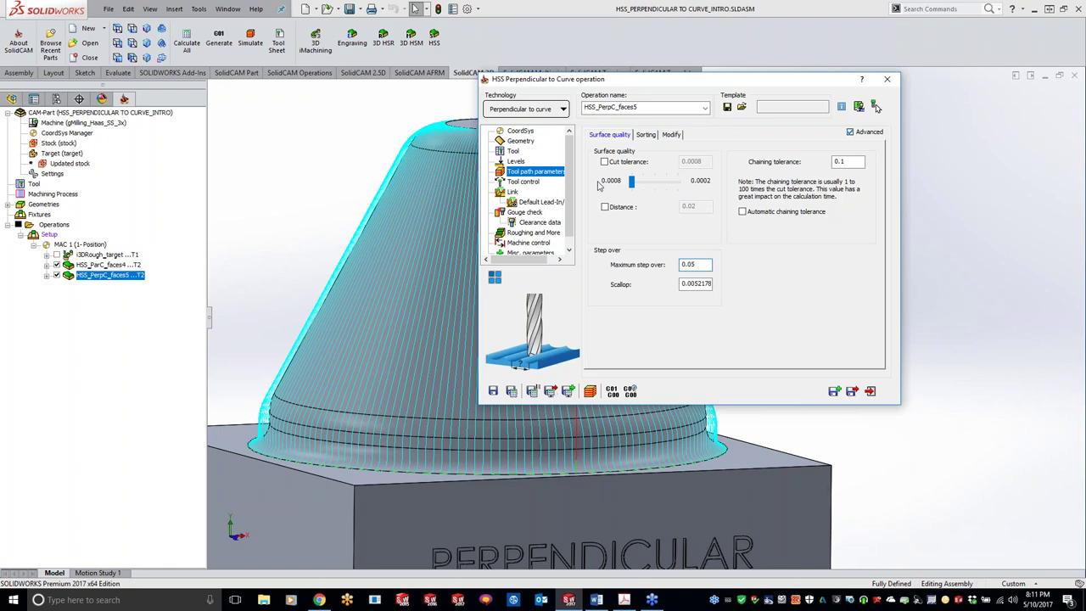
# Set the machining area type to Full, start and end at exact surface edges, and recalculate the operation
pyautogui.click(521, 143)
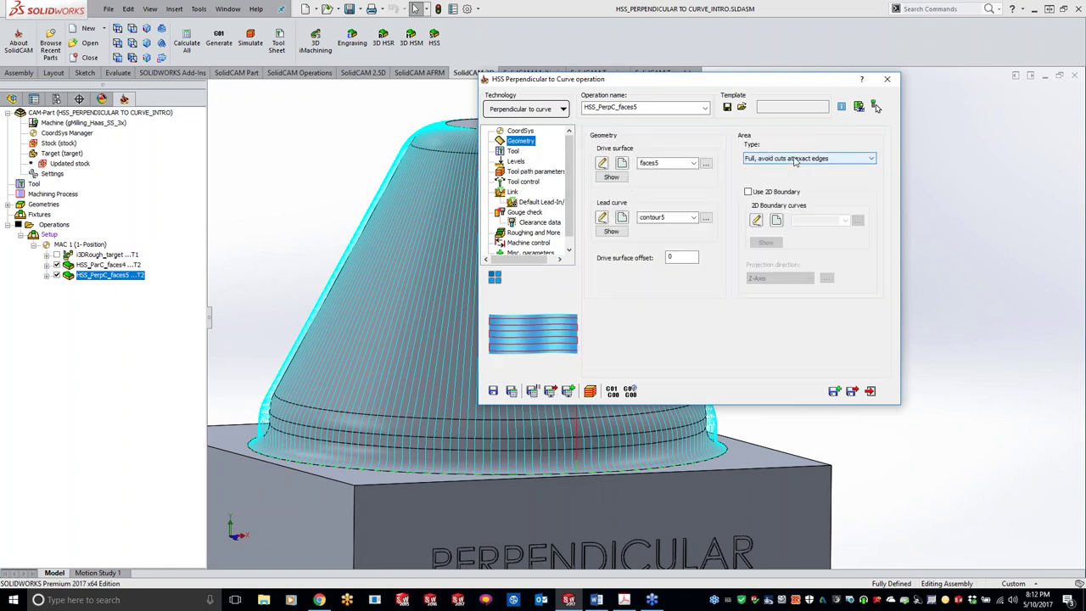
pyautogui.click(795, 159)
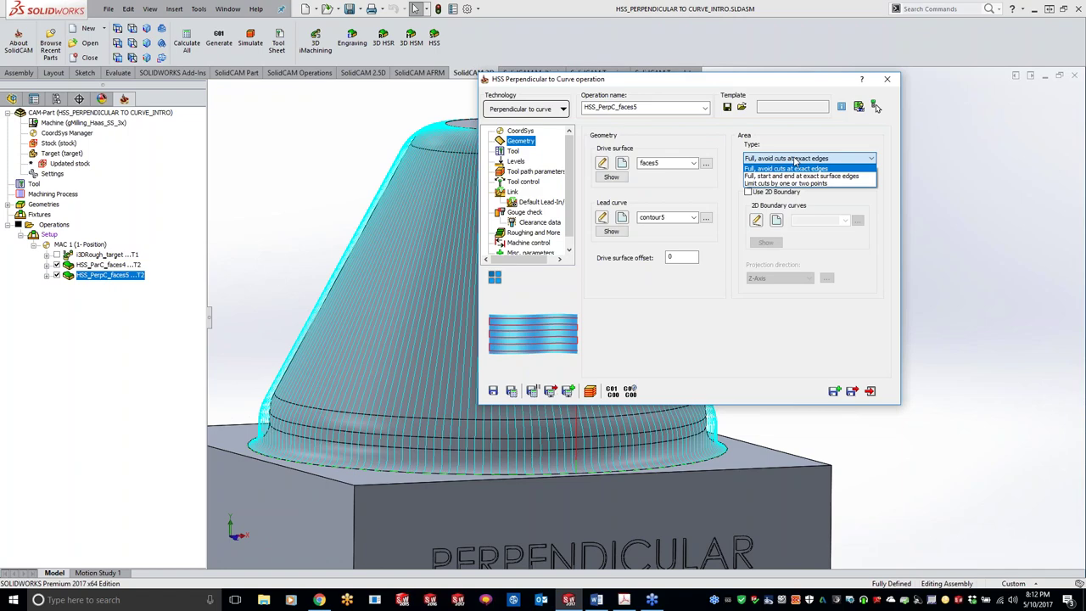
pyautogui.click(789, 176)
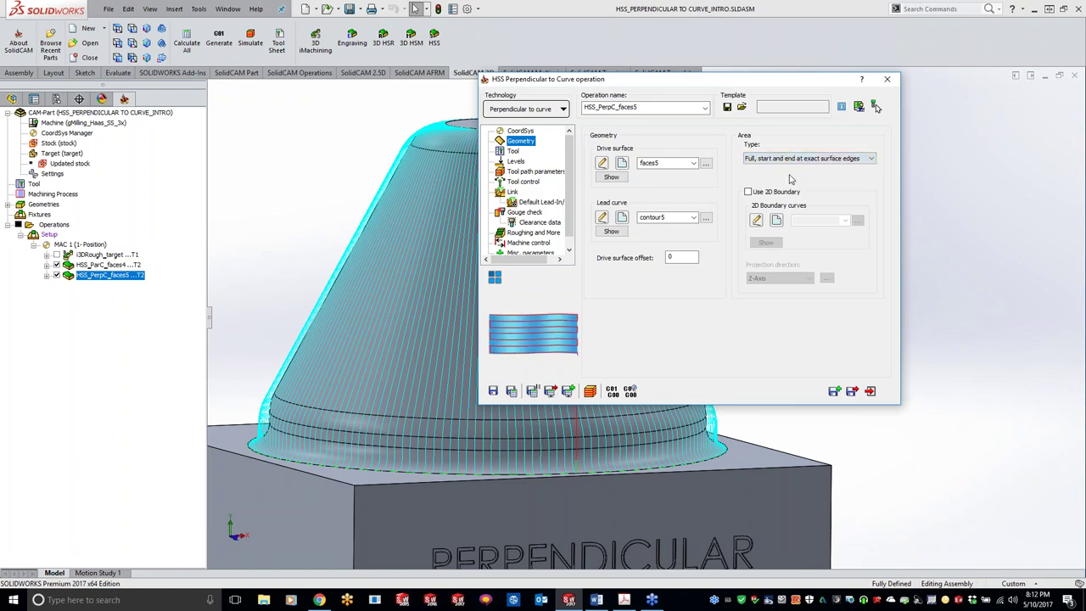
pyautogui.click(513, 391)
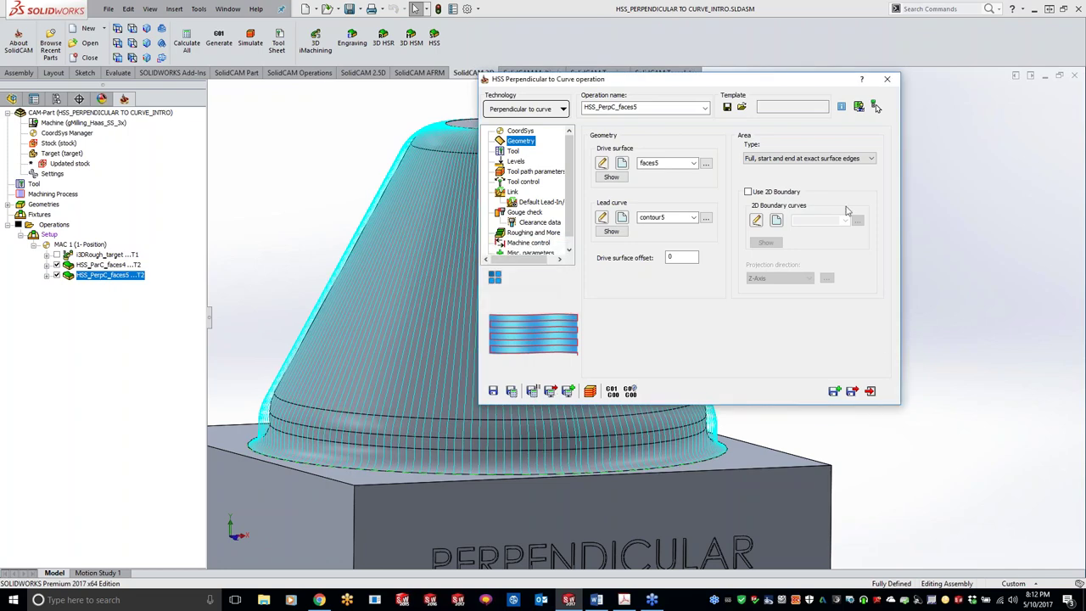
# Examine the recalculated passes at the cone's top and base edges and check the maximum step over
pyautogui.doubleClick(718, 79)
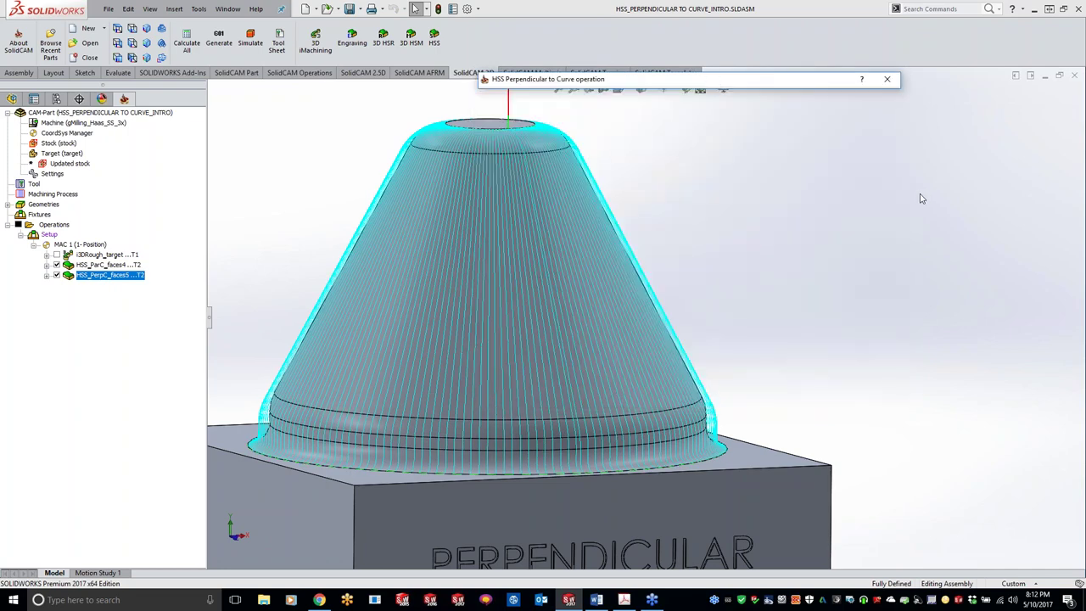
pyautogui.moveTo(782, 326); pyautogui.dragTo(594, 246, button='middle')
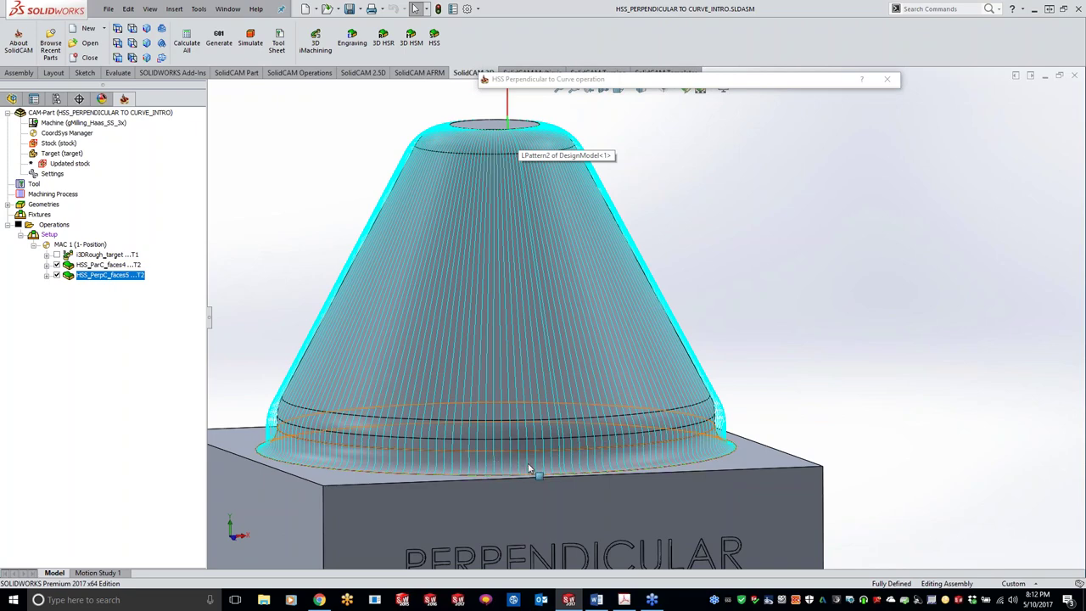
pyautogui.moveTo(523, 294); pyautogui.dragTo(507, 174, button='middle')
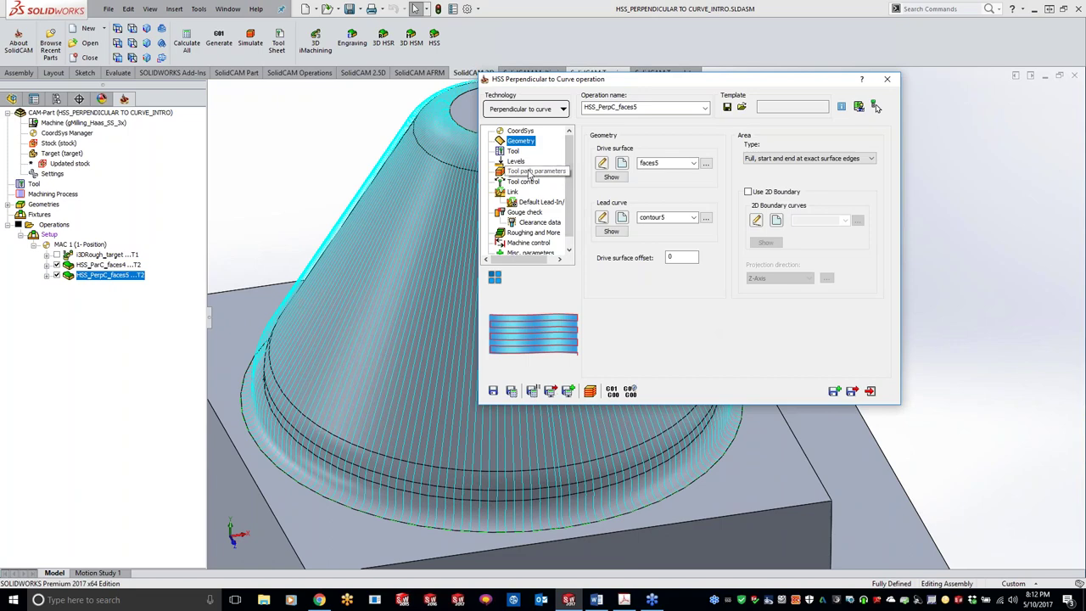
pyautogui.click(529, 173)
pyautogui.doubleClick(706, 264)
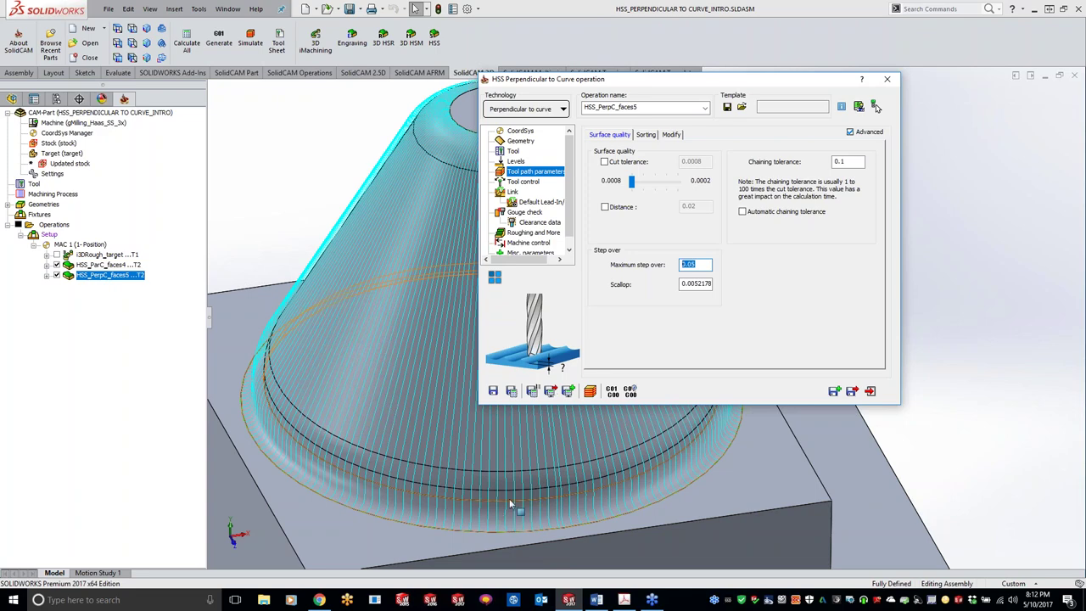
# Compare both cones' tool paths from above, examining the pass spacing at the PERPENDICULAR TO CURVE cone's top and base
pyautogui.doubleClick(761, 81)
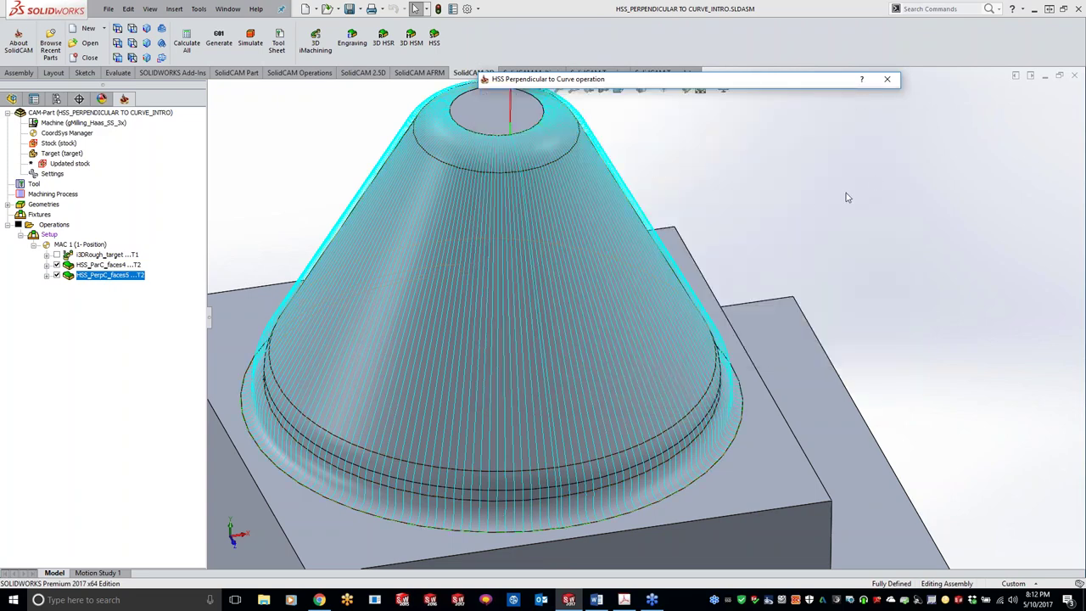
pyautogui.click(836, 226)
pyautogui.hotkey('ctrl', '5')
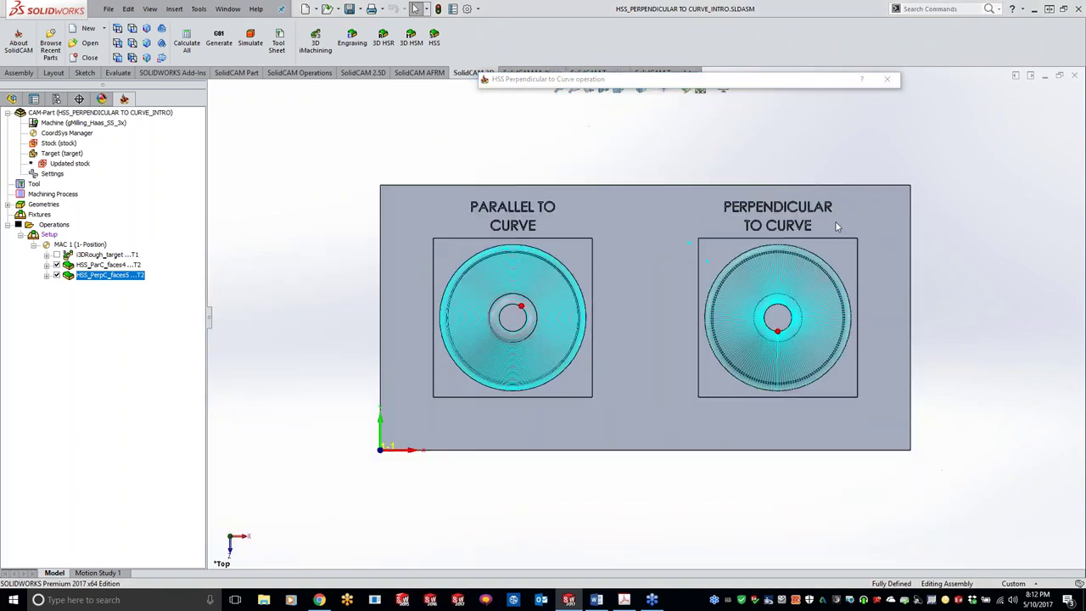
pyautogui.scroll(3, 785, 307)
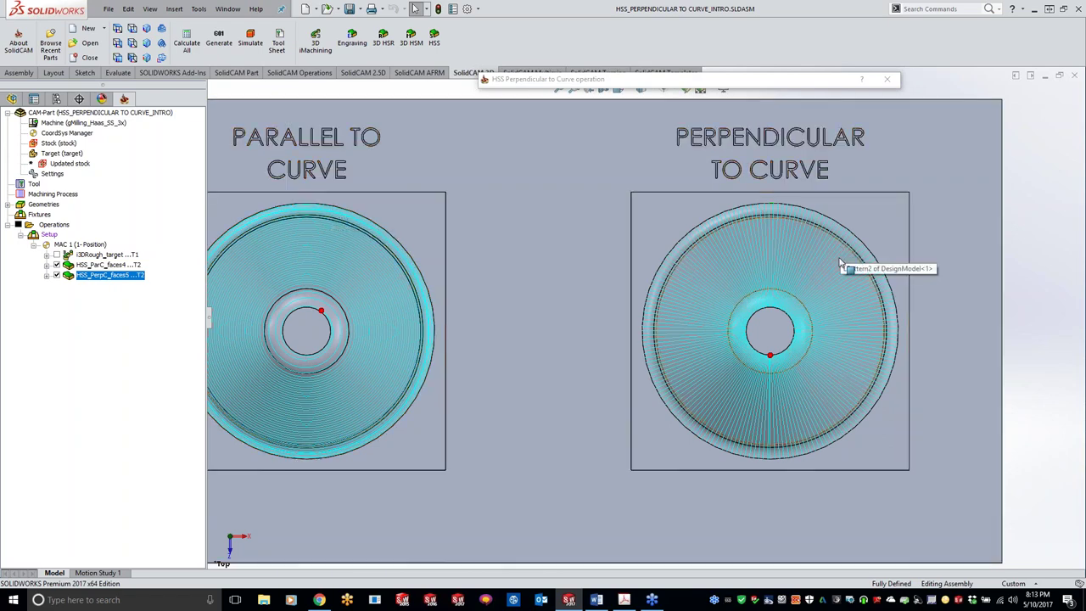
pyautogui.scroll(-5, 797, 316)
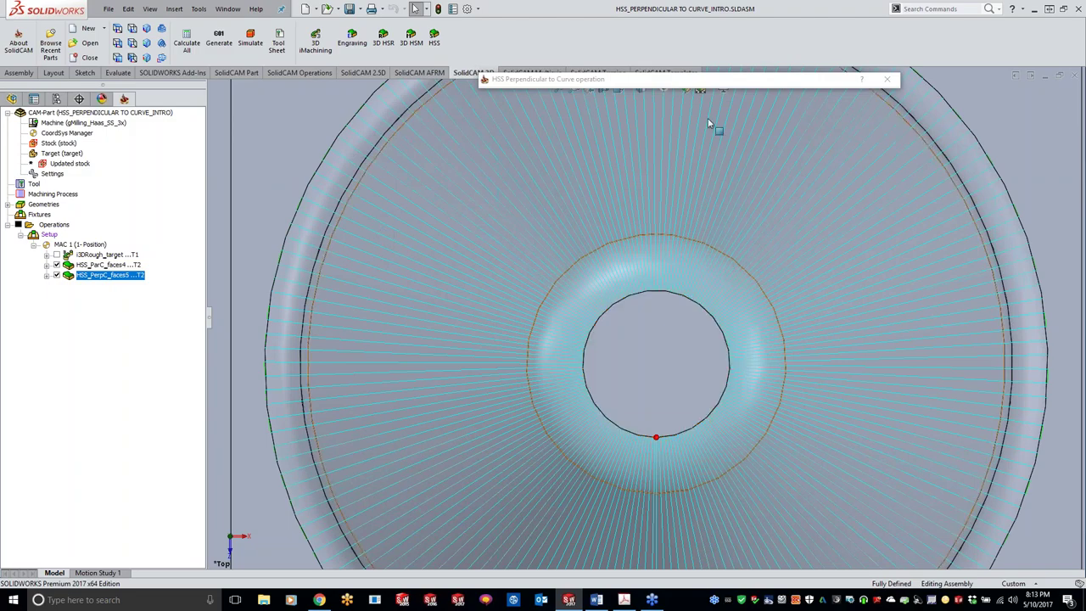
# Review the operation's step over parameters and its approach and retract link settings
pyautogui.doubleClick(713, 81)
pyautogui.scroll(6, 962, 381)
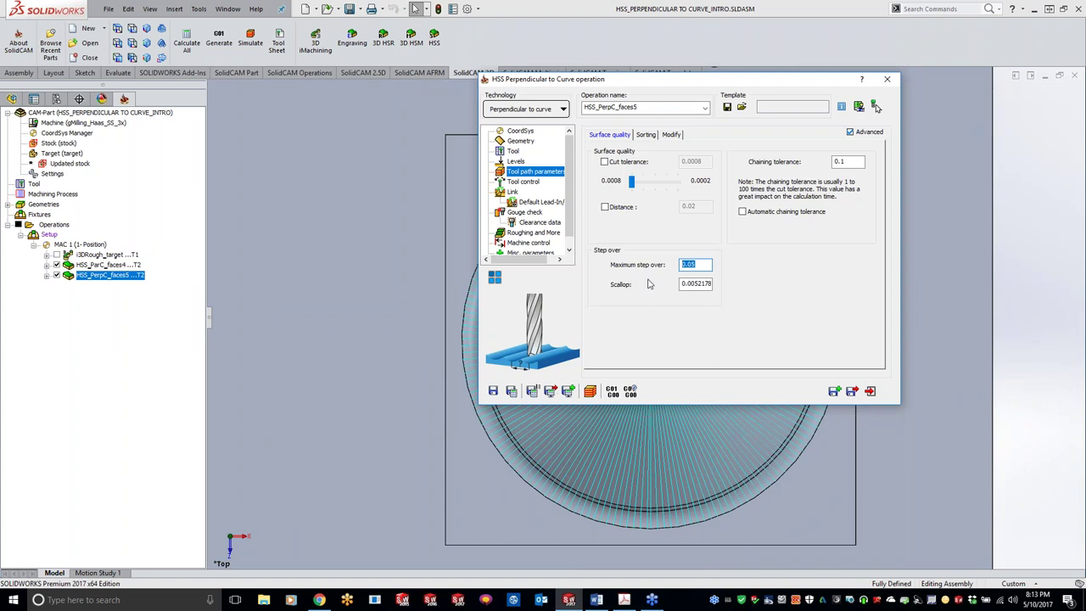
pyautogui.click(698, 265)
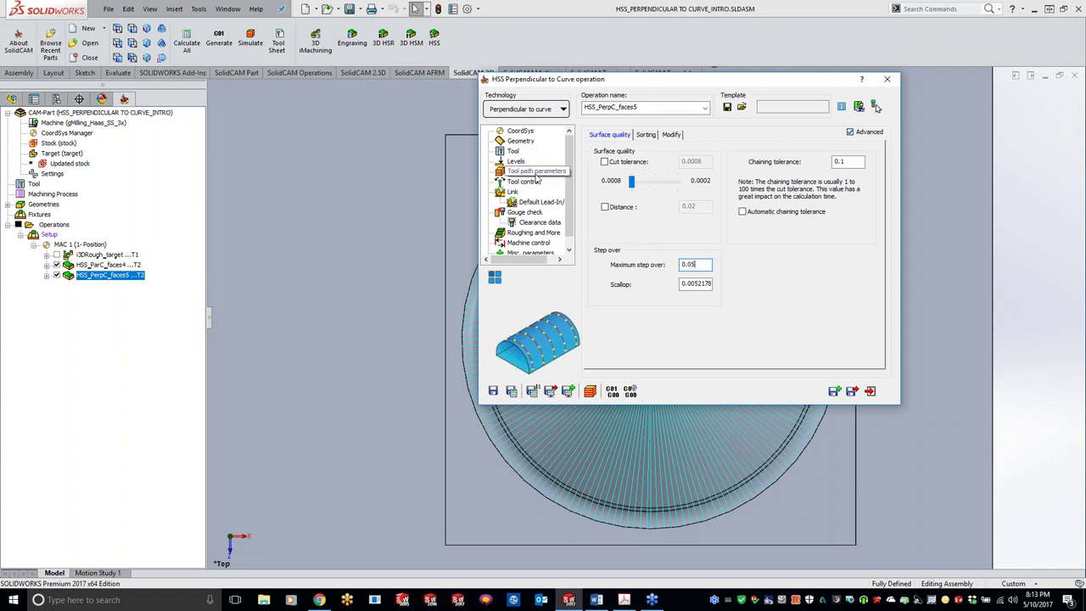
pyautogui.click(537, 173)
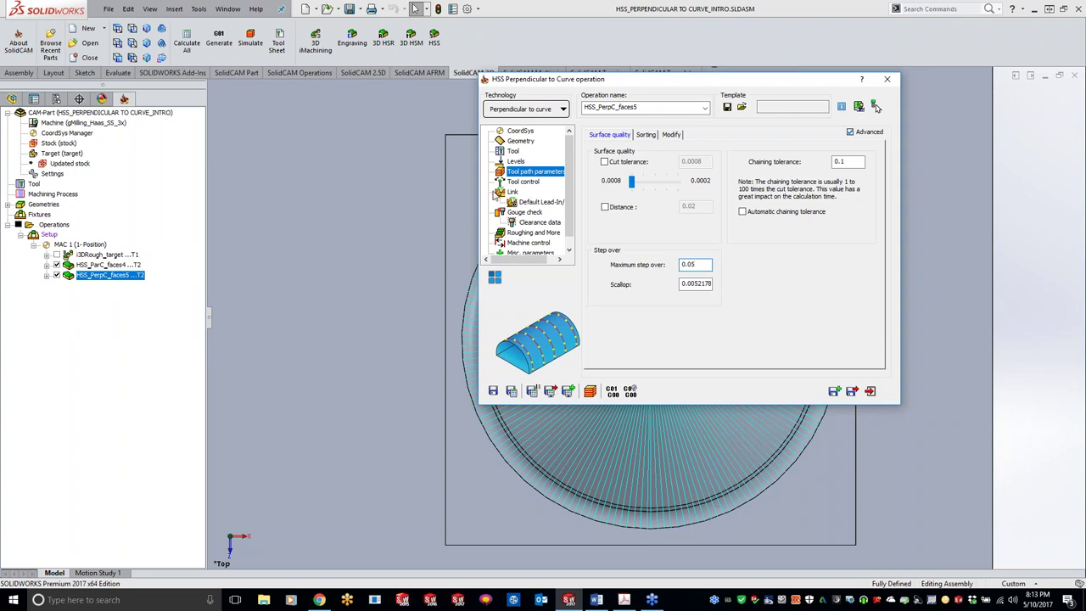
pyautogui.click(512, 194)
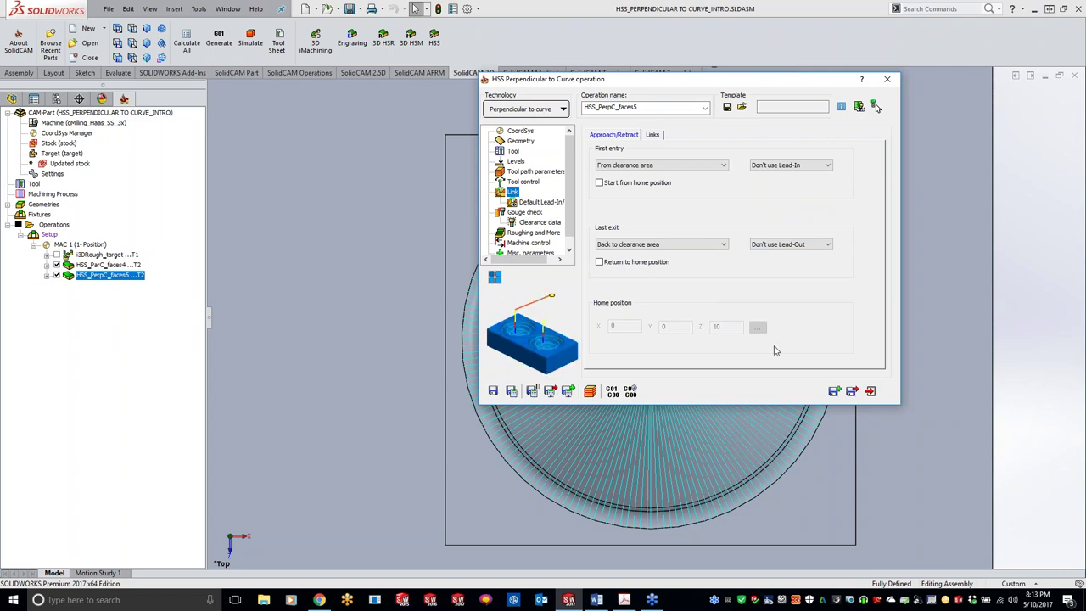
# Examine the link moves between neighbouring passes around the top edge of the PERPENDICULAR TO CURVE cone
pyautogui.doubleClick(741, 84)
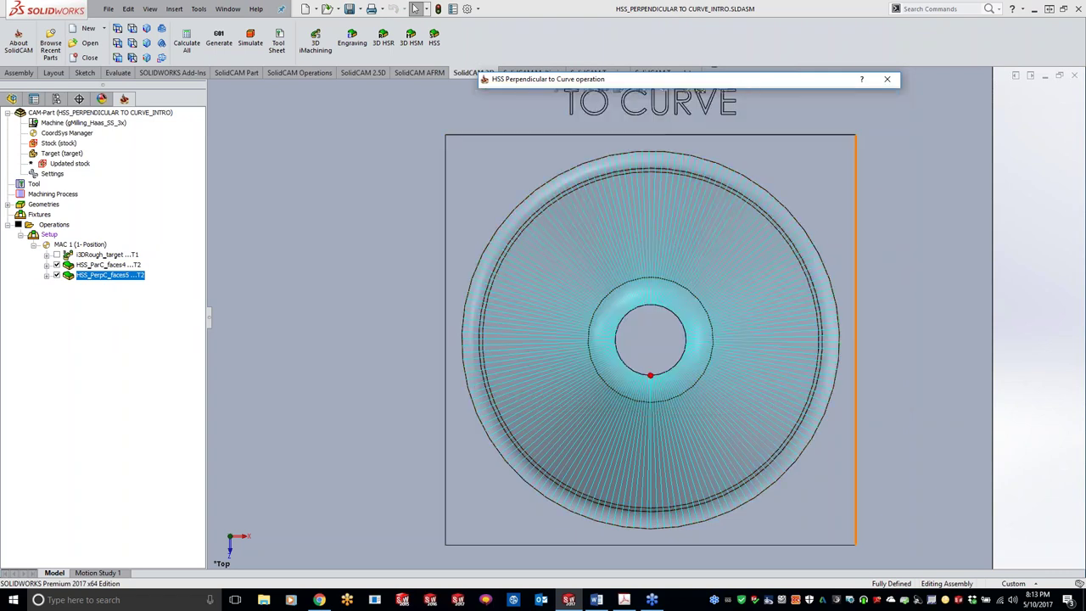
pyautogui.click(1036, 361)
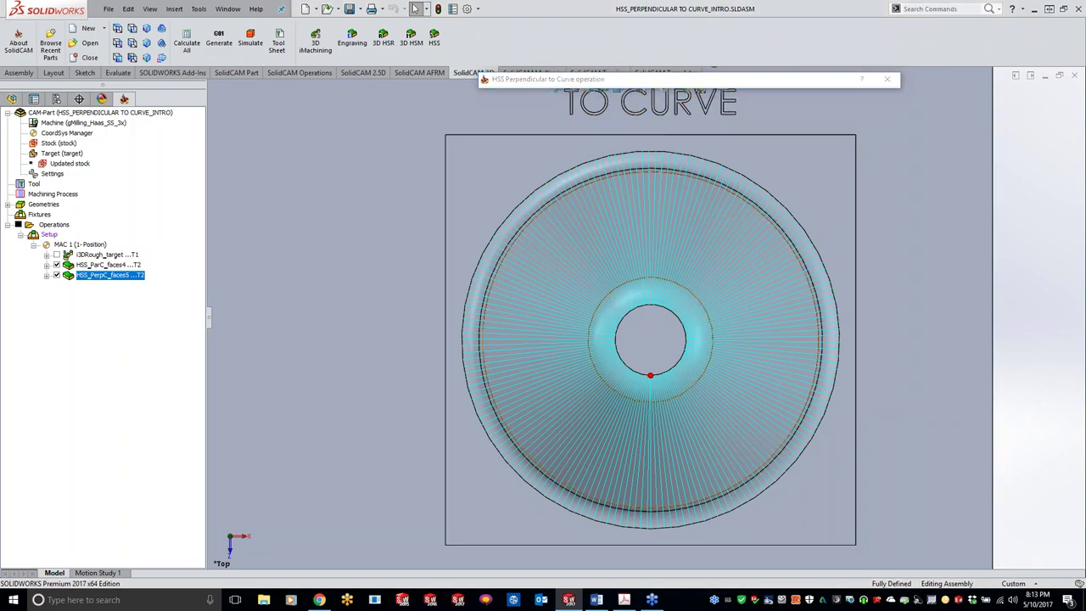
pyautogui.scroll(-3, 689, 320)
pyautogui.scroll(-10, 691, 321)
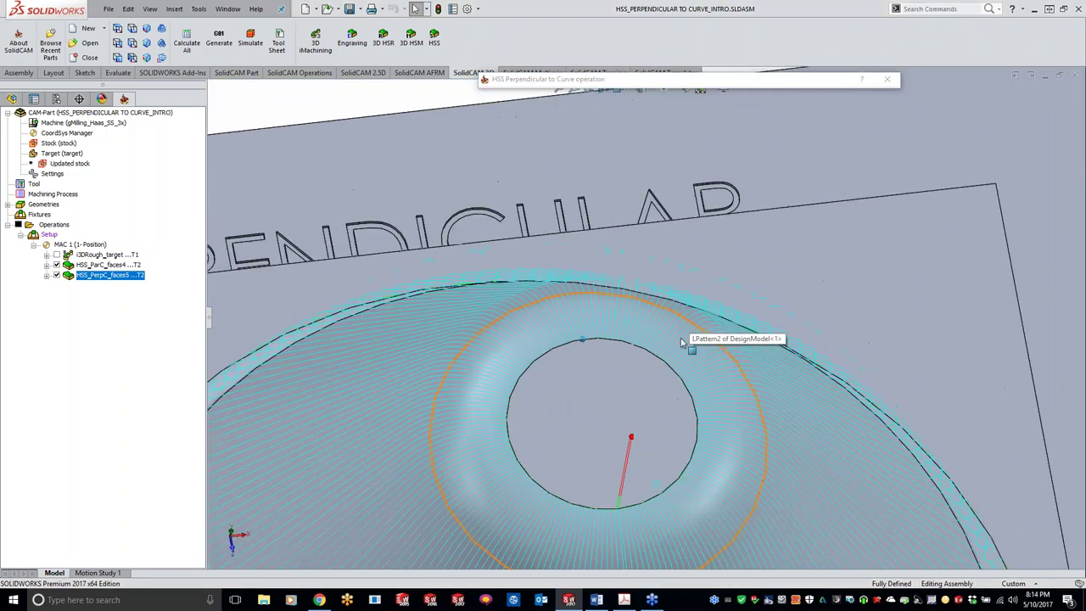
pyautogui.scroll(-5, 658, 294)
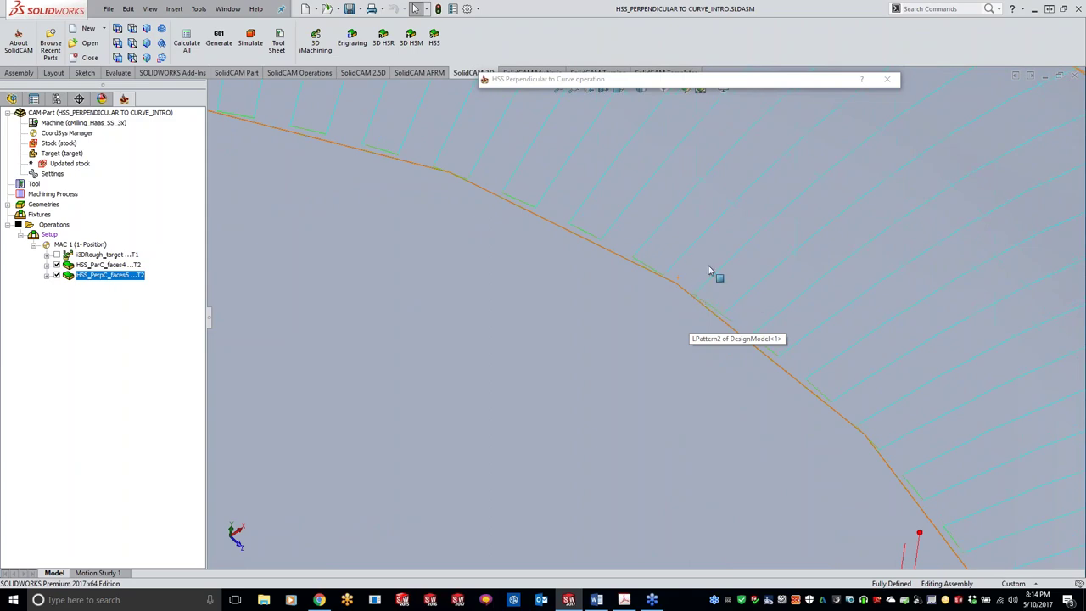
pyautogui.scroll(3, 836, 180)
pyautogui.scroll(10, 768, 207)
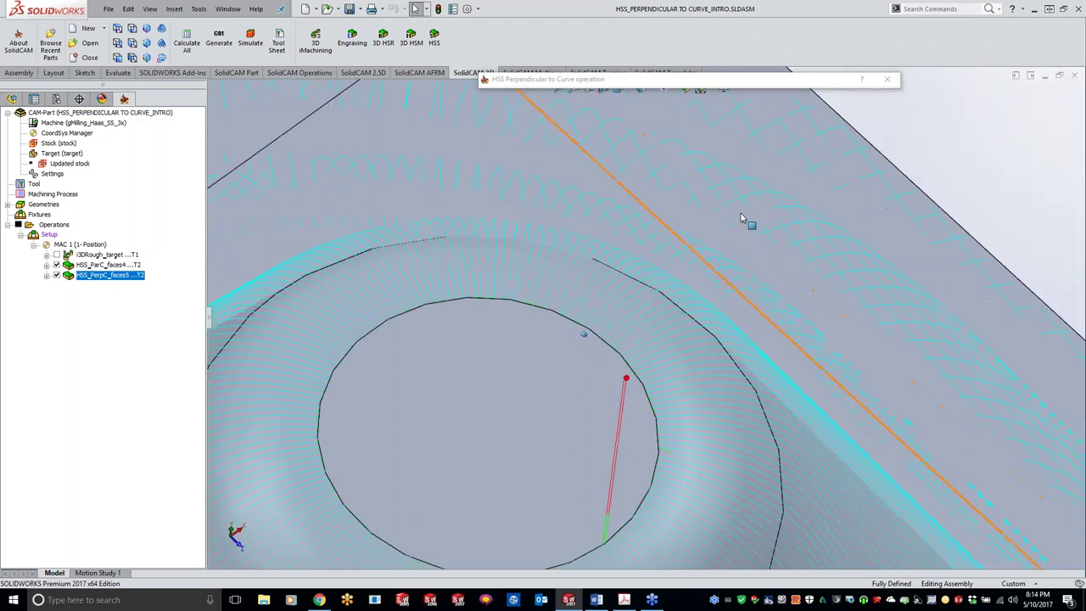
# Set the Perpendicular to Curve operation's maximum step over to 0.01, save it and calculate the tool path
pyautogui.scroll(-1, 730, 220)
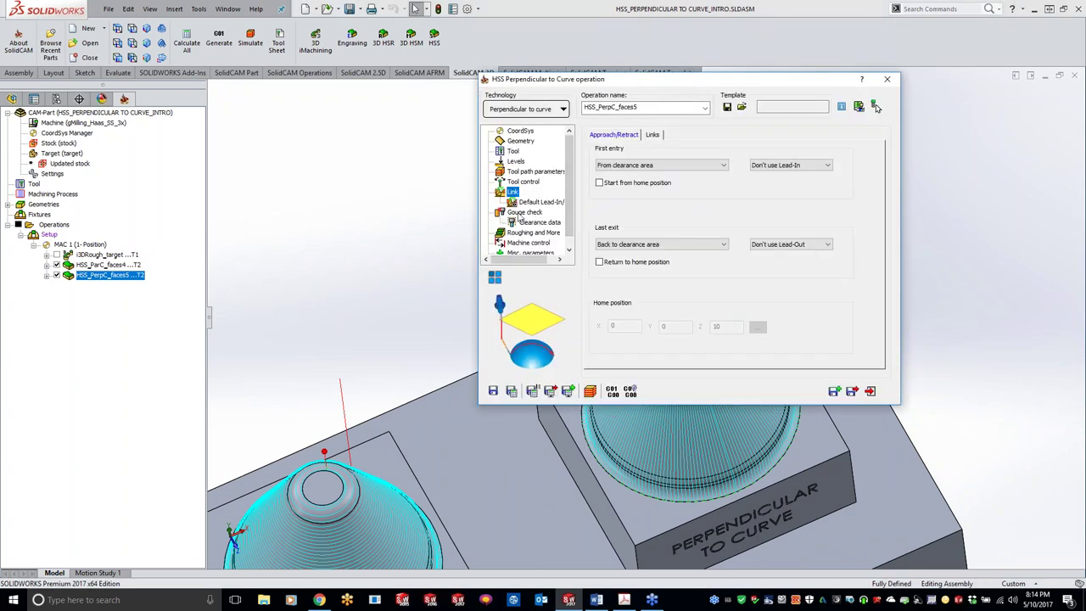
pyautogui.click(529, 173)
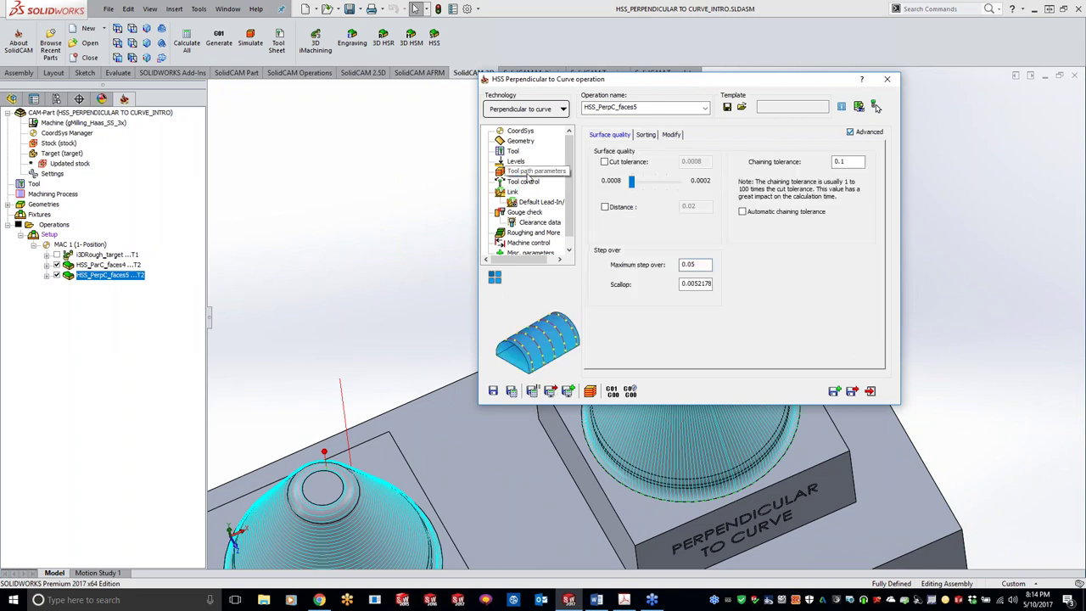
pyautogui.doubleClick(701, 265)
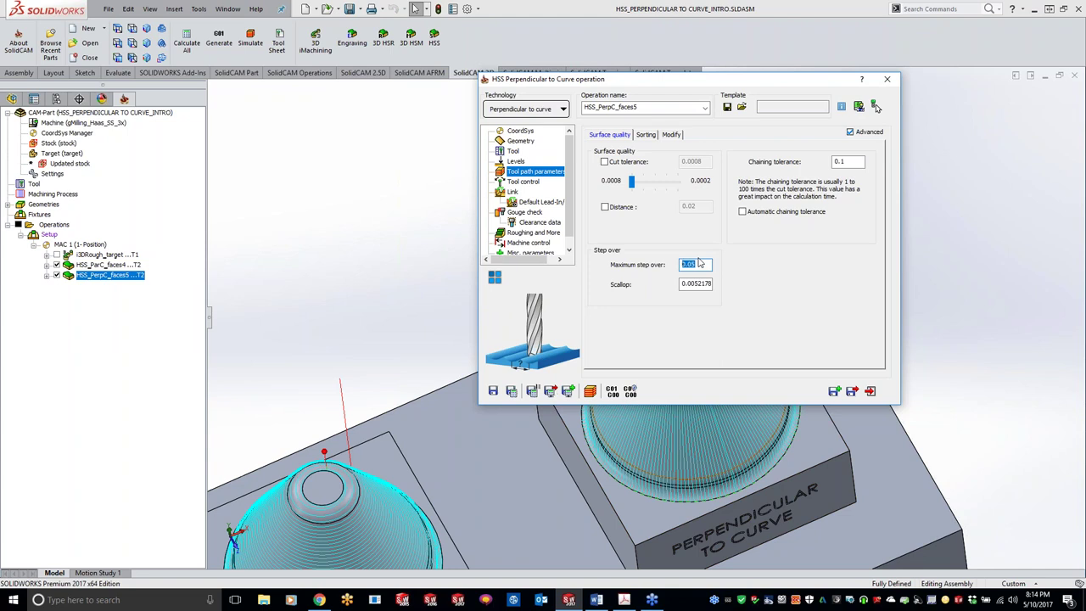
pyautogui.write('.01')
pyautogui.click(512, 392)
pyautogui.click(511, 390)
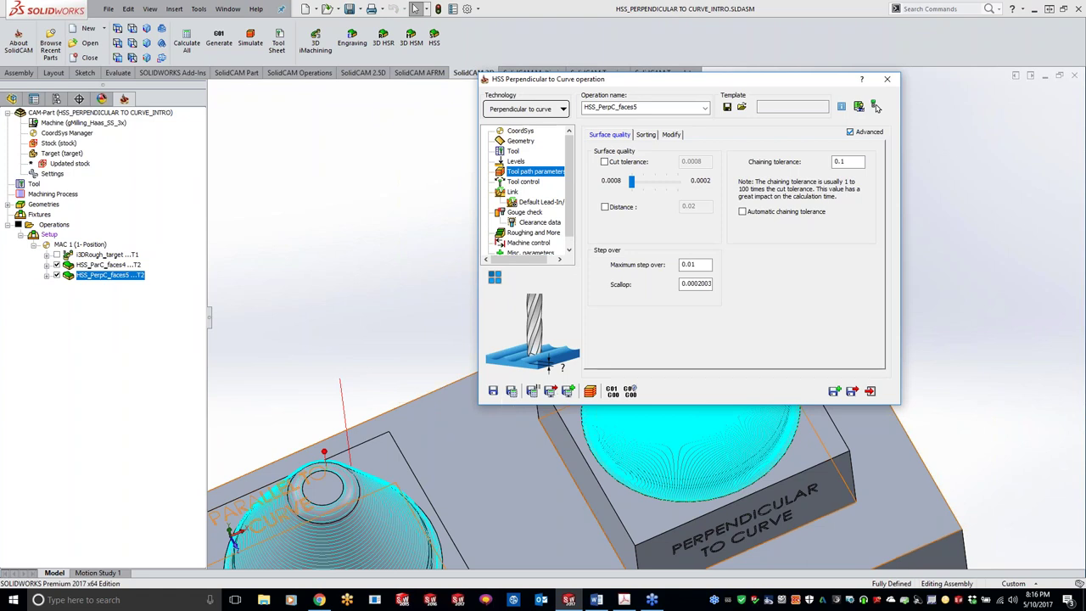
# Examine the density and distribution of the recalculated passes on the PERPENDICULAR TO CURVE cone from above
pyautogui.click(345, 278)
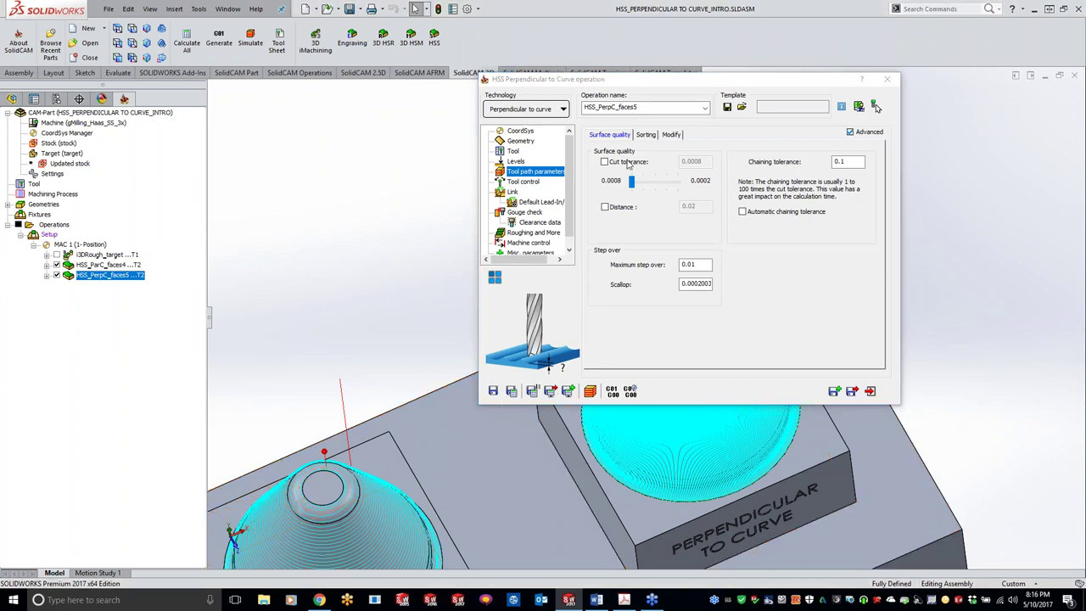
pyautogui.doubleClick(735, 86)
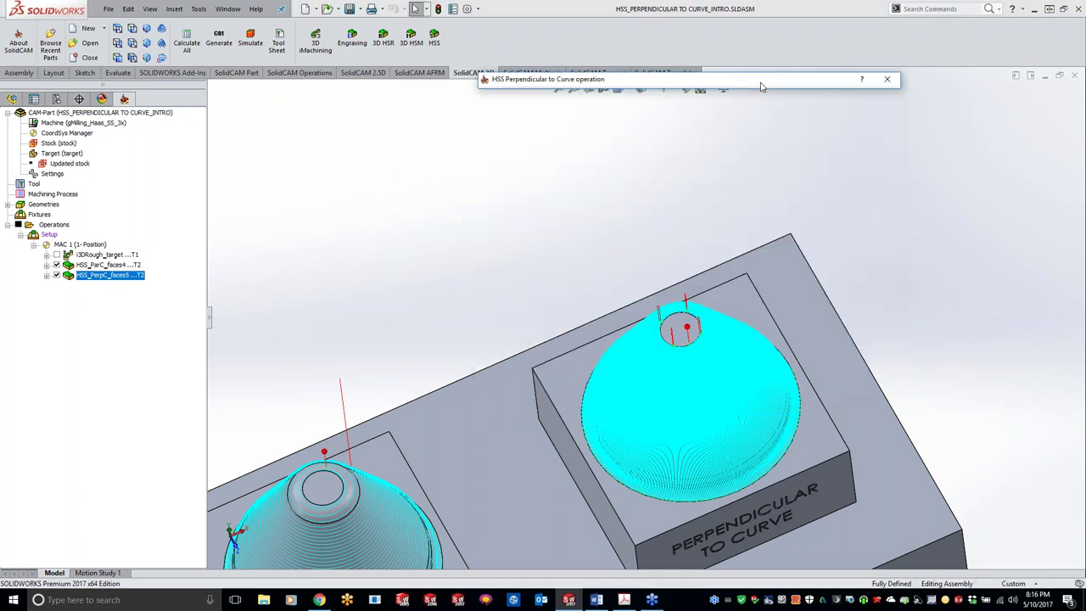
pyautogui.moveTo(628, 225); pyautogui.dragTo(483, 235, button='middle')
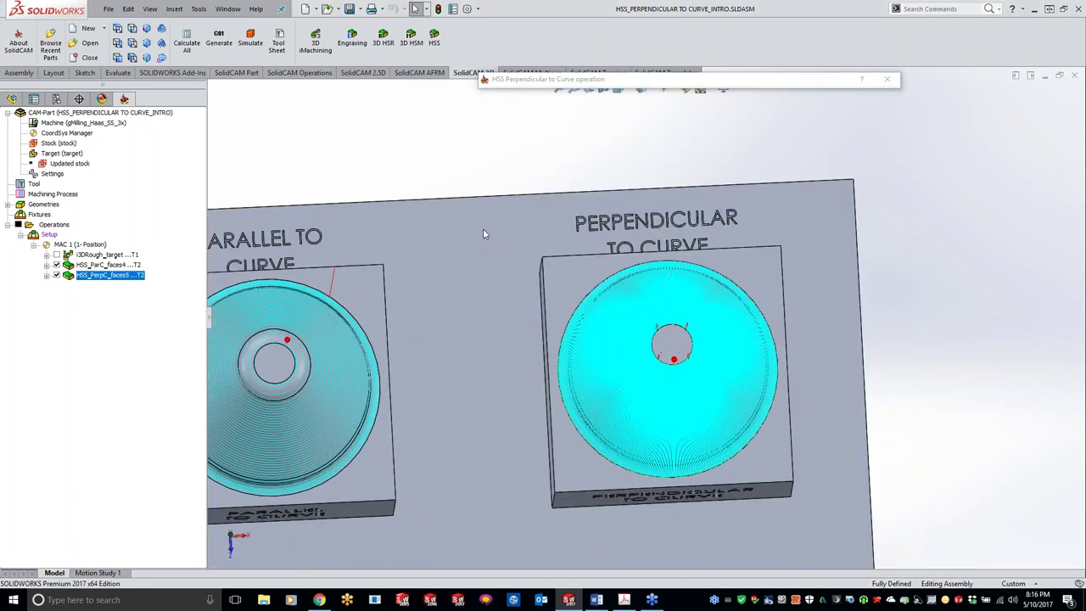
pyautogui.press('Up')
pyautogui.press('Up')
pyautogui.press('Up')
pyautogui.press('Up')
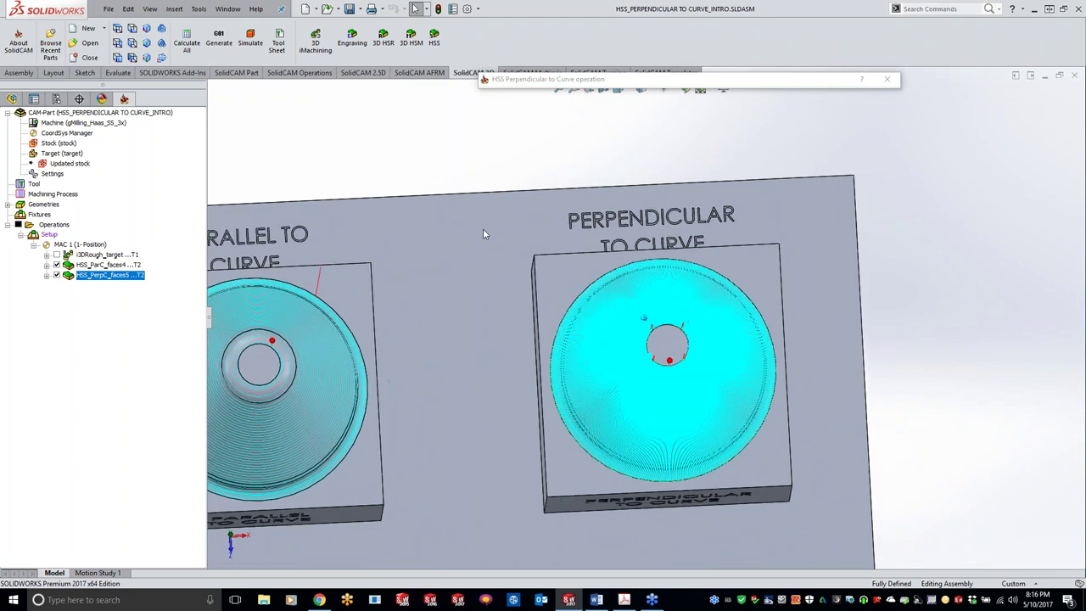
pyautogui.press('Up')
pyautogui.press('Up')
# Inspect the passes along the PERPENDICULAR TO CURVE cone's walls from several sides and compare them with the PARALLEL TO CURVE cone
pyautogui.scroll(-3, 750, 359)
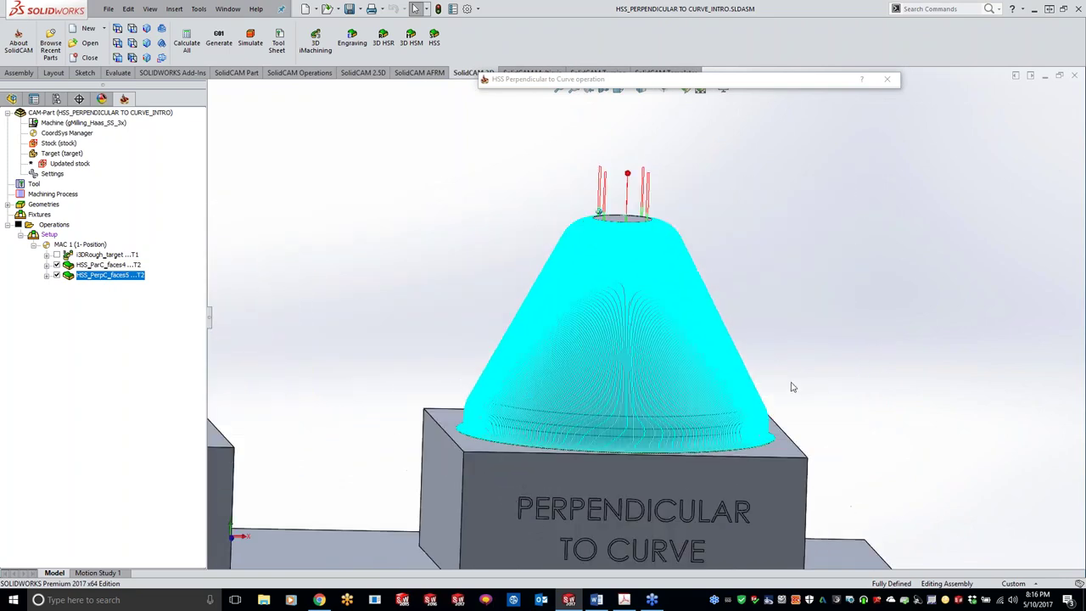
pyautogui.press('Right')
pyautogui.press('Right')
pyautogui.press('Down')
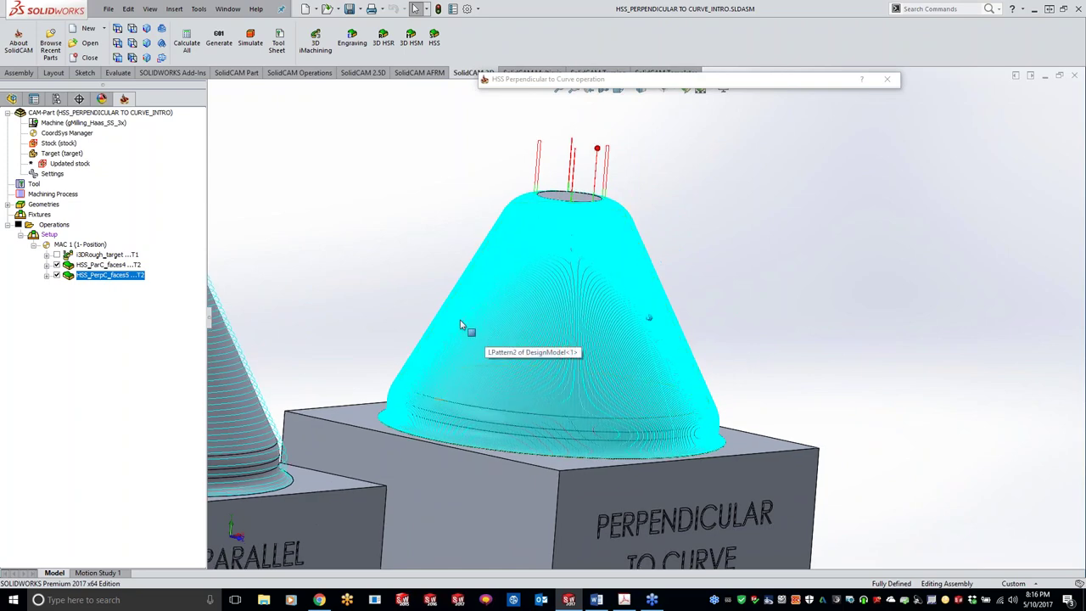
pyautogui.press('Right')
pyautogui.press('Right')
pyautogui.press('Right')
pyautogui.press('Right')
pyautogui.press('Right')
pyautogui.press('Right')
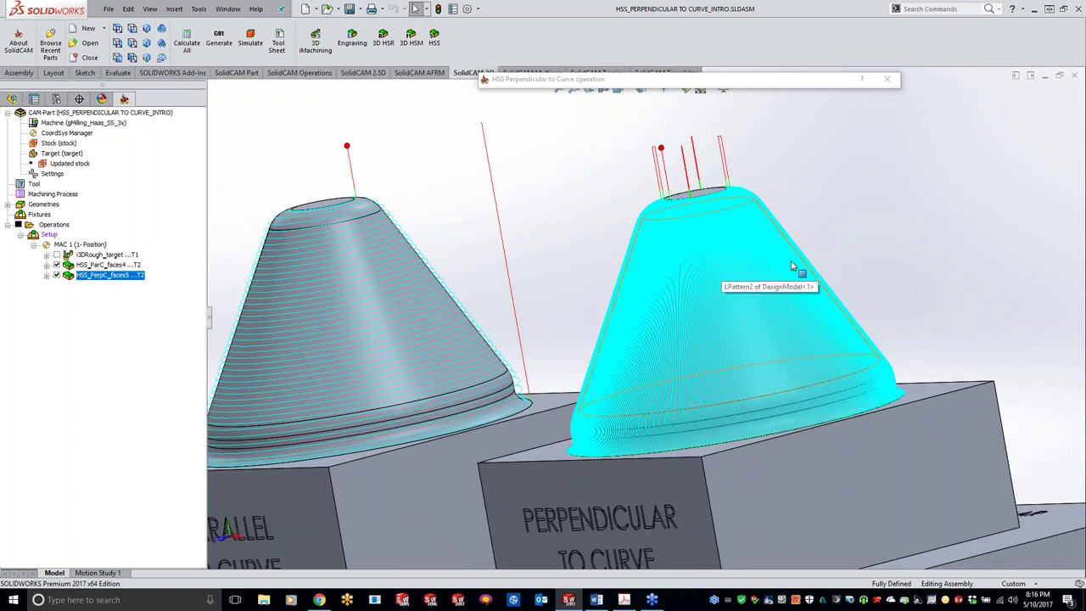
# Set the operation's maximum step over to 0.05, save it and recalculate the tool path
pyautogui.doubleClick(622, 84)
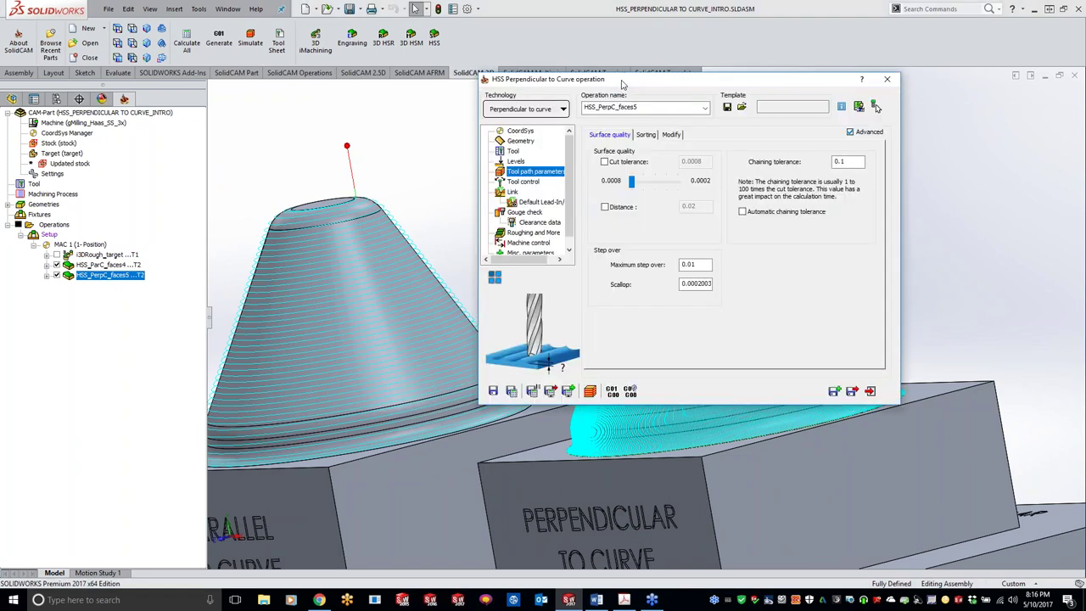
pyautogui.click(704, 265)
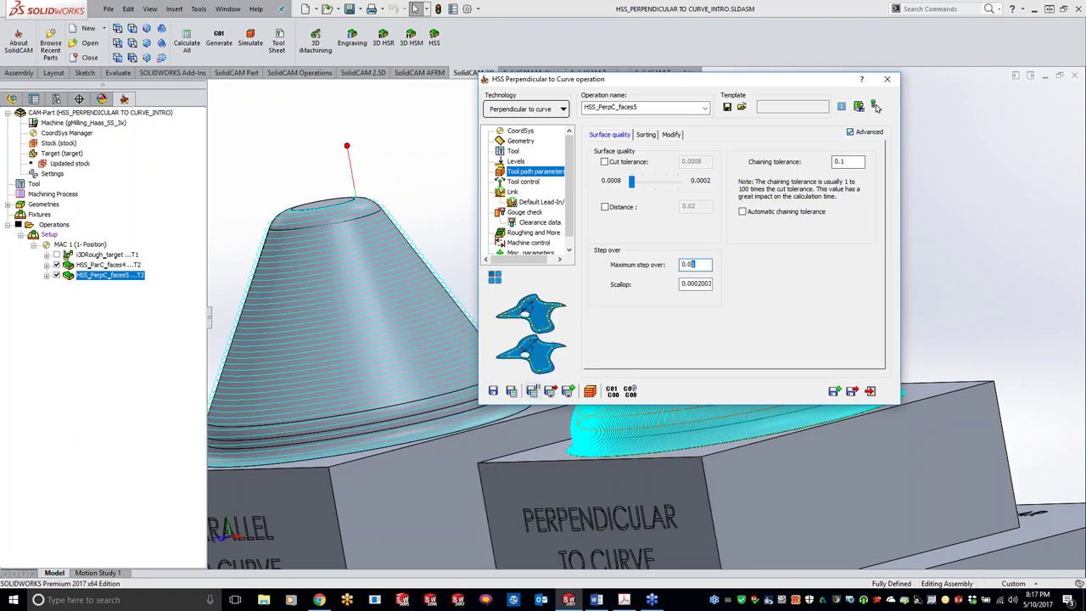
pyautogui.write('5')
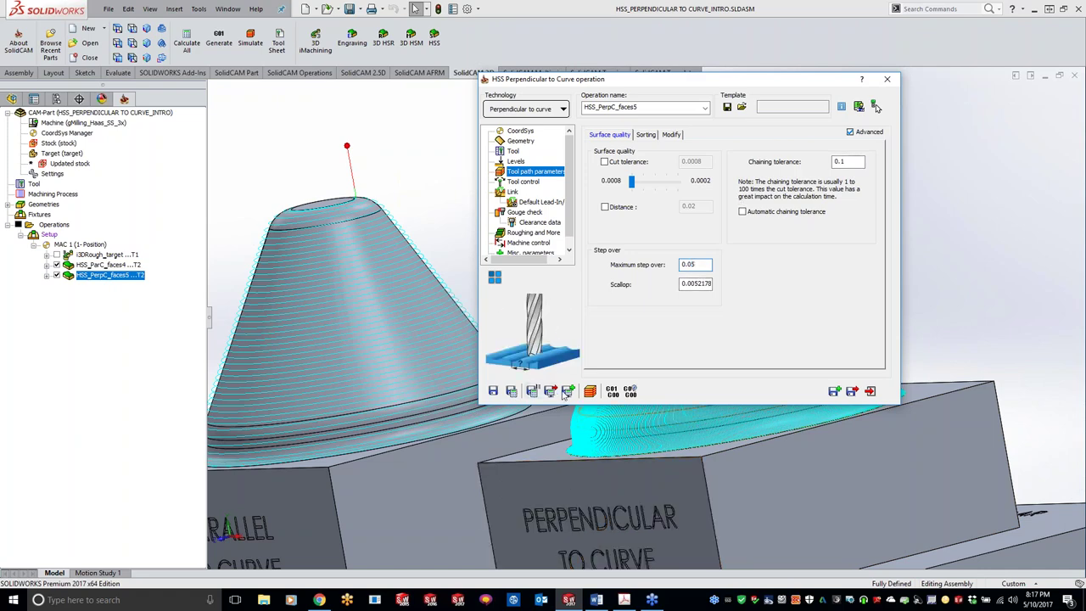
pyautogui.click(511, 391)
pyautogui.click(590, 391)
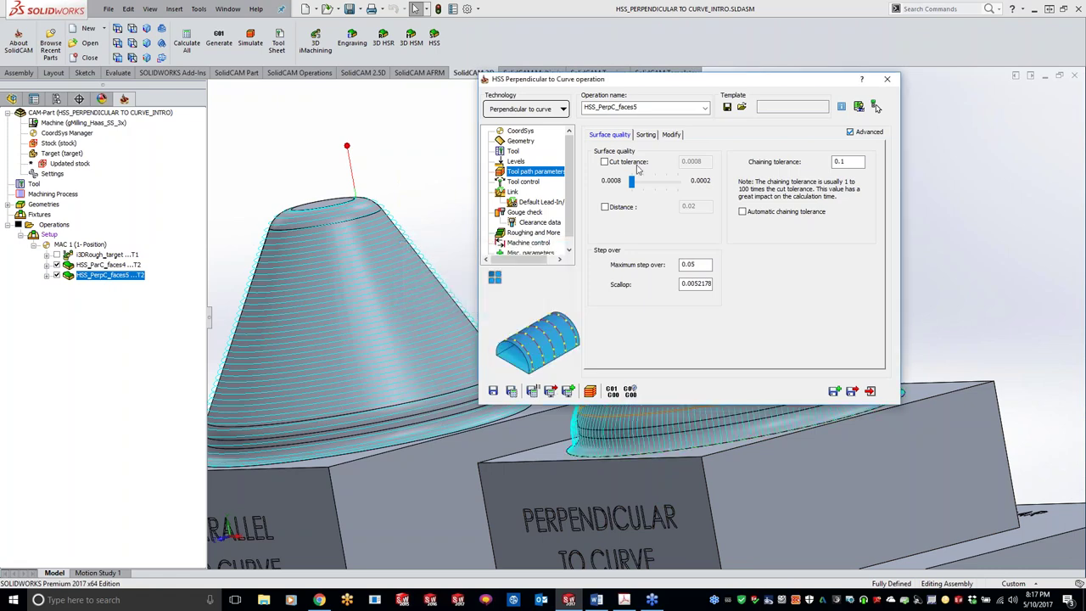
# Define a new lead curve as a chain along the top edges of the square block beneath the PERPENDICULAR TO CURVE cone
pyautogui.click(524, 140)
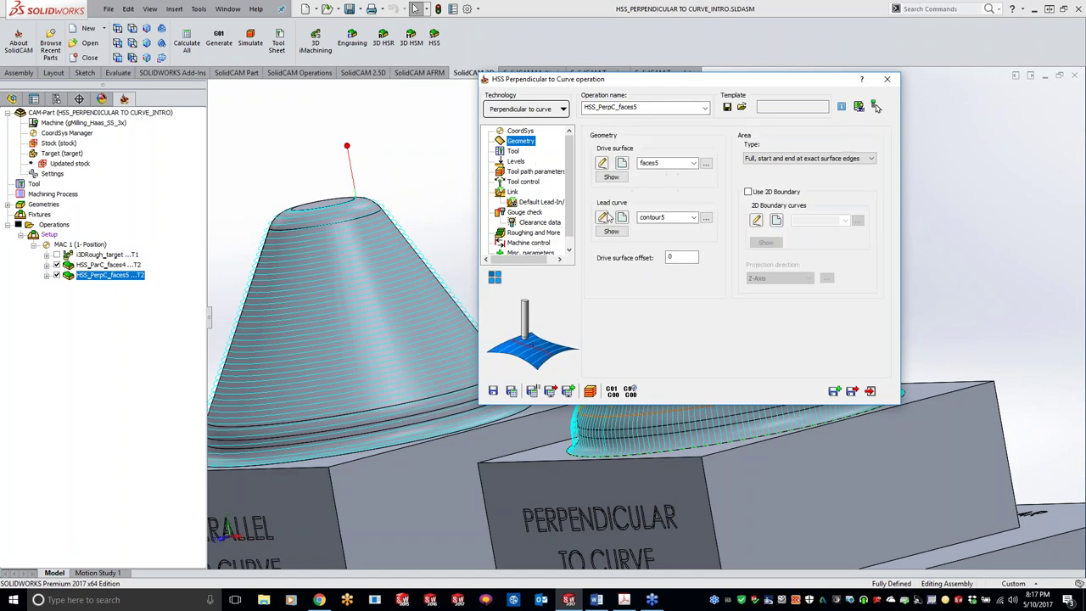
pyautogui.click(622, 218)
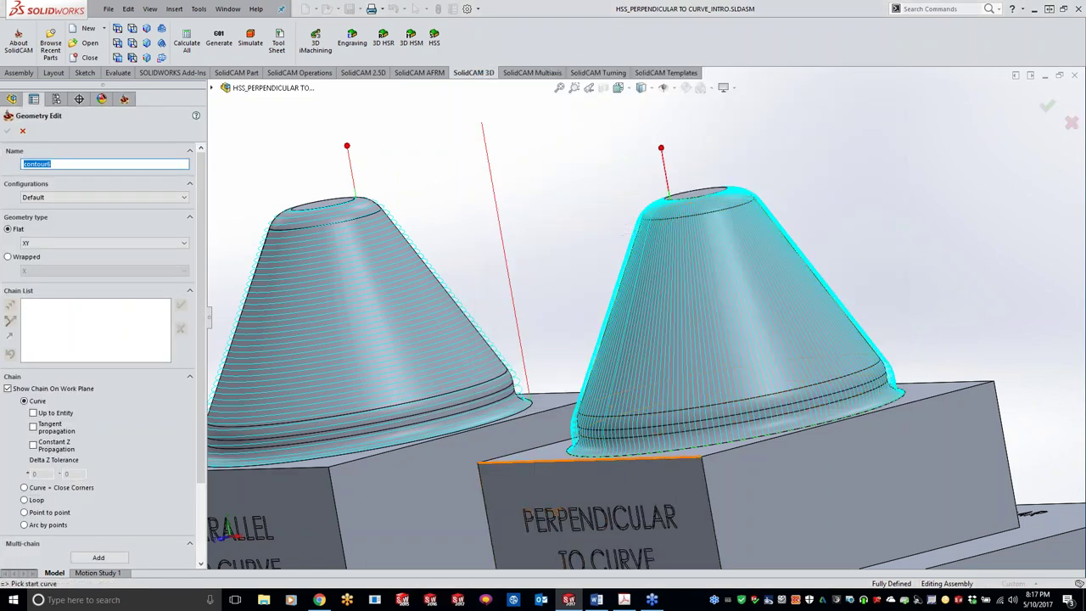
pyautogui.click(9, 306)
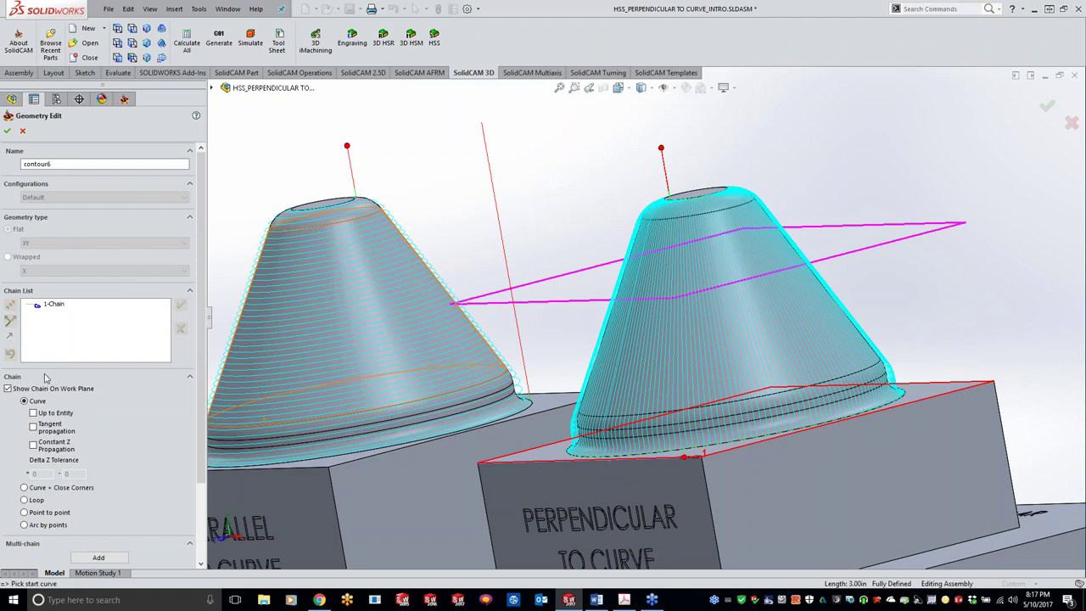
pyautogui.click(7, 130)
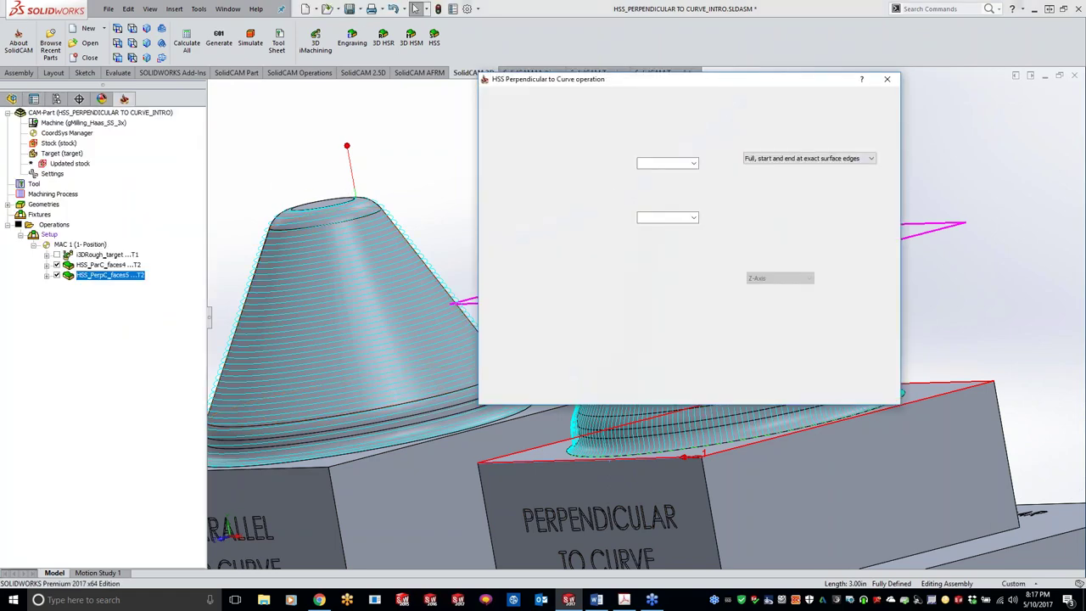
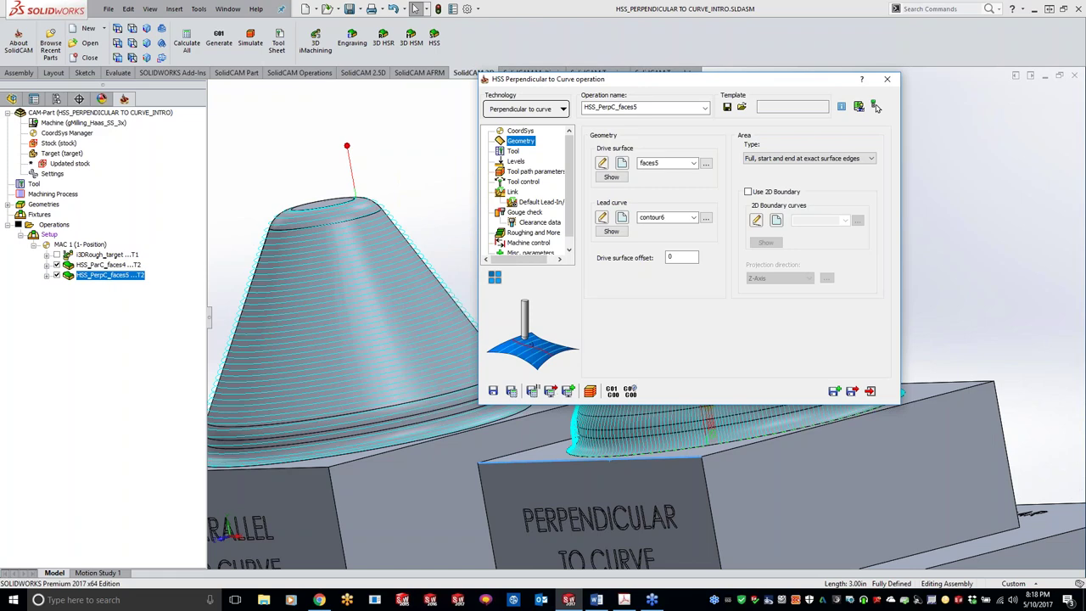
# Link large gaps along the cut and large moves between slices with Follow surfaces, and recalculate the tool path
pyautogui.doubleClick(699, 84)
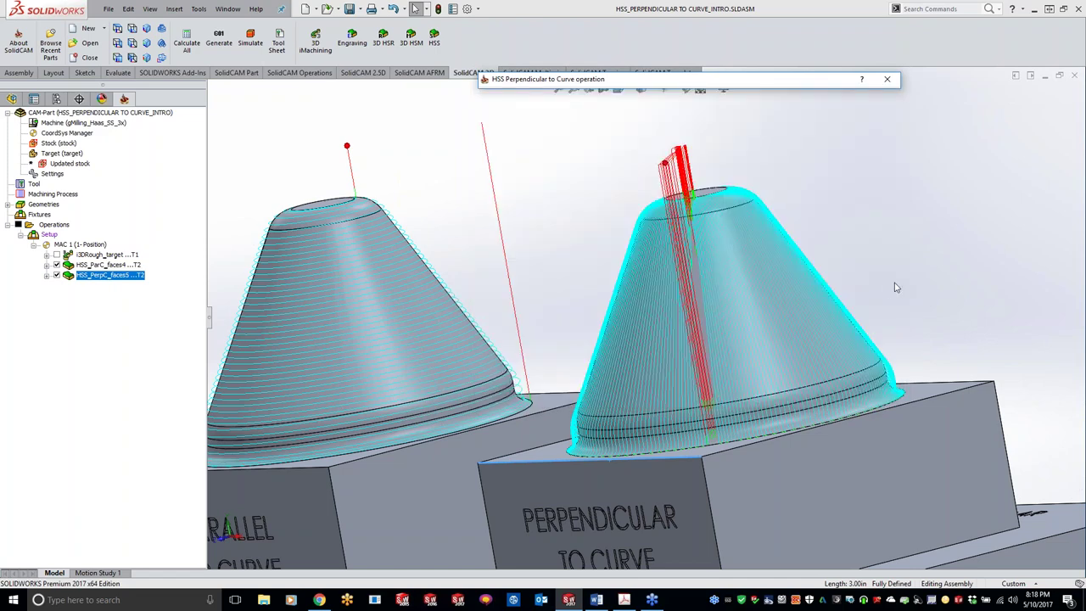
pyautogui.click(927, 248)
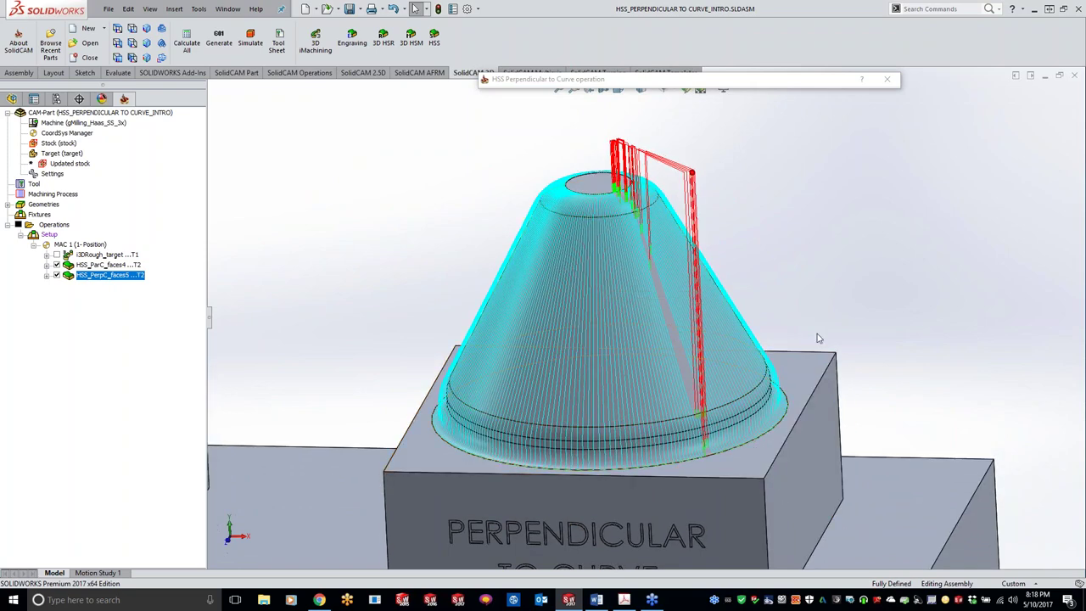
pyautogui.scroll(-4, 830, 406)
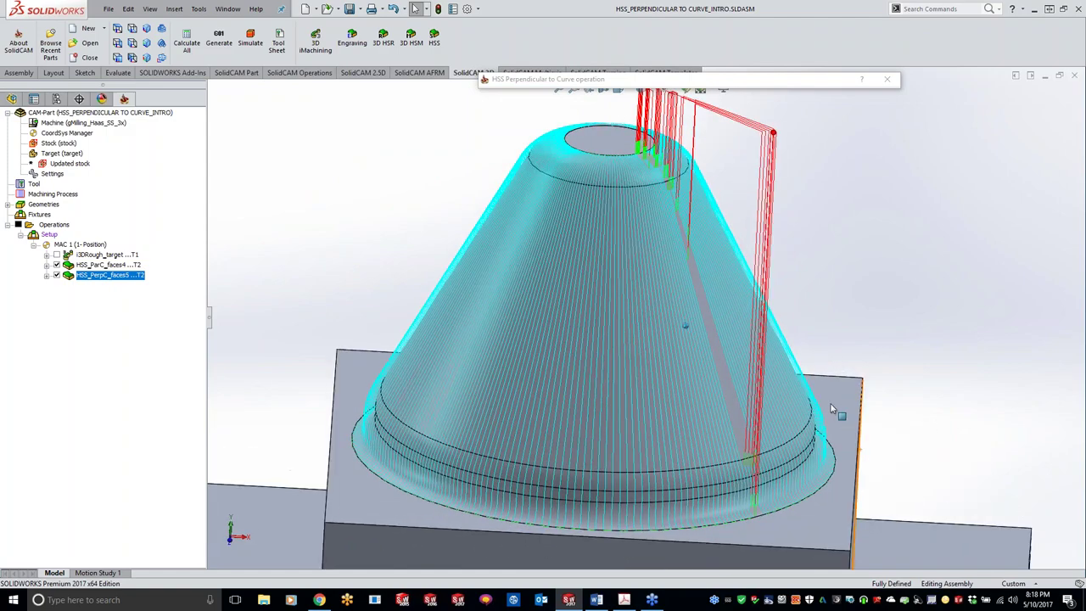
pyautogui.scroll(-3, 801, 399)
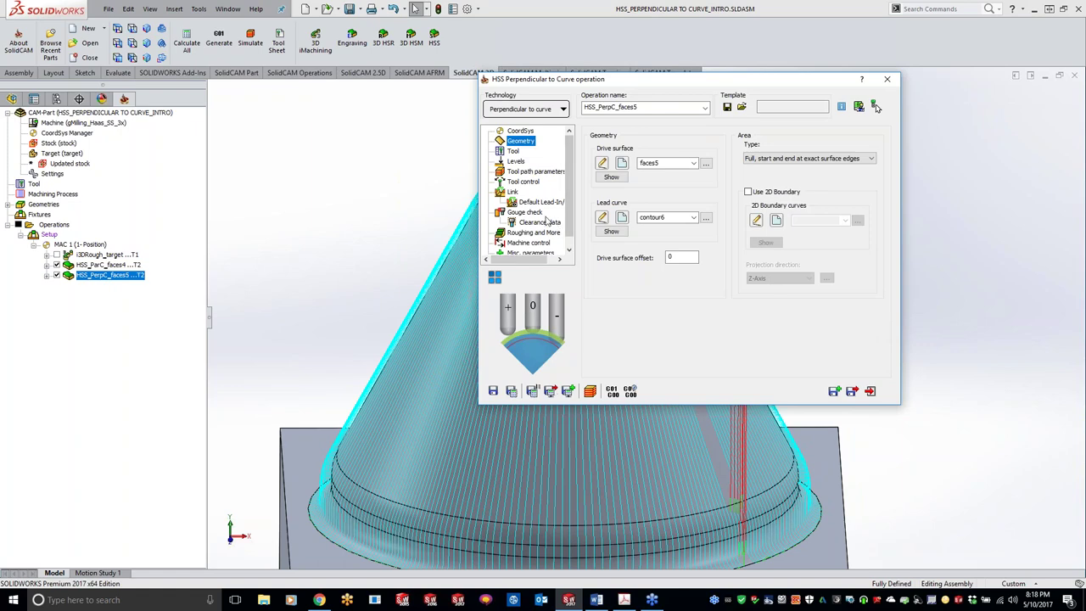
pyautogui.click(513, 193)
pyautogui.click(653, 136)
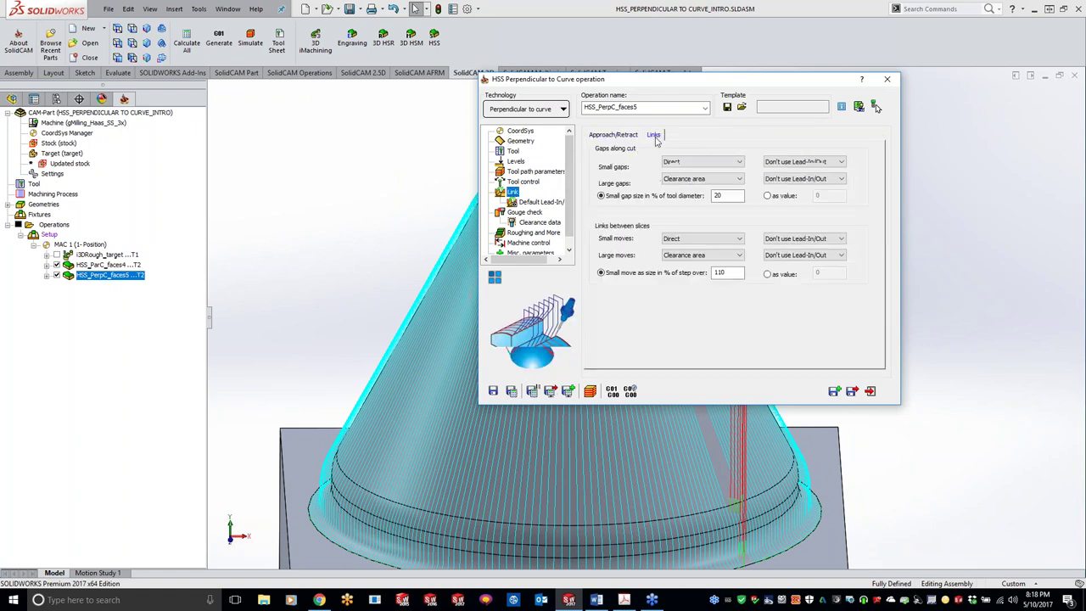
pyautogui.click(695, 180)
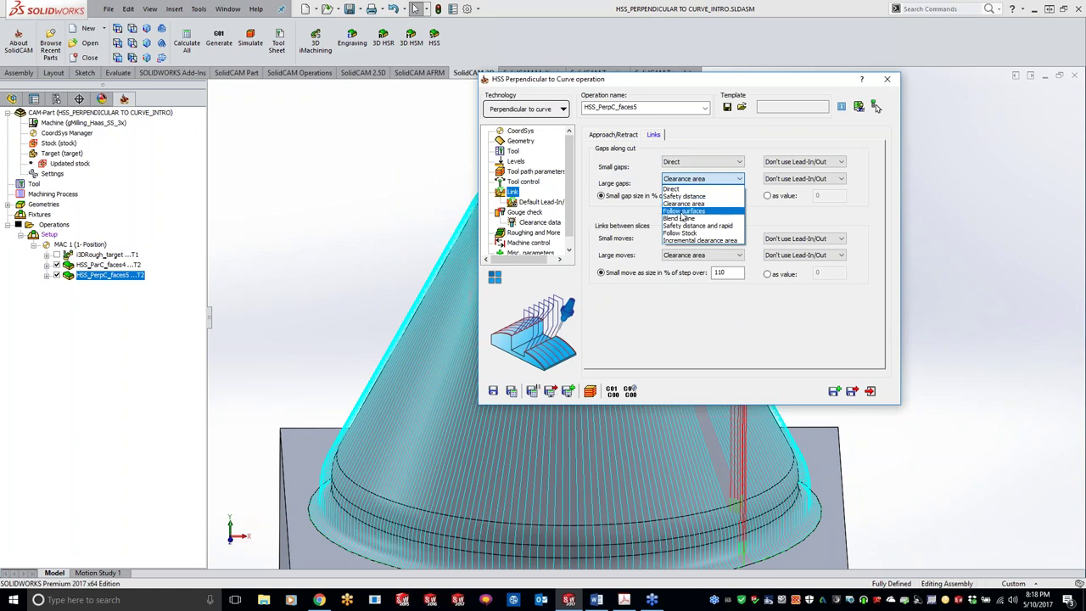
pyautogui.click(682, 212)
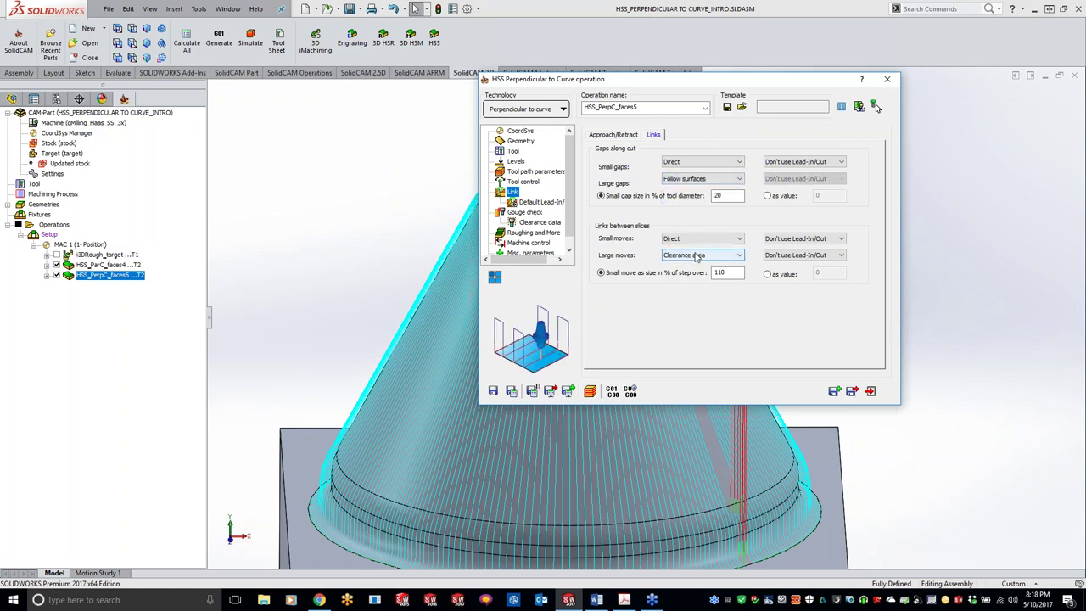
pyautogui.click(696, 256)
pyautogui.click(683, 286)
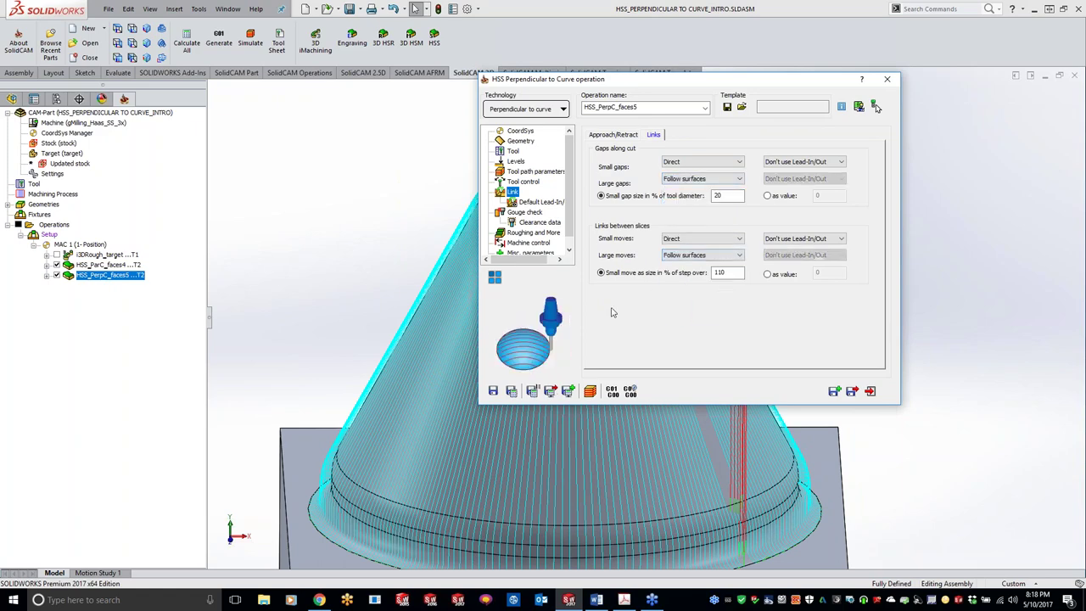
pyautogui.click(512, 391)
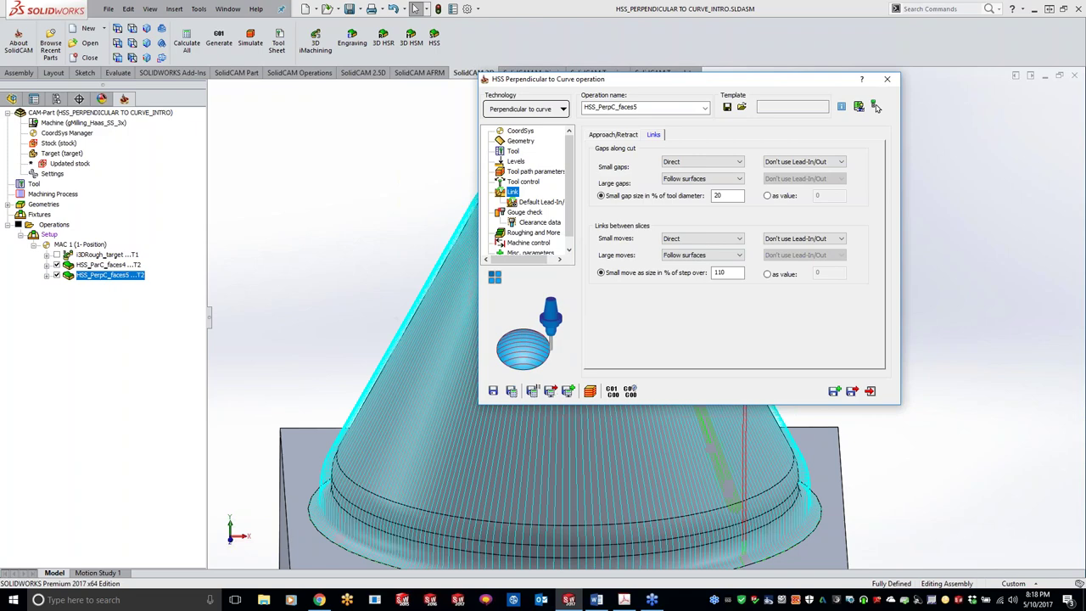
# Save the Perpendicular to Curve operation and make a copy of it as a new operation
pyautogui.doubleClick(764, 81)
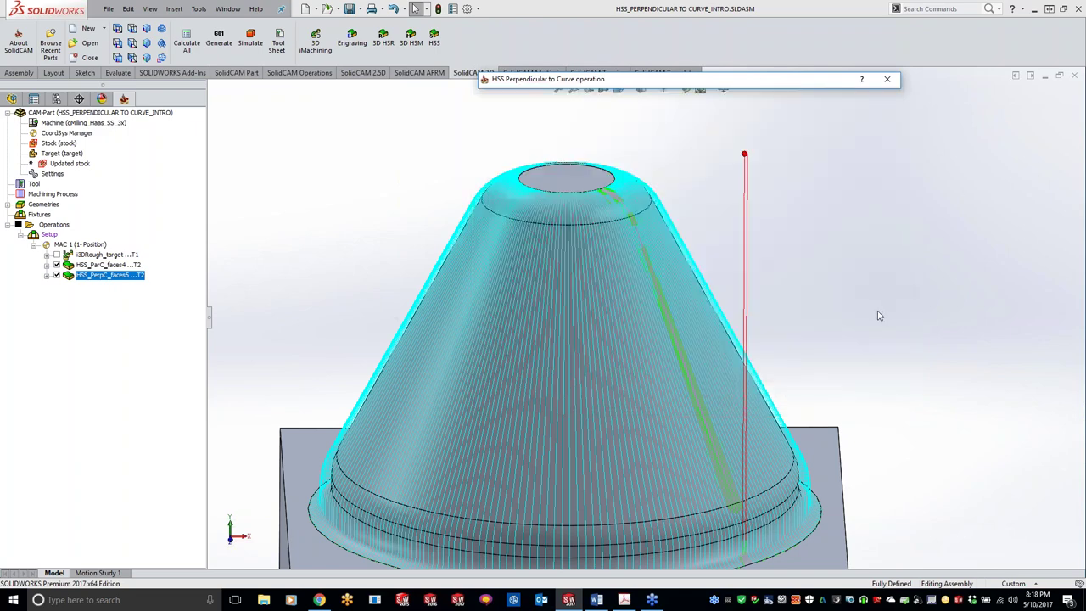
pyautogui.moveTo(910, 490); pyautogui.dragTo(854, 463, button='middle')
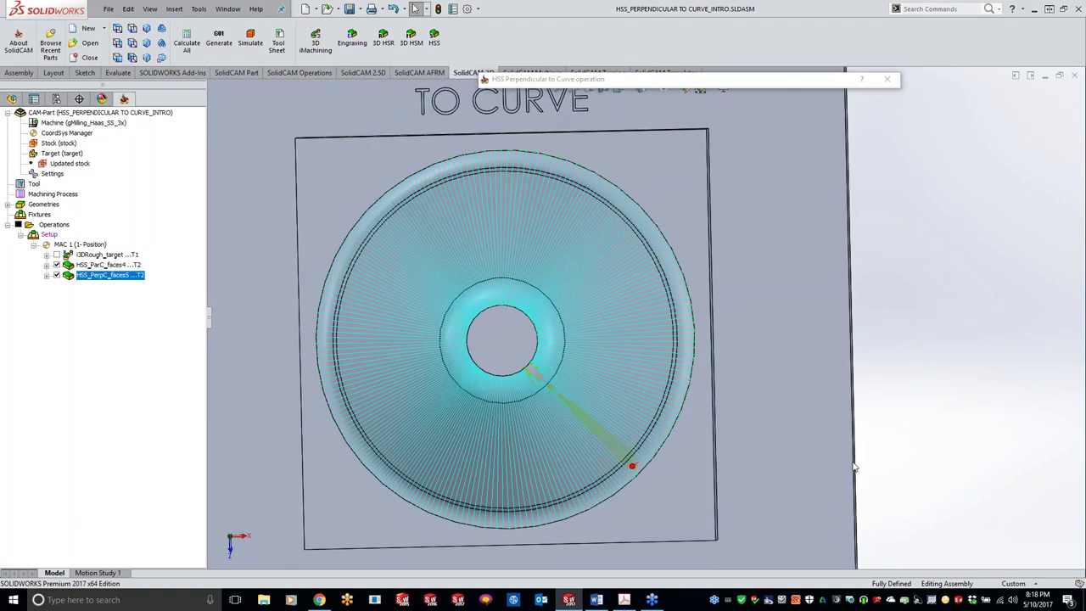
pyautogui.moveTo(863, 311); pyautogui.dragTo(856, 309, button='middle')
pyautogui.click(757, 80)
pyautogui.doubleClick(756, 77)
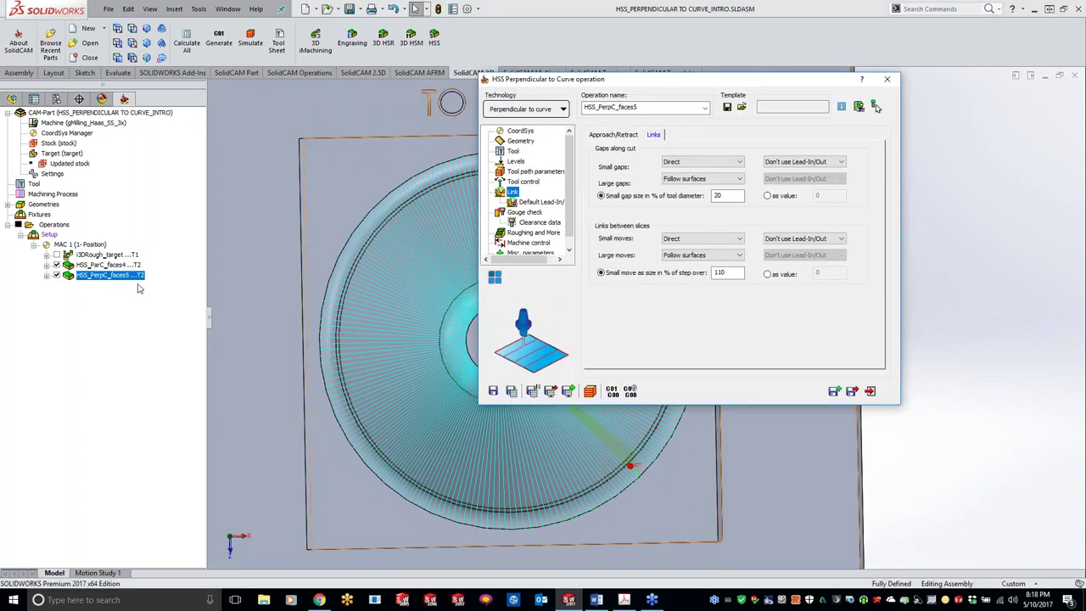
pyautogui.click(834, 391)
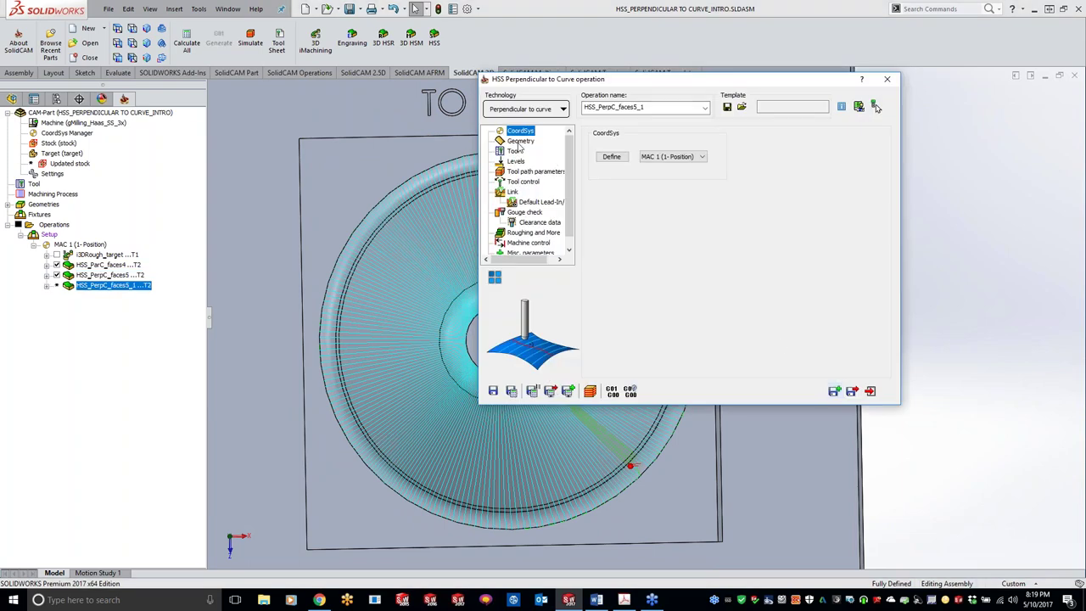
# Replace the copied Perpendicular to Curve operation's lead curve with the existing contour5 geometry and calculate the tool path
pyautogui.click(520, 141)
pyautogui.click(622, 217)
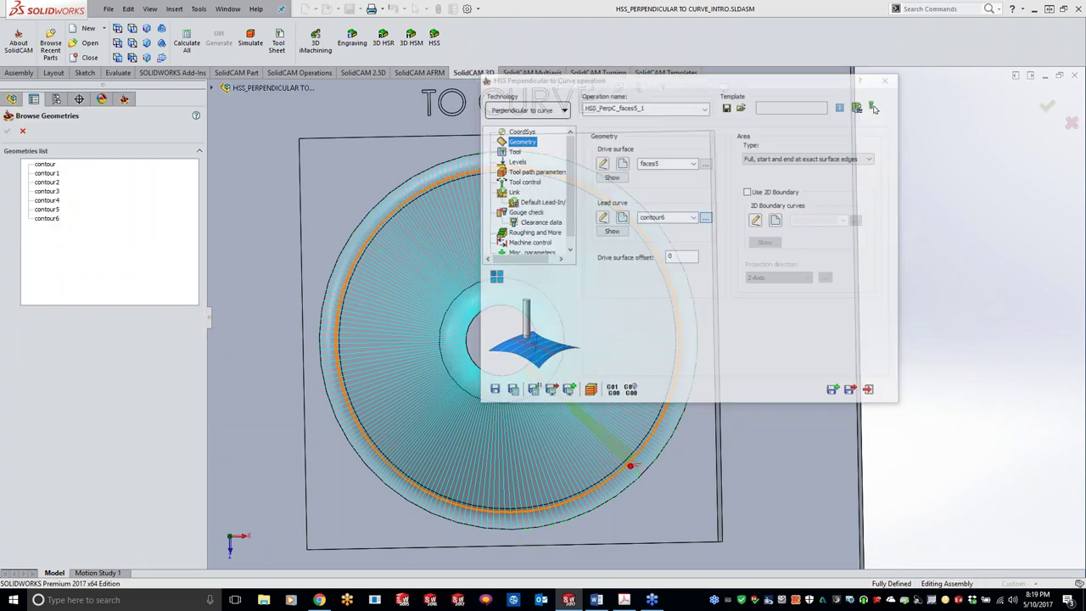
pyautogui.click(56, 210)
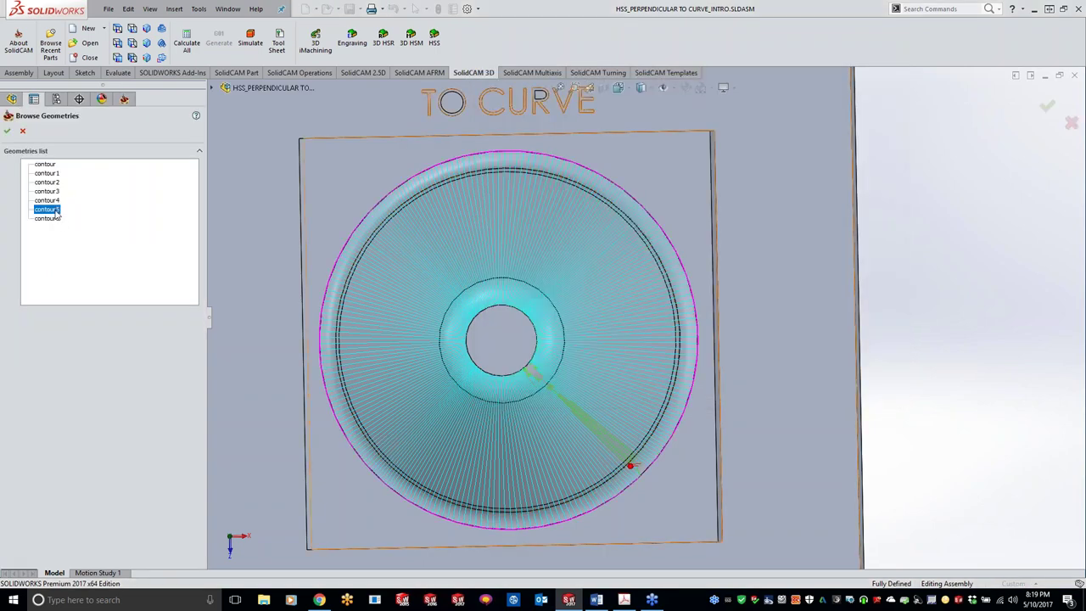
pyautogui.click(7, 131)
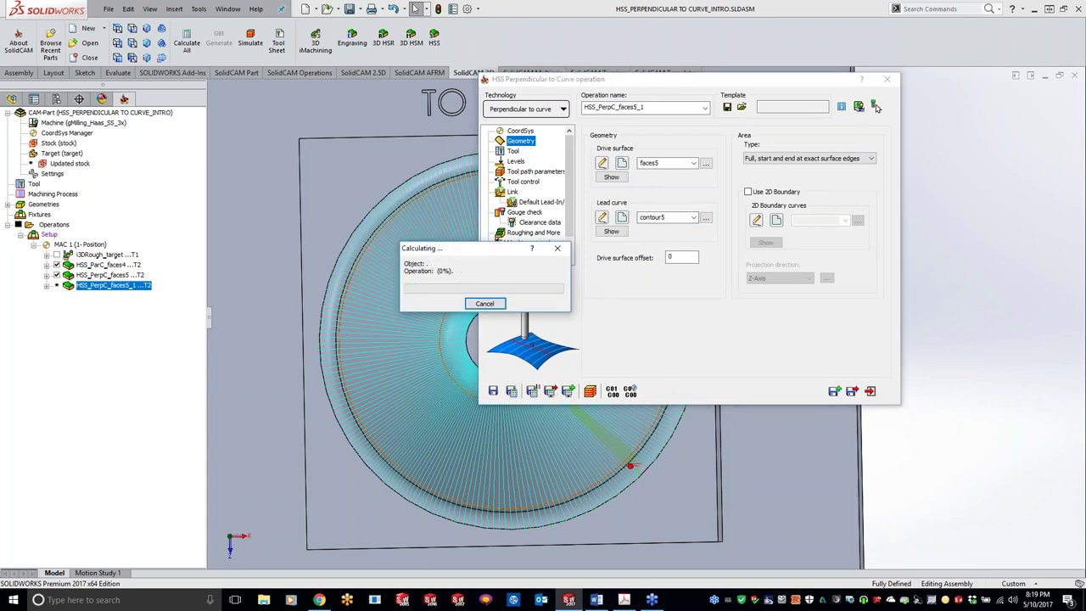
# Link large gaps along the cut and large moves between slices through the Clearance area, and recalculate the tool path
pyautogui.click(535, 172)
pyautogui.click(643, 135)
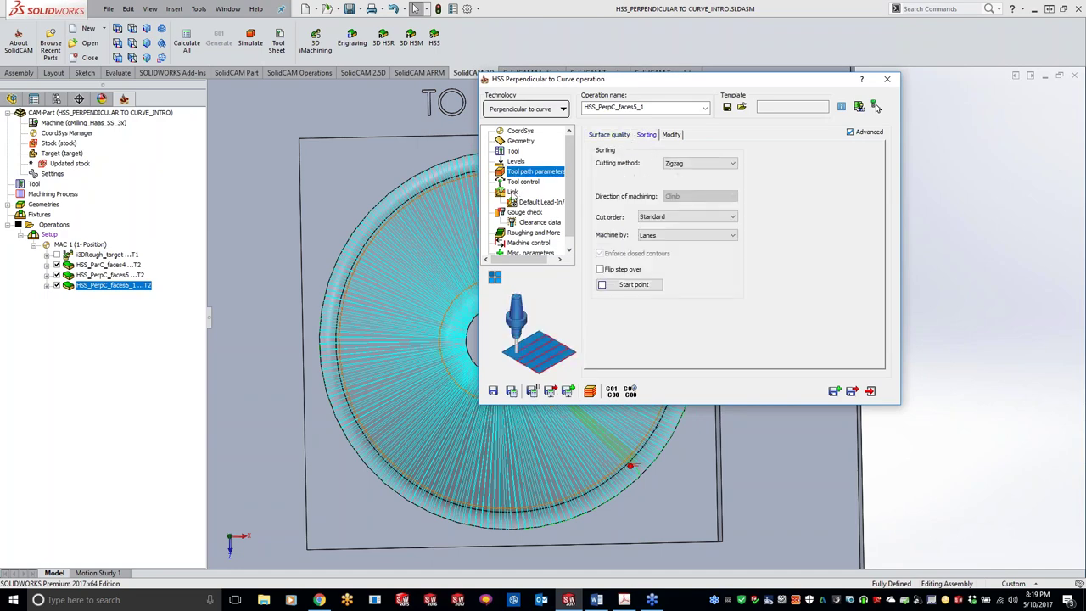
pyautogui.click(512, 193)
pyautogui.click(653, 135)
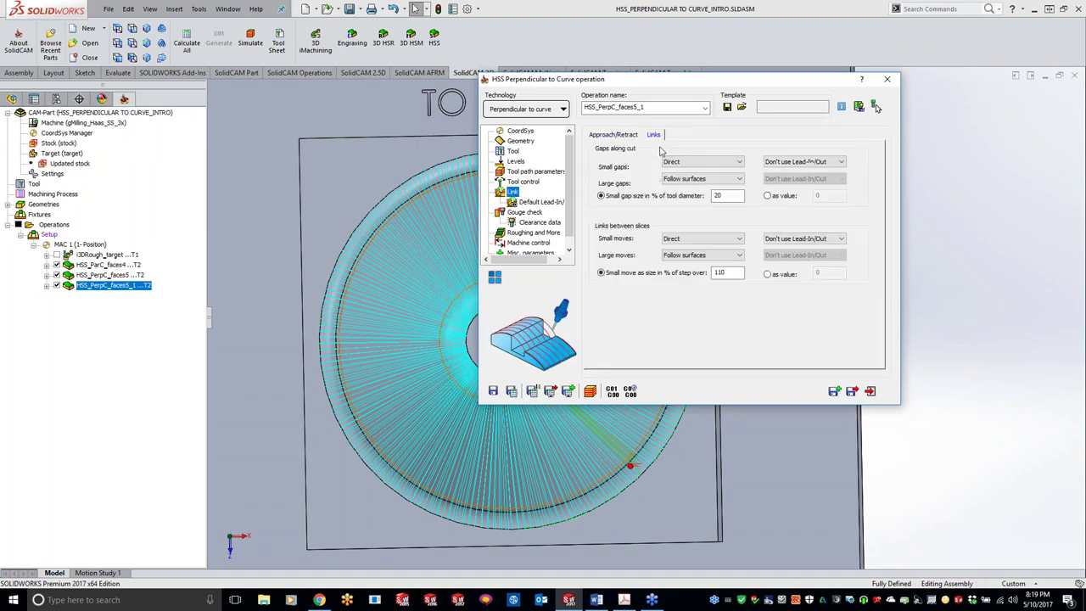
pyautogui.click(699, 180)
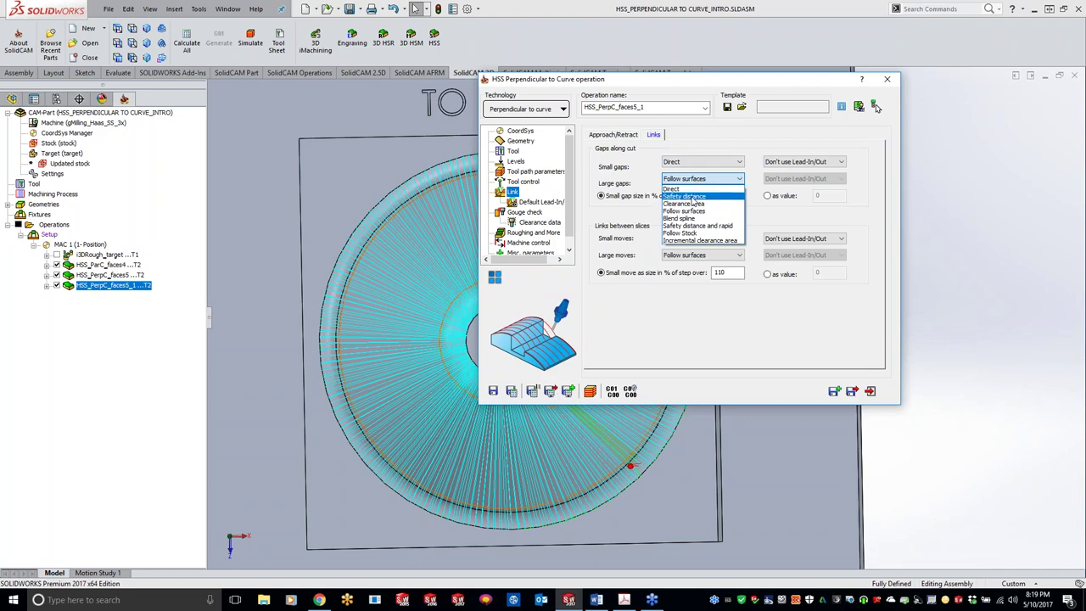
pyautogui.click(690, 205)
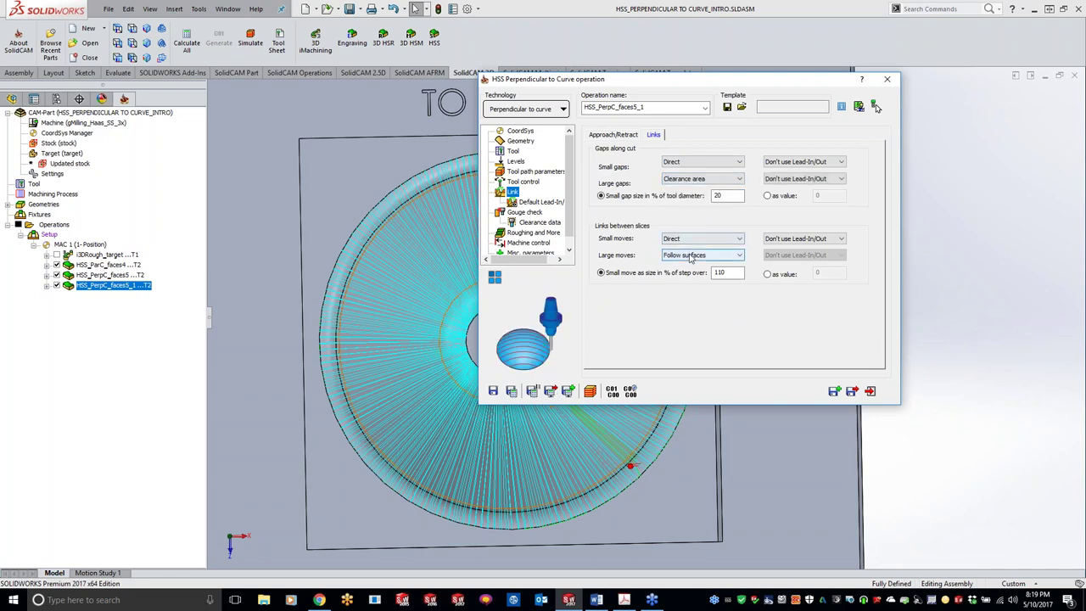
pyautogui.click(691, 255)
pyautogui.click(686, 280)
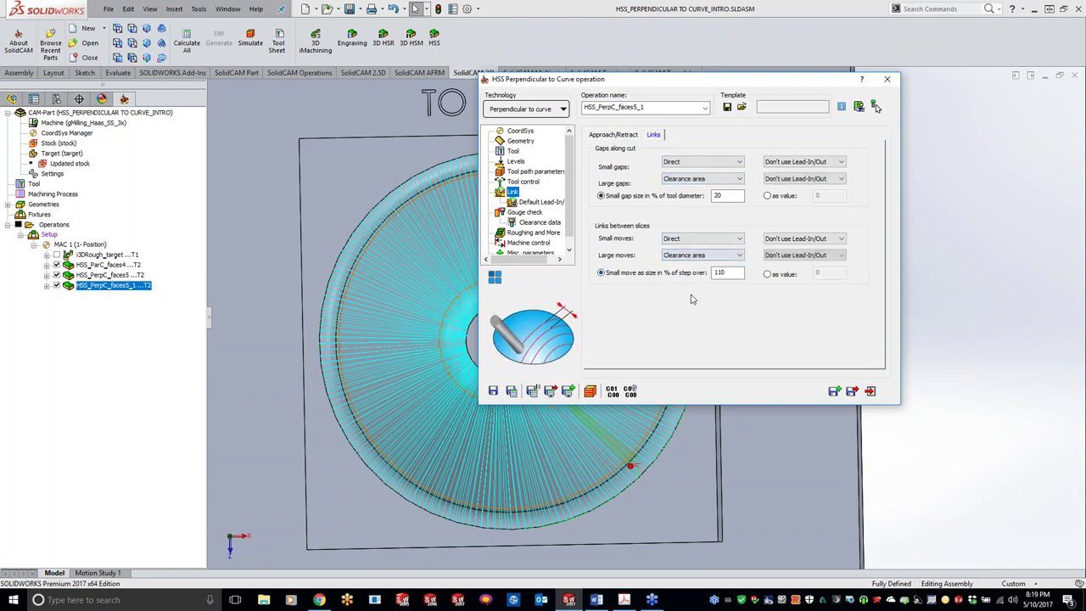
pyautogui.click(511, 392)
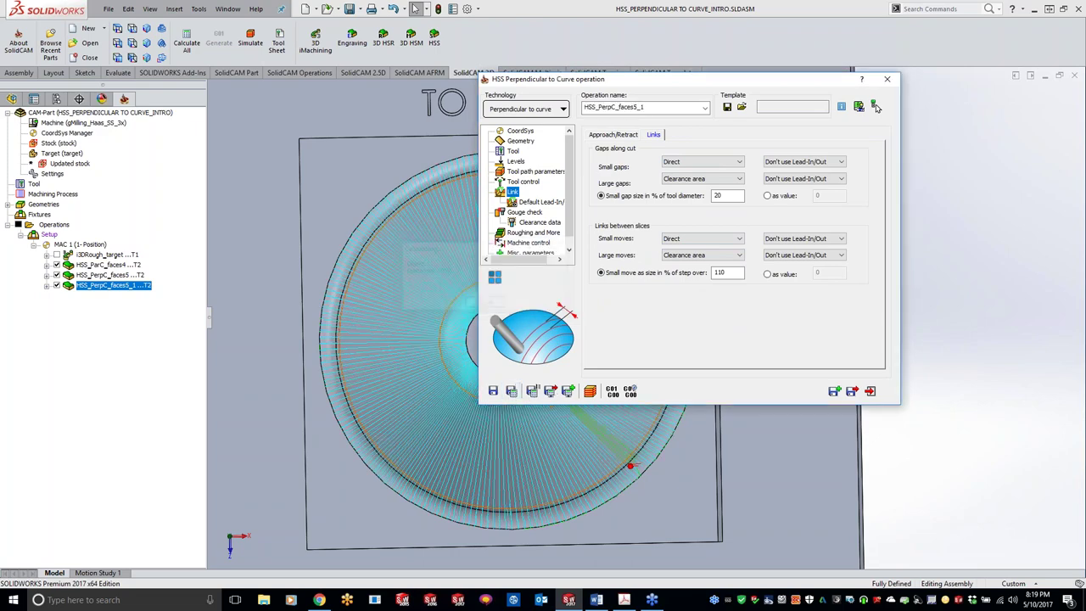
# Hide the HSS_ParC_faces4 tool path and compare the HSS_PerpC_faces5 and HSS_PerpC_faces5_1 paths separately and together from several angles
pyautogui.doubleClick(679, 80)
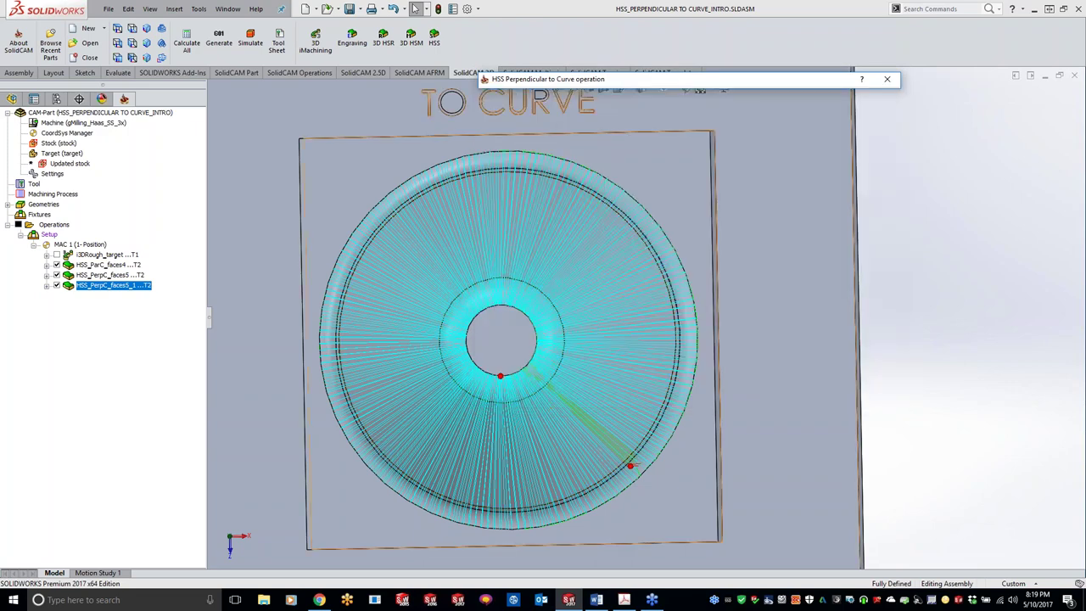
pyautogui.click(56, 265)
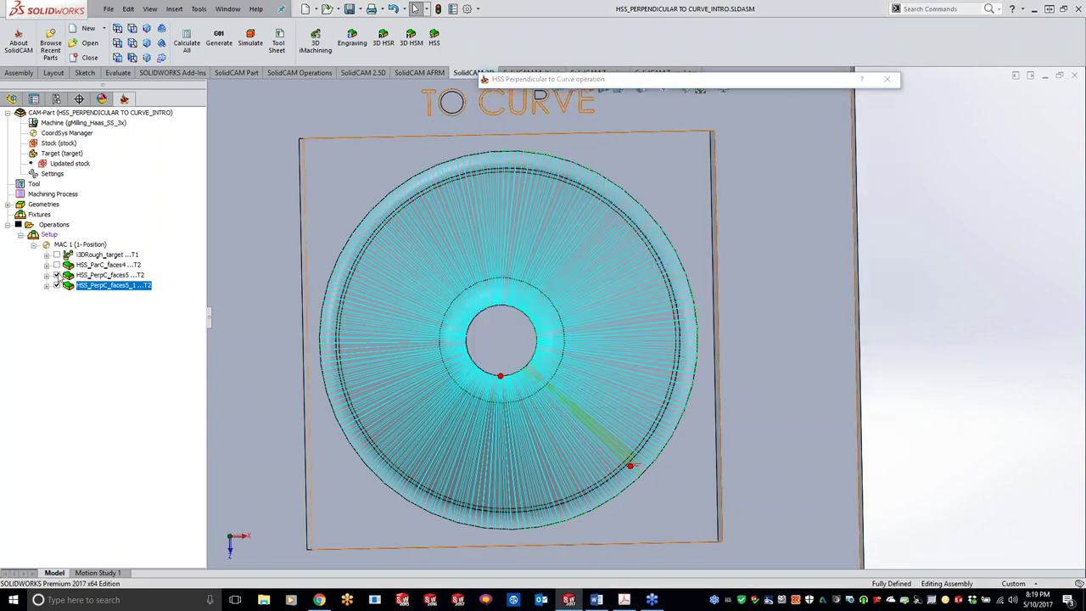
pyautogui.click(56, 275)
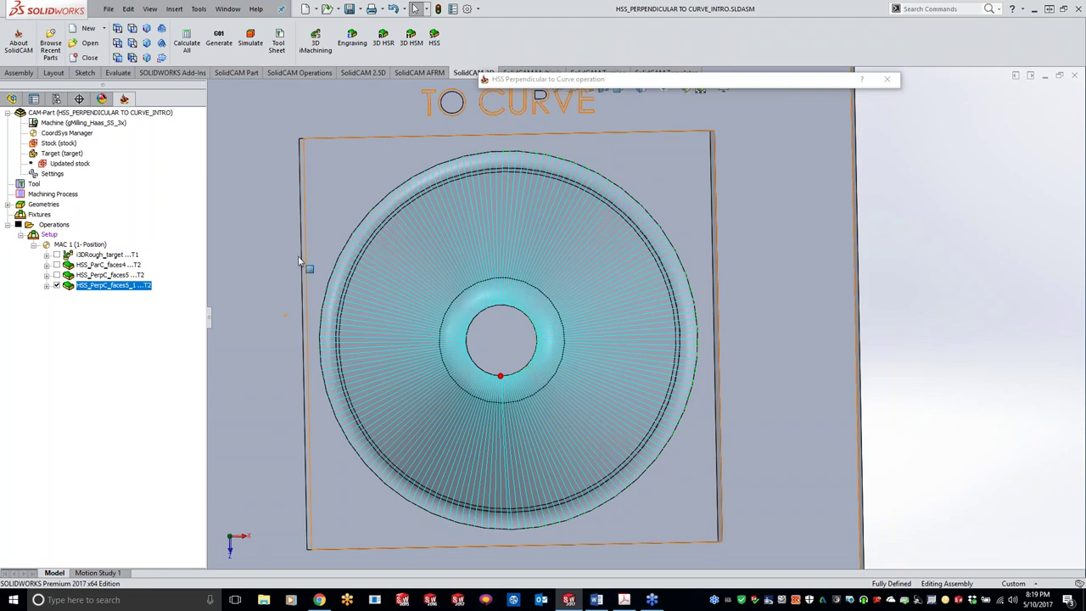
pyautogui.click(56, 286)
pyautogui.click(56, 275)
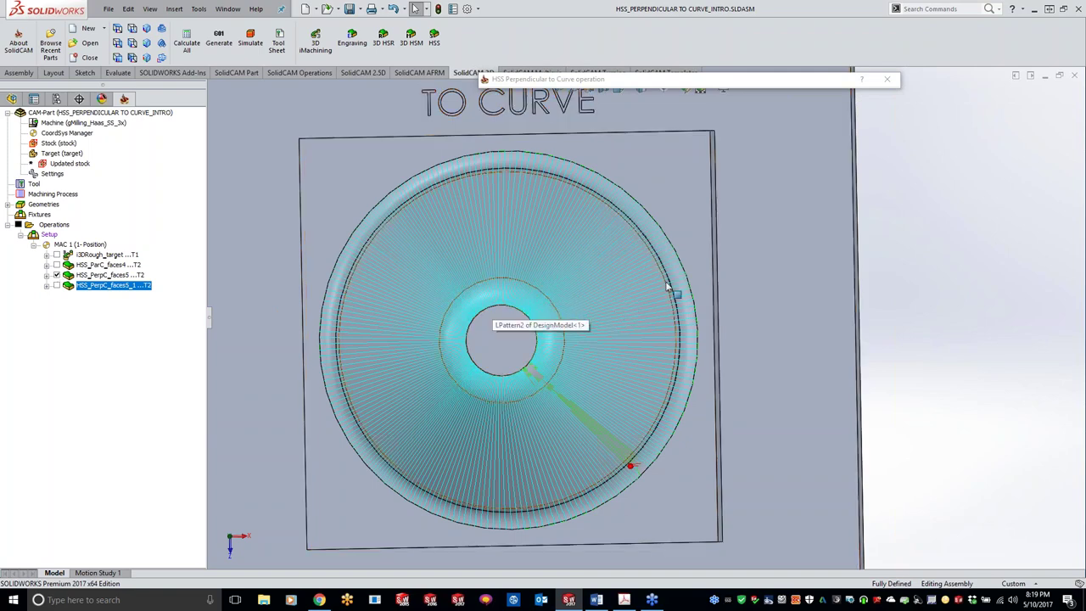
pyautogui.click(56, 286)
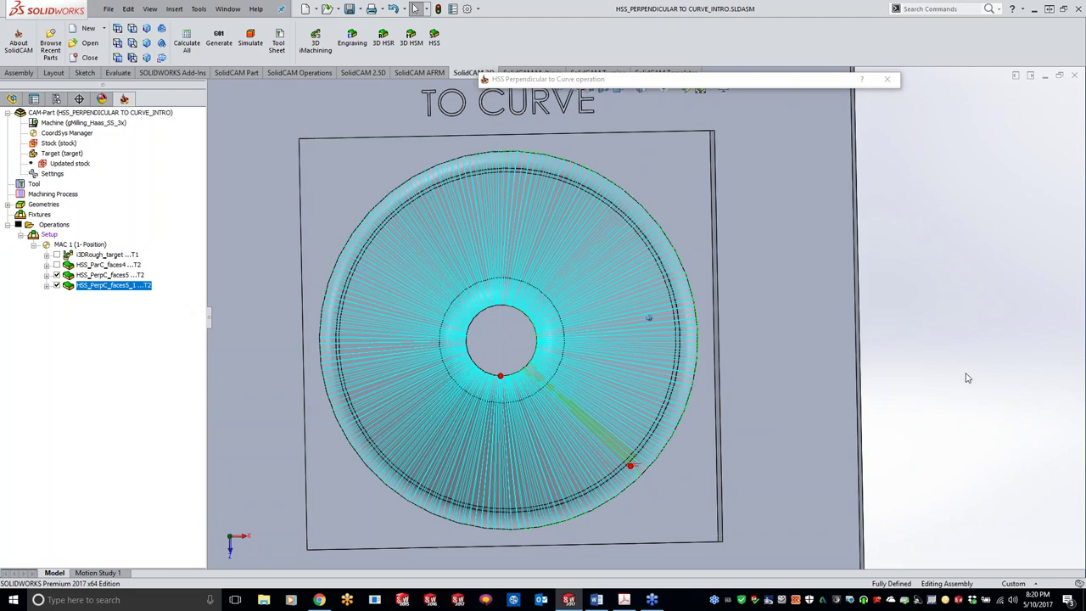
pyautogui.press('Up')
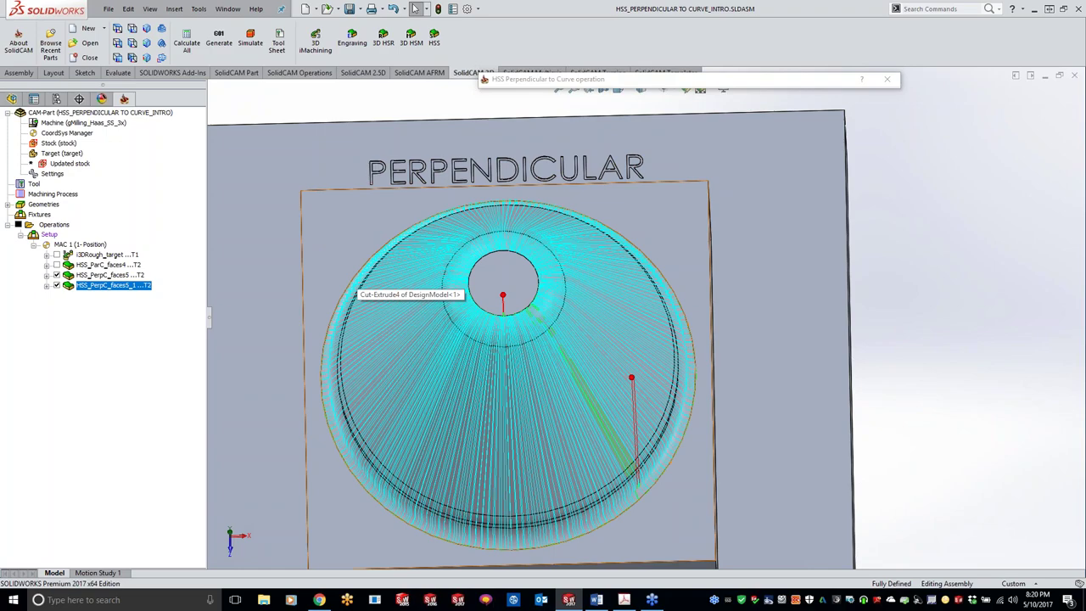
pyautogui.press('Up')
pyautogui.press('Up')
pyautogui.press('Up')
pyautogui.press('Up')
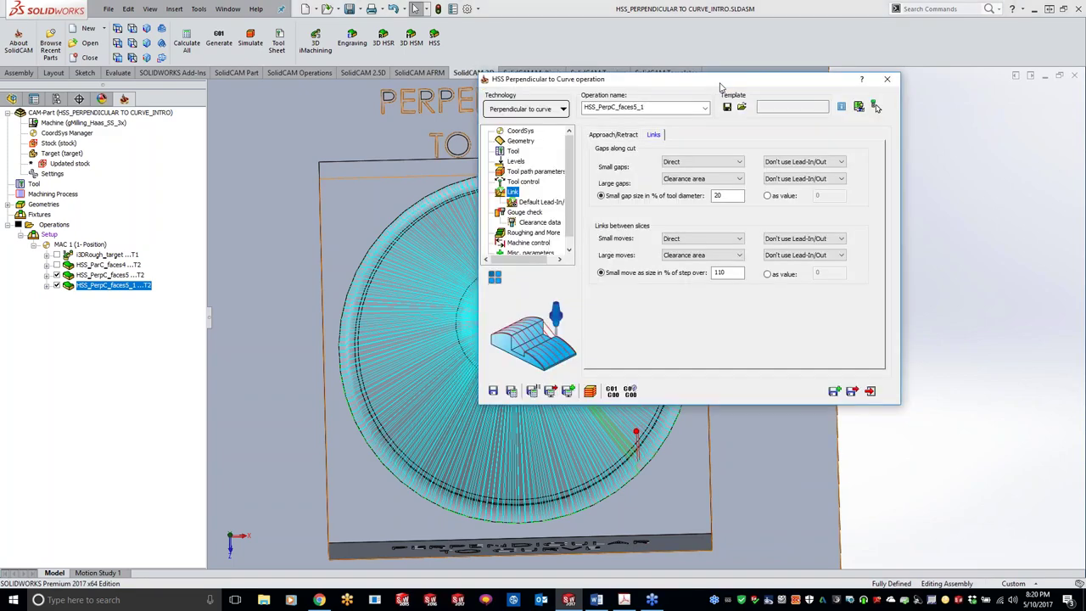
# Show only the HSS_ParC_faces4 and HSS_PerpC_faces5_1 tool paths in isometric view and close the operation
pyautogui.click(927, 477)
pyautogui.hotkey('ctrl', '7')
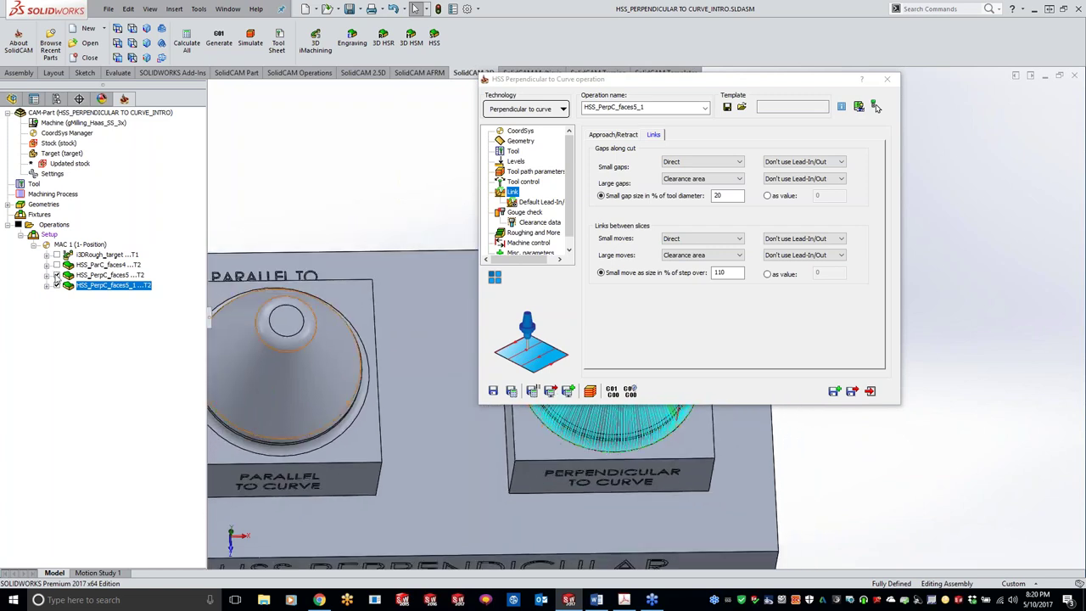
pyautogui.click(57, 274)
pyautogui.click(57, 285)
pyautogui.click(57, 265)
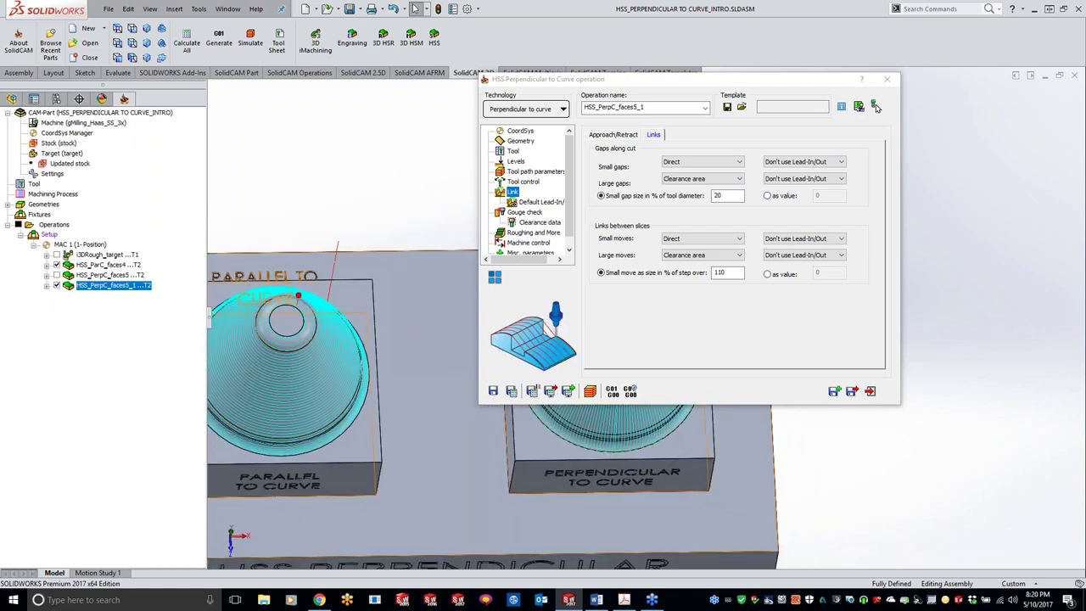
pyautogui.click(888, 79)
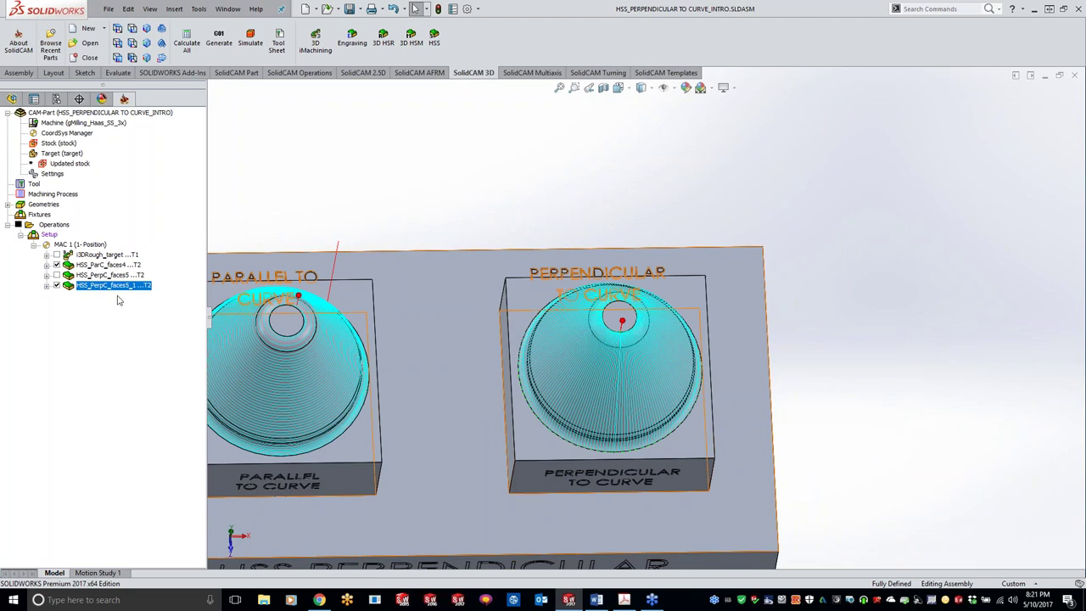
# Set the maximum step over to 0.04 in both HSS_ParC_faces4 and HSS_PerpC_faces5_1, and save and recalculate each
pyautogui.click(108, 265)
pyautogui.doubleClick(109, 265)
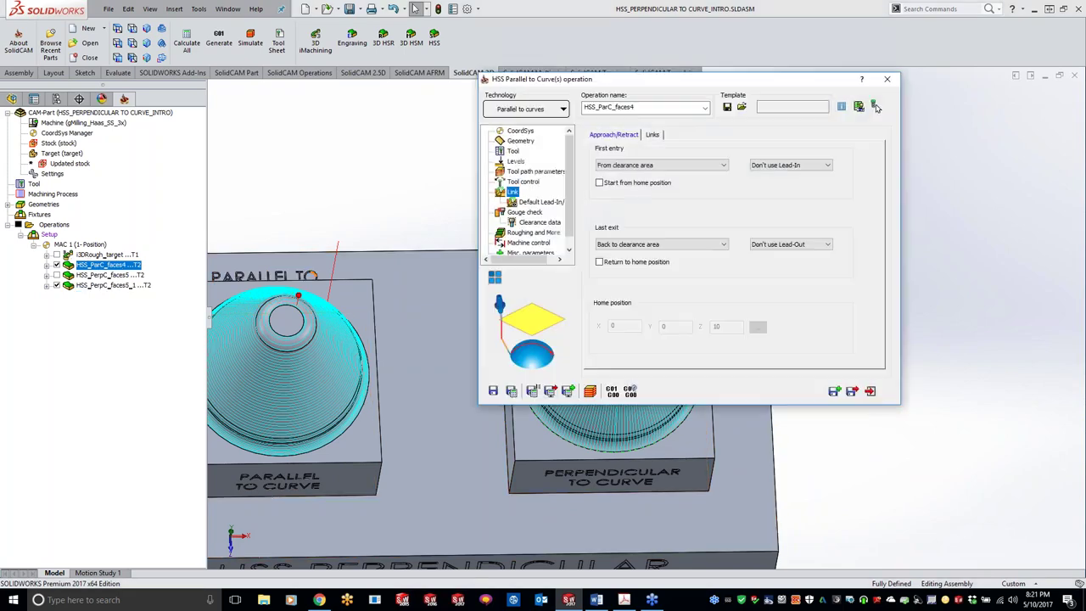
pyautogui.moveTo(703, 85); pyautogui.dragTo(686, 73)
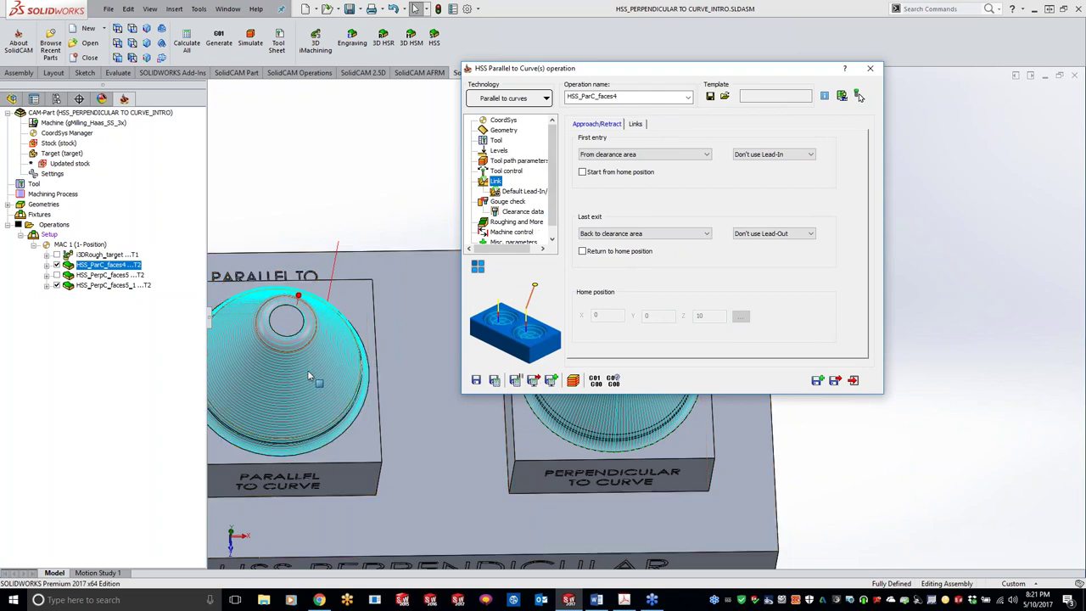
pyautogui.click(503, 161)
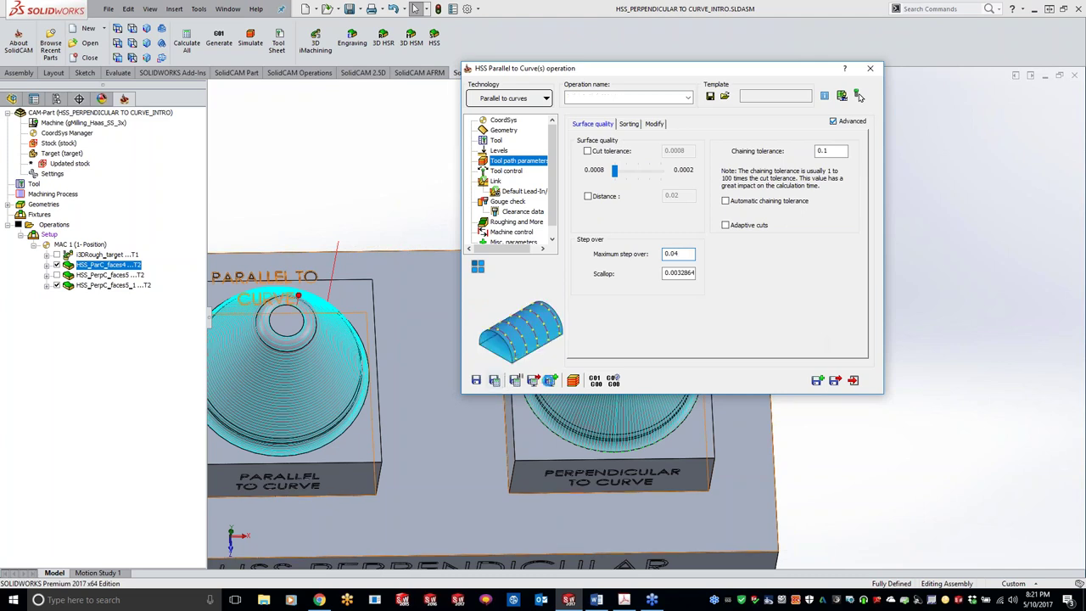
pyautogui.click(550, 380)
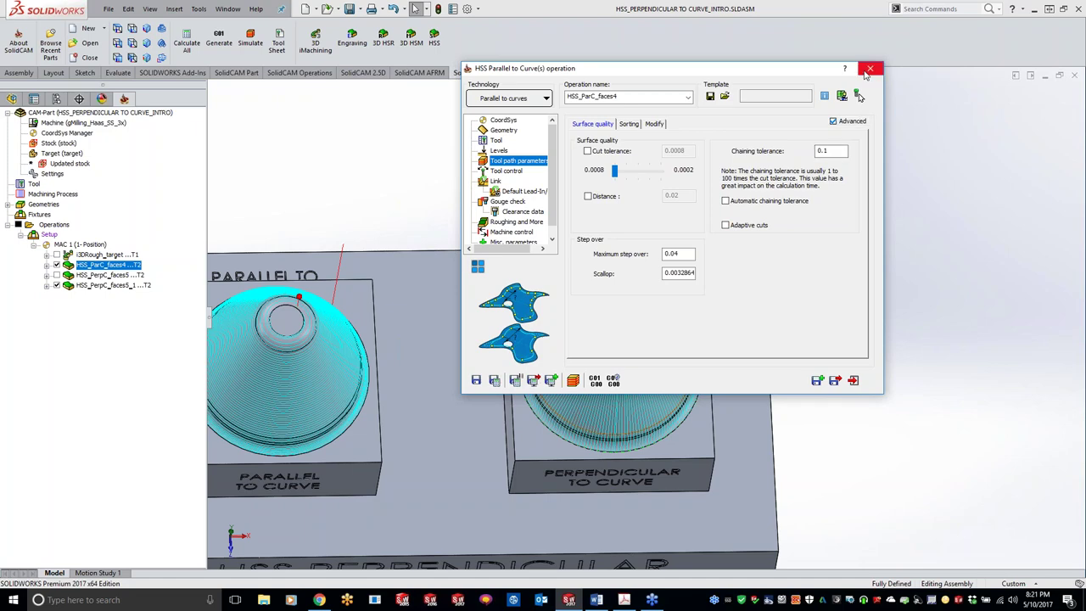
pyautogui.click(113, 285)
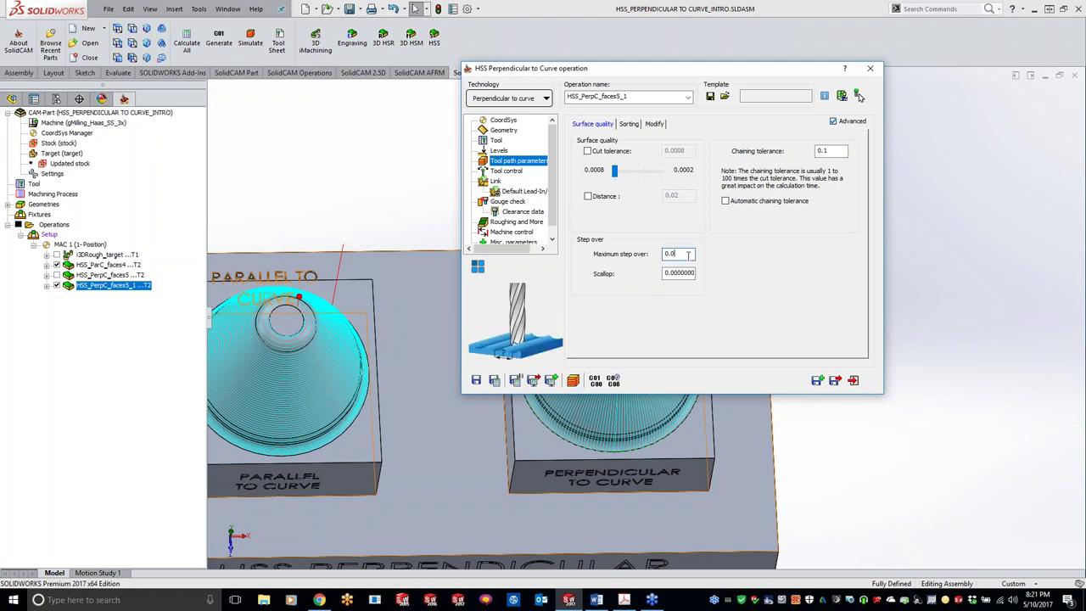
pyautogui.click(495, 381)
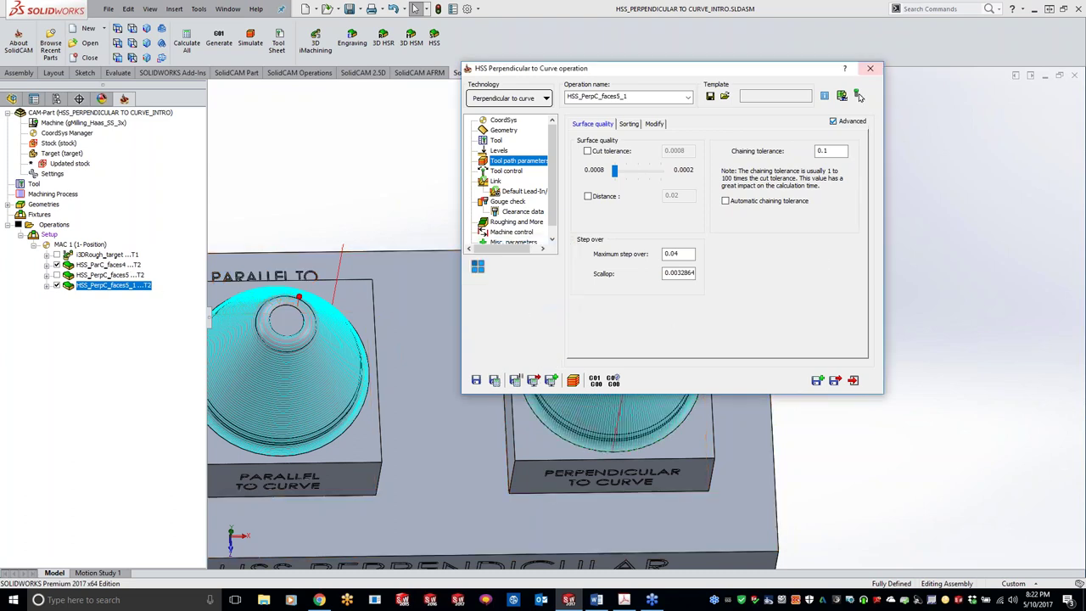
# Simulate the i3DRough_target roughing operation in SolidVerify, stopping clash monitoring for the current operation
pyautogui.doubleClick(118, 257)
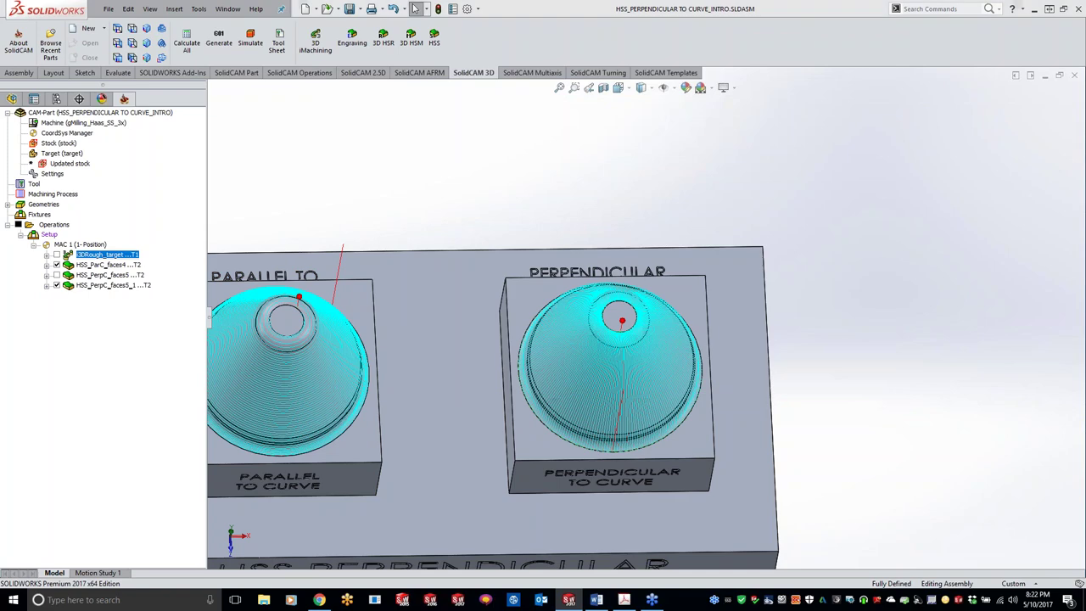
pyautogui.click(411, 414)
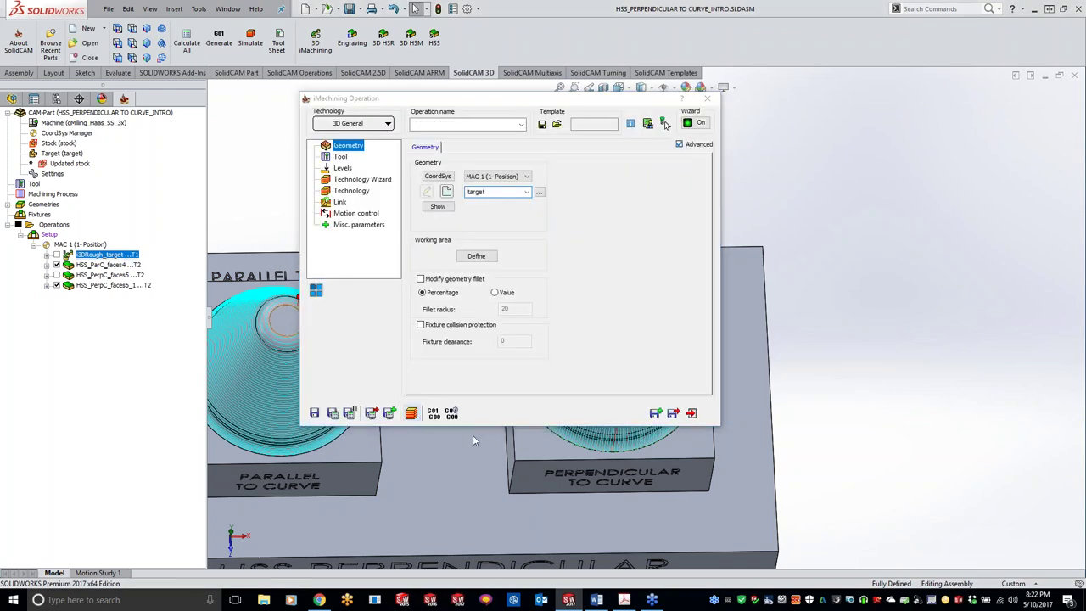
pyautogui.click(151, 347)
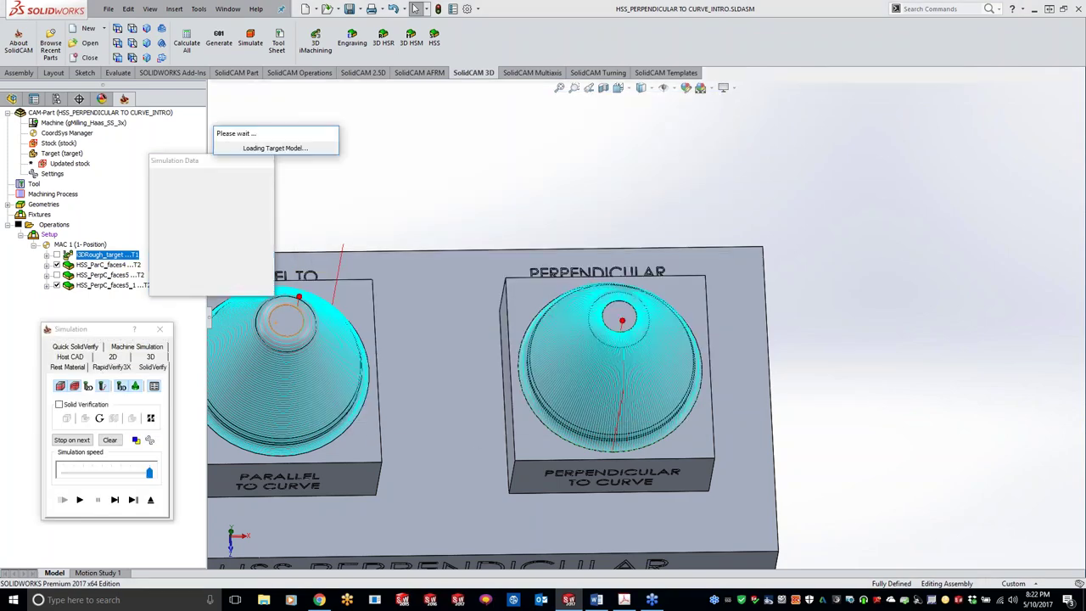
pyautogui.click(78, 500)
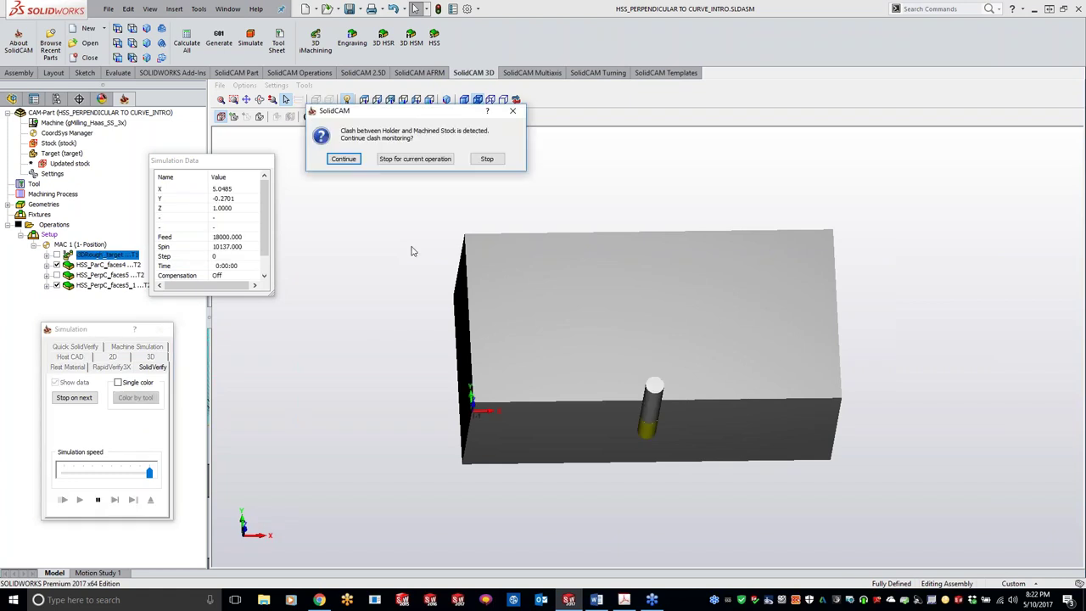
pyautogui.click(412, 158)
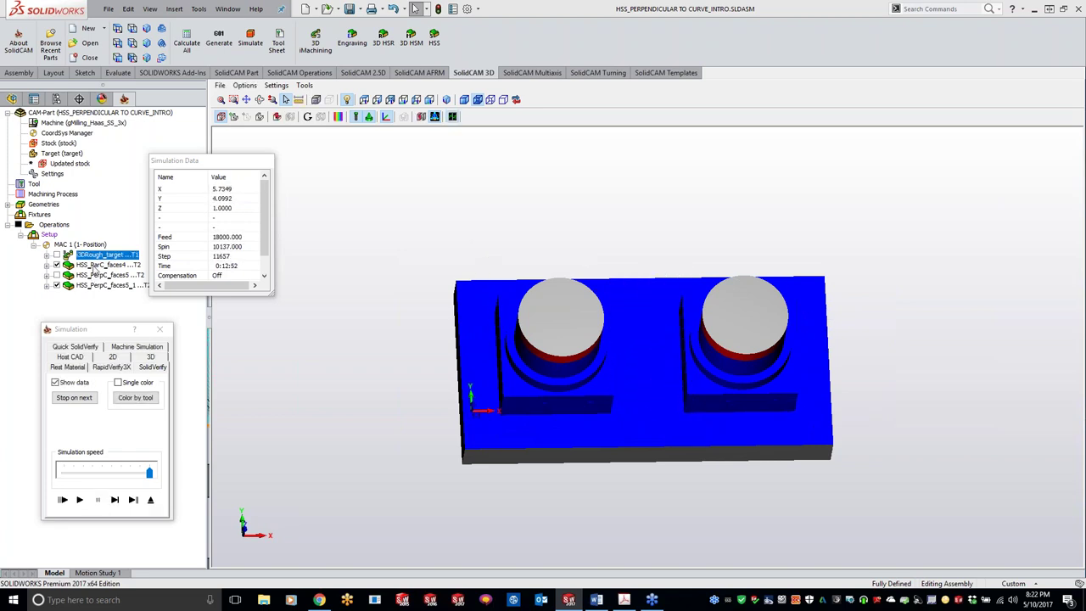
# Simulate the HSS_ParC_faces4 operation in SolidVerify, and close the simulation and the iMachining operation
pyautogui.click(94, 265)
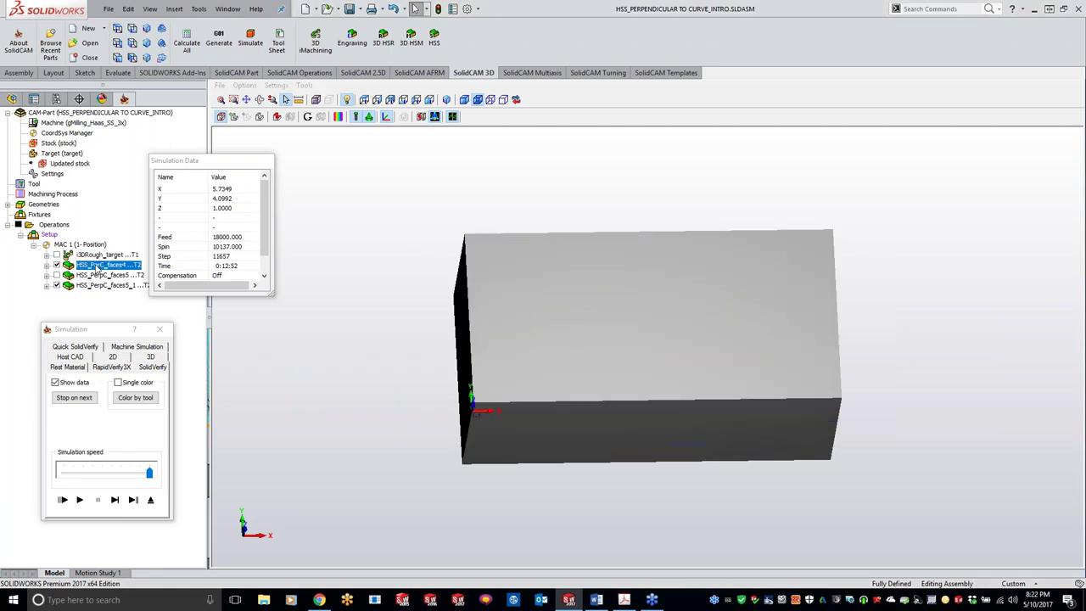
pyautogui.click(79, 500)
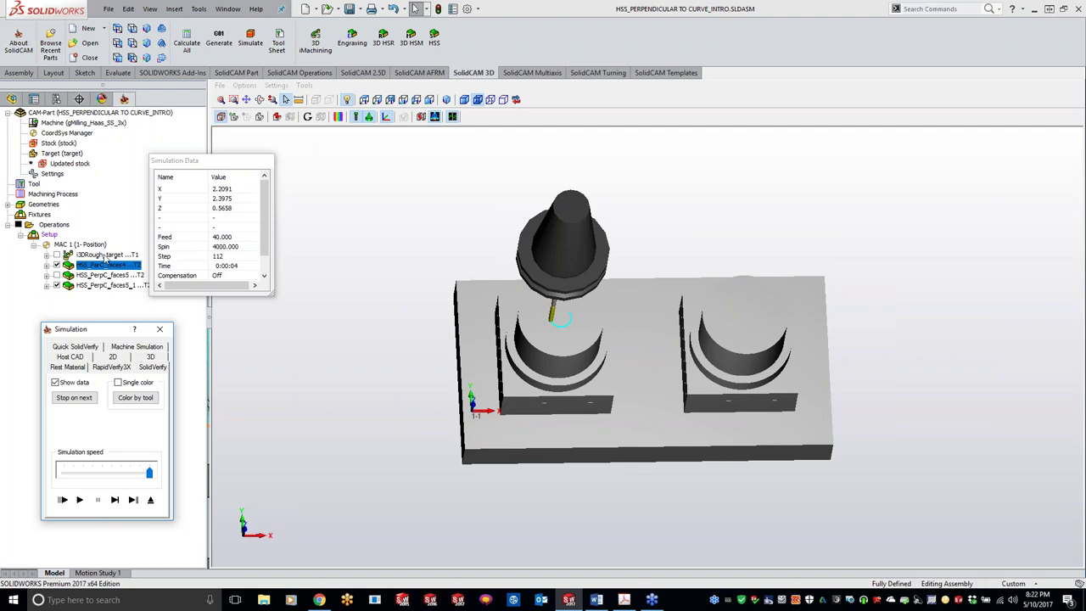
pyautogui.click(157, 329)
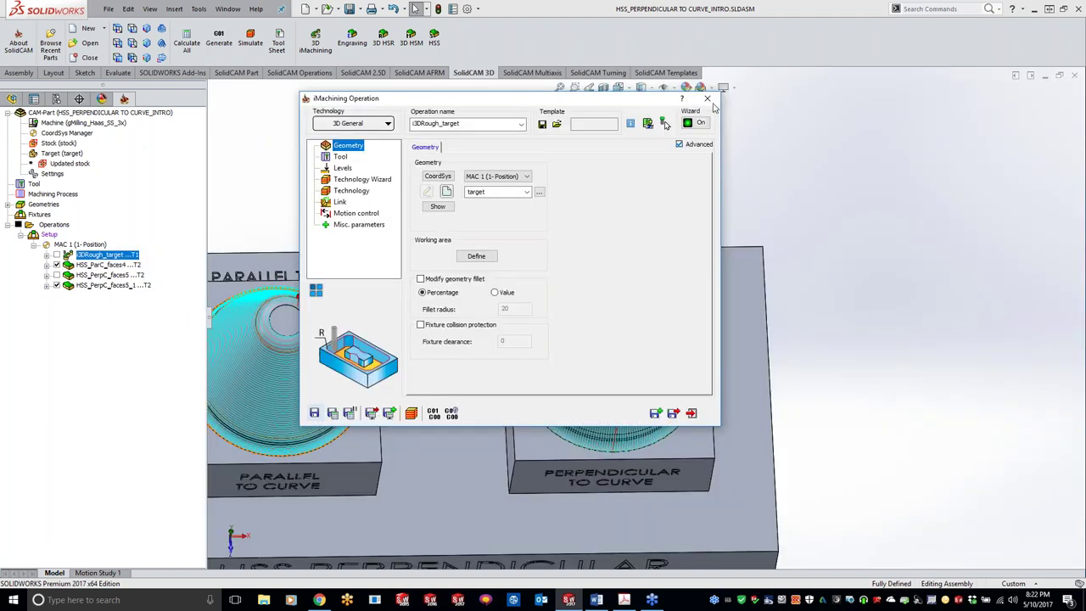
pyautogui.click(708, 100)
pyautogui.rightClick(101, 277)
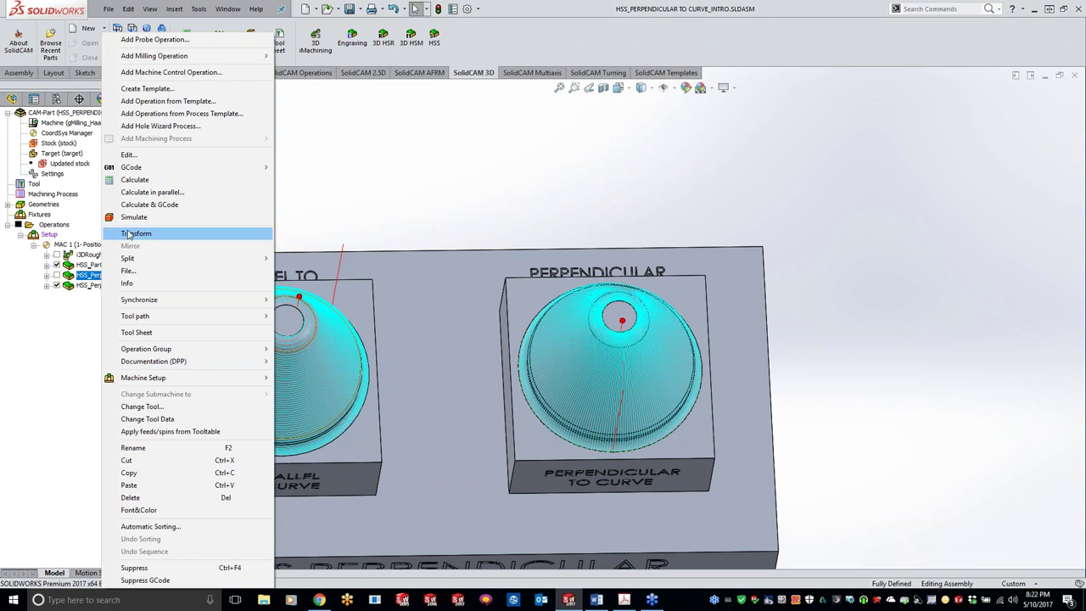
pyautogui.click(41, 415)
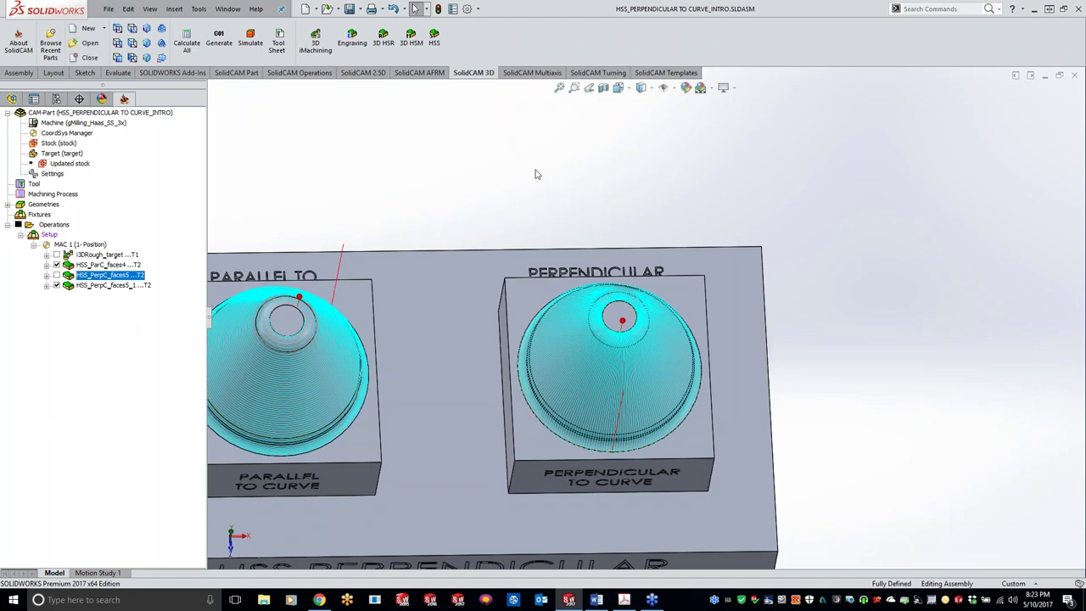
# Close the current CAM-Part and open the recent CAM-Part HSS_PERPENDICULAR TO CURVE_DEMO1
pyautogui.scroll(5, 476, 238)
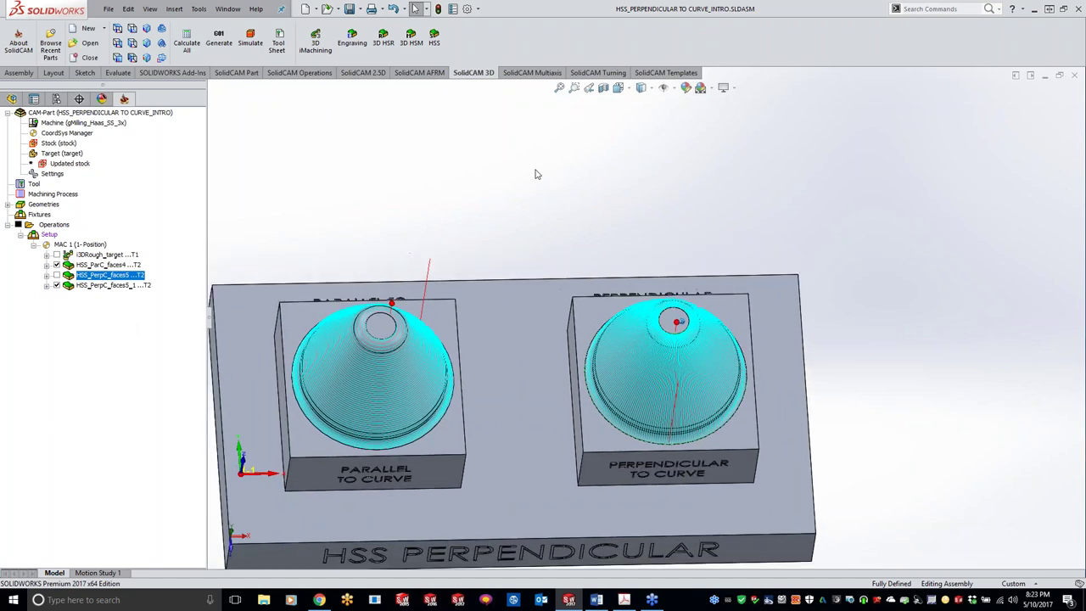
pyautogui.rightClick(132, 113)
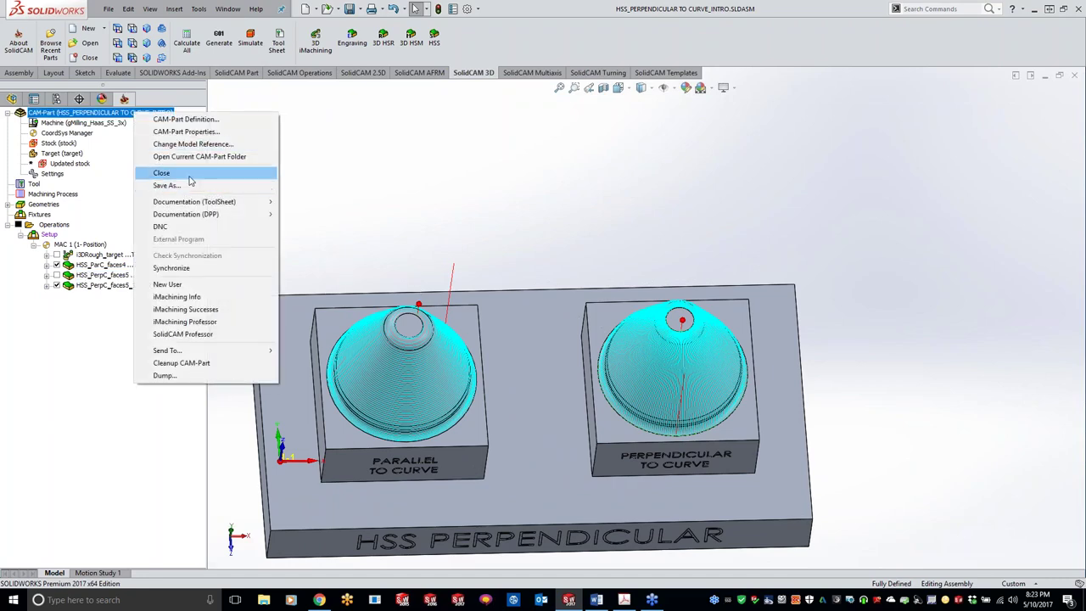
pyautogui.click(160, 170)
pyautogui.click(153, 8)
pyautogui.moveTo(173, 54)
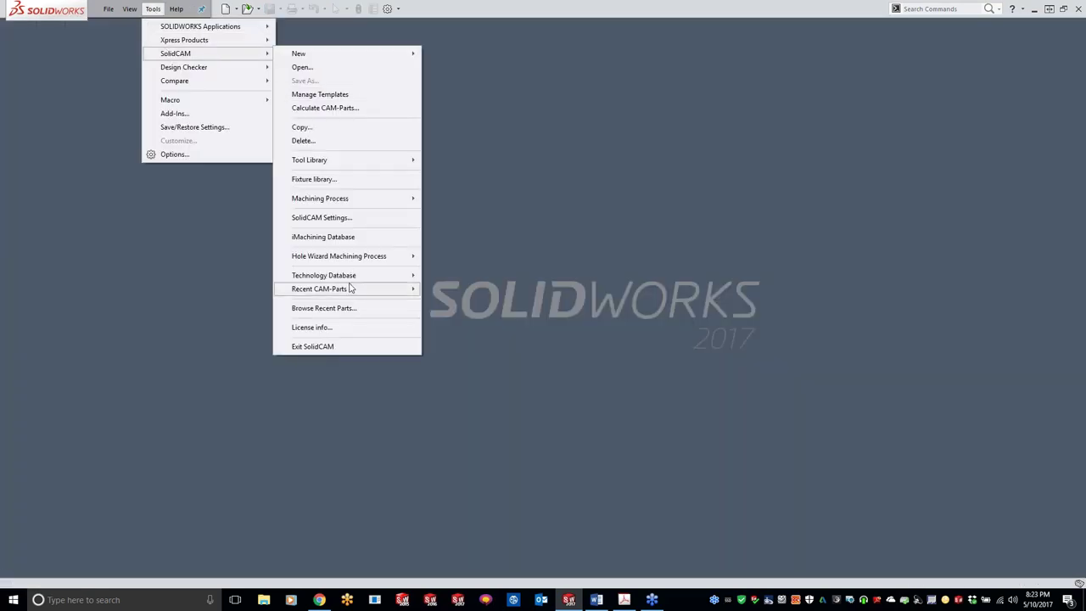
pyautogui.moveTo(350, 289)
pyautogui.click(500, 305)
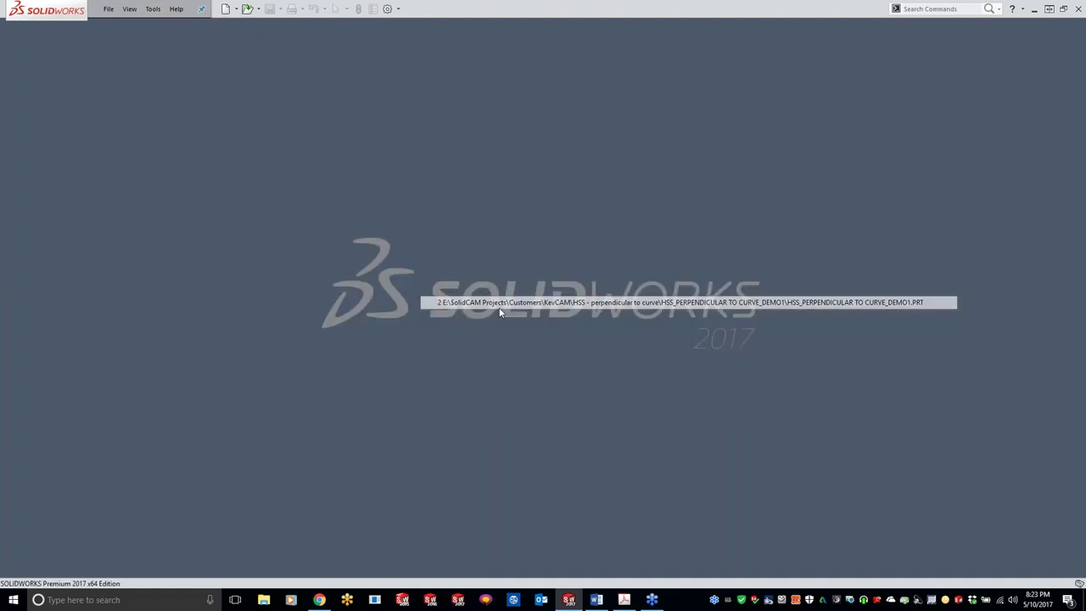
pyautogui.click(651, 148)
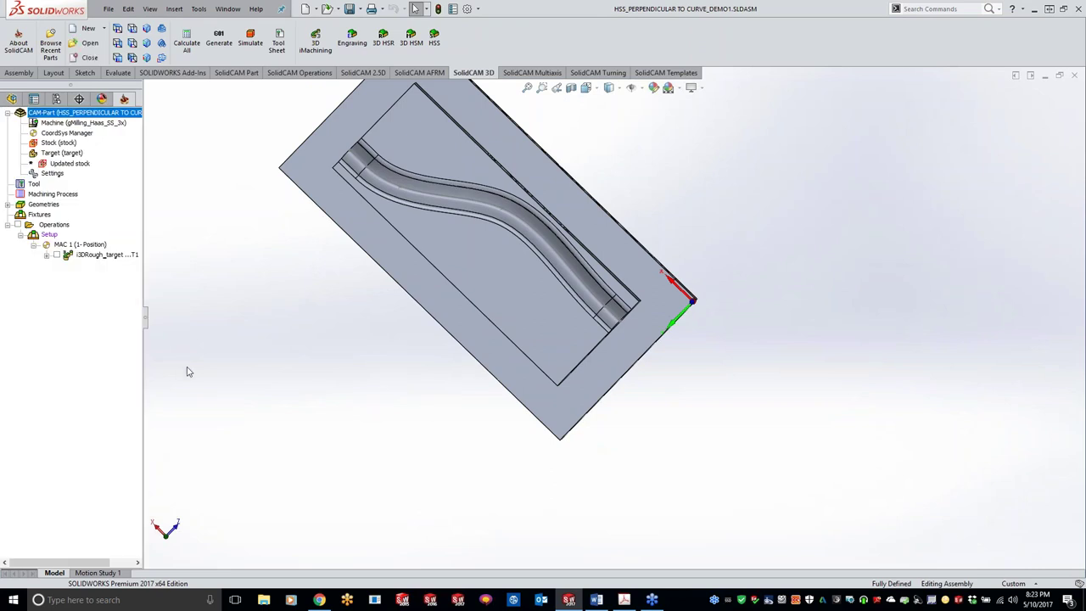
# Add an HSS milling operation after i3DRough_target and set its technology to Parallel to Curve(s)
pyautogui.hotkey('ctrl', '7')
pyautogui.hotkey('ctrl', '1')
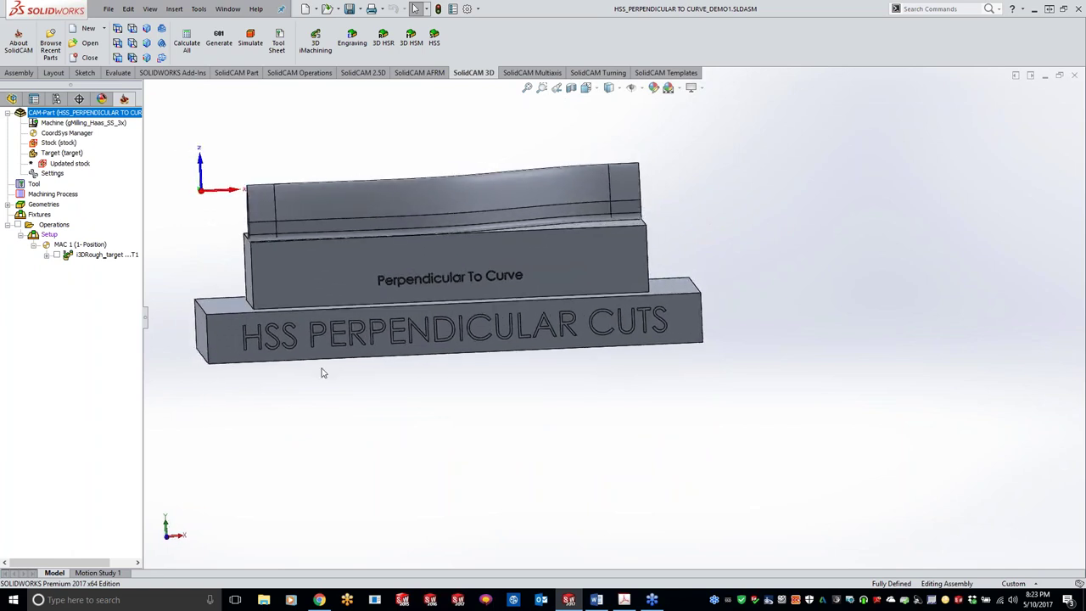
pyautogui.hotkey('ctrl', '7')
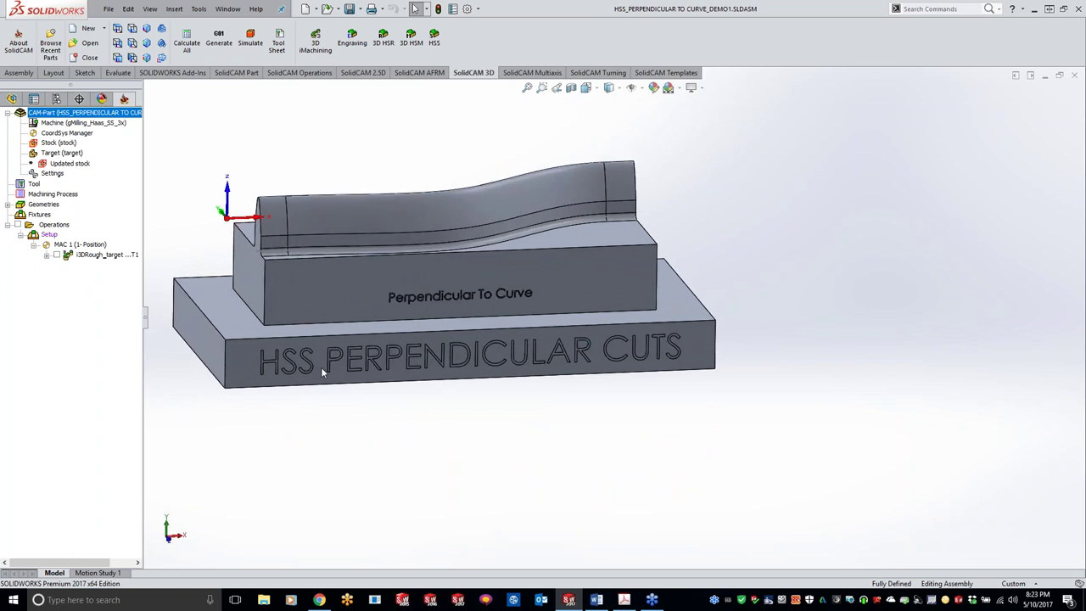
pyautogui.press('Up')
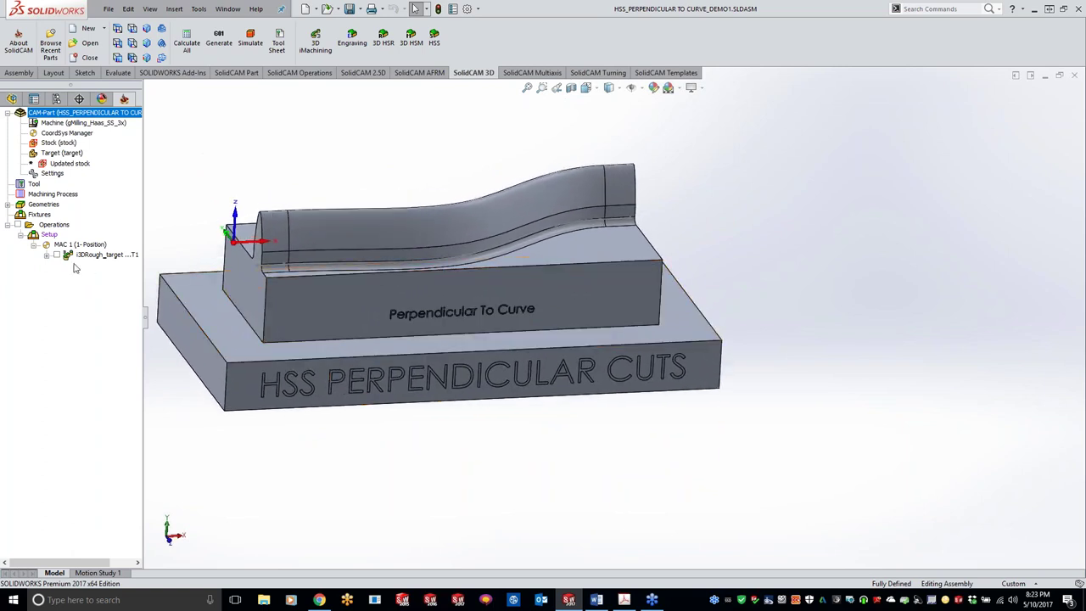
pyautogui.rightClick(102, 256)
pyautogui.moveTo(174, 56)
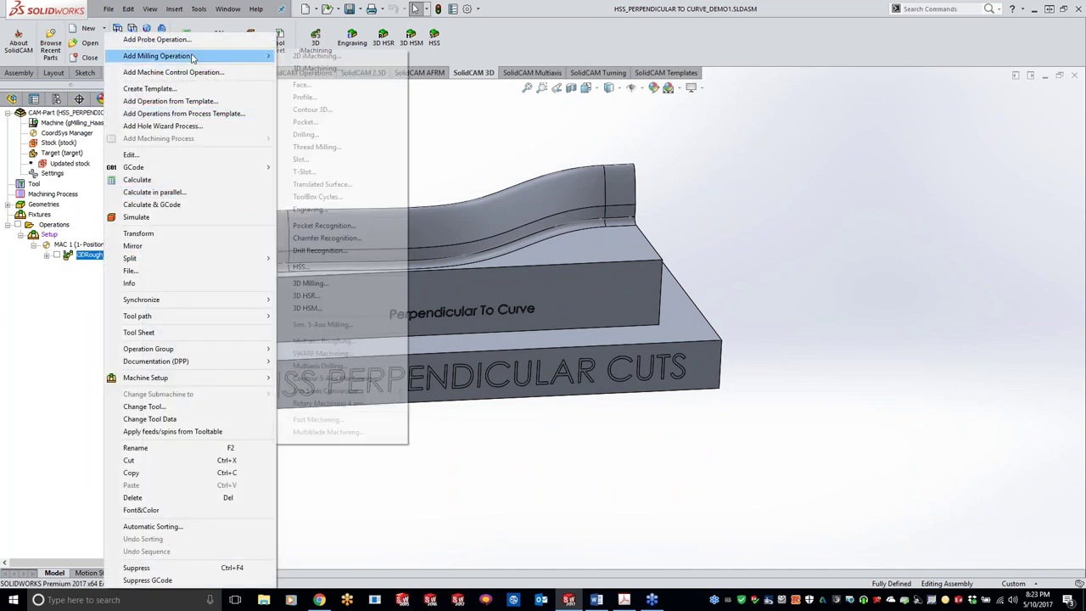
pyautogui.click(304, 266)
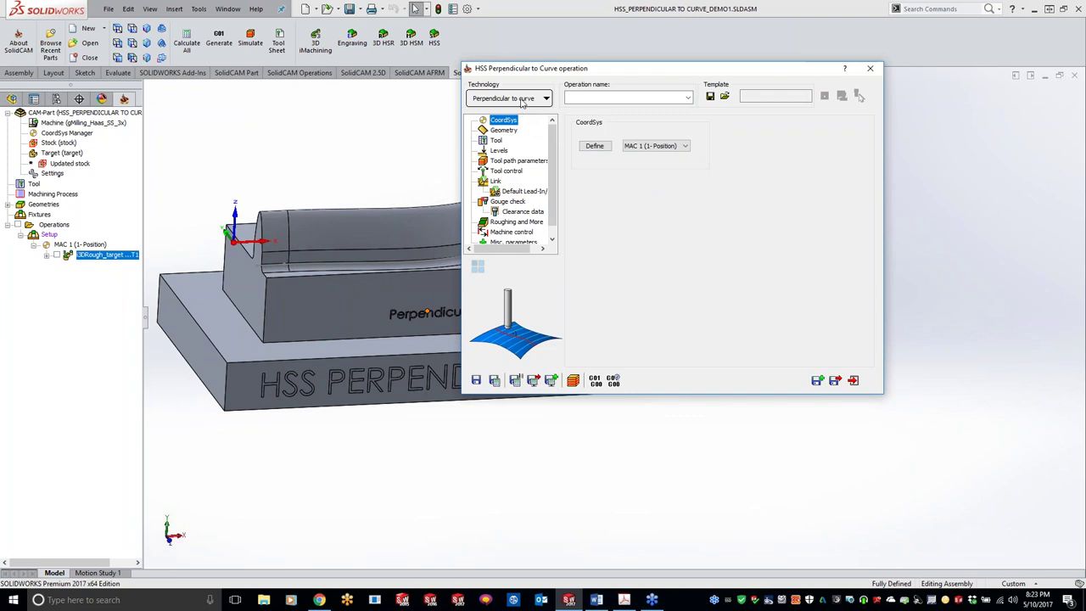
pyautogui.click(523, 99)
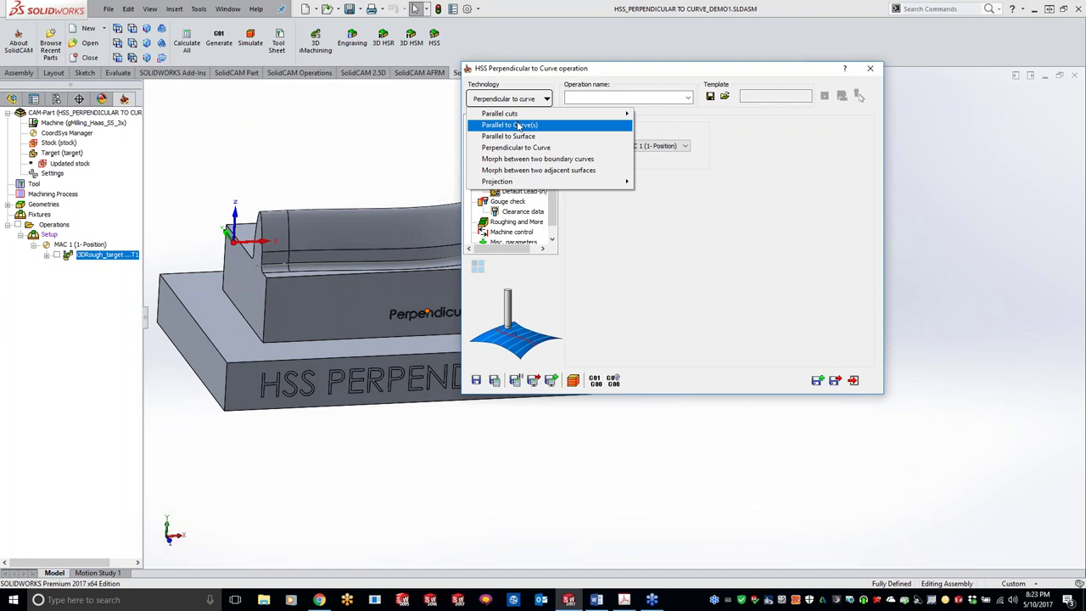
pyautogui.click(519, 126)
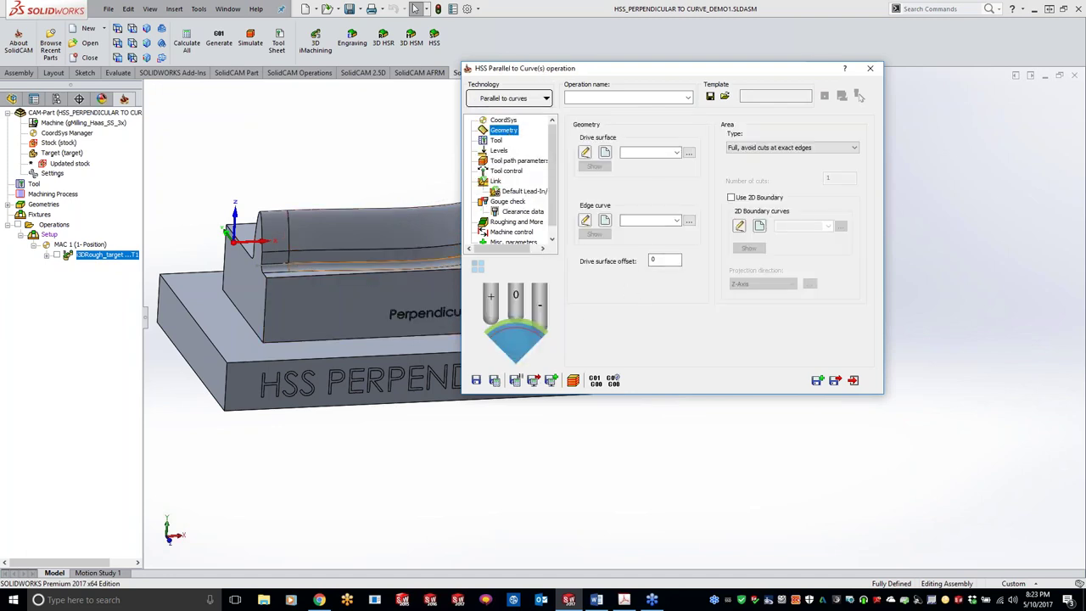
# Start a new drive surface geometry and select the nine faces covering the ridge's top and the side facing the Perpendicular To Curve lettering
pyautogui.click(606, 153)
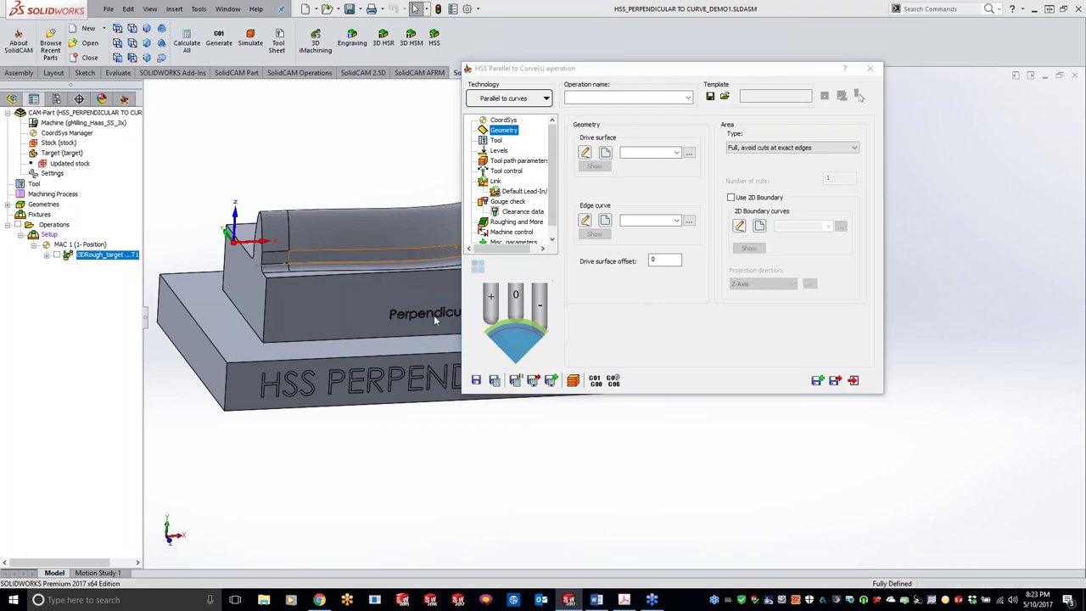
pyautogui.scroll(-5, 296, 292)
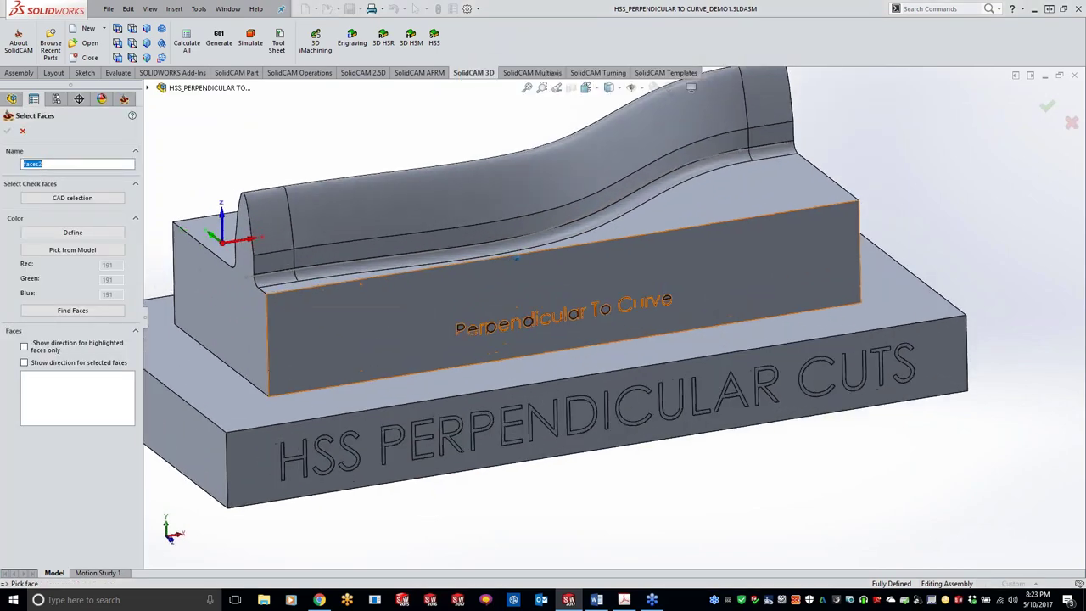
pyautogui.click(283, 252)
pyautogui.click(285, 209)
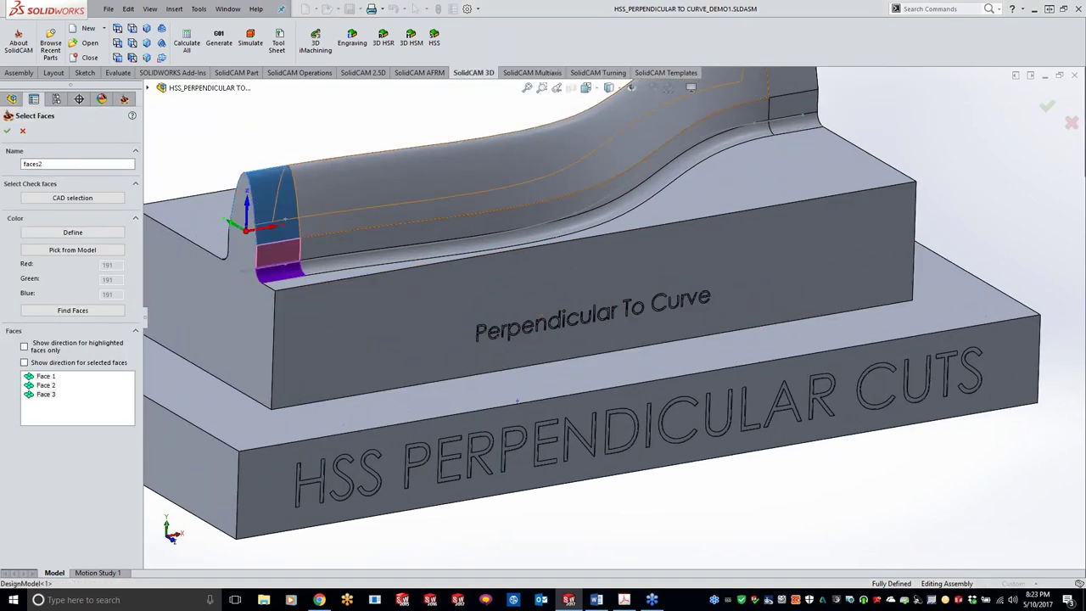
pyautogui.click(338, 221)
pyautogui.click(347, 250)
pyautogui.click(352, 264)
pyautogui.moveTo(806, 197); pyautogui.dragTo(730, 187, button='middle')
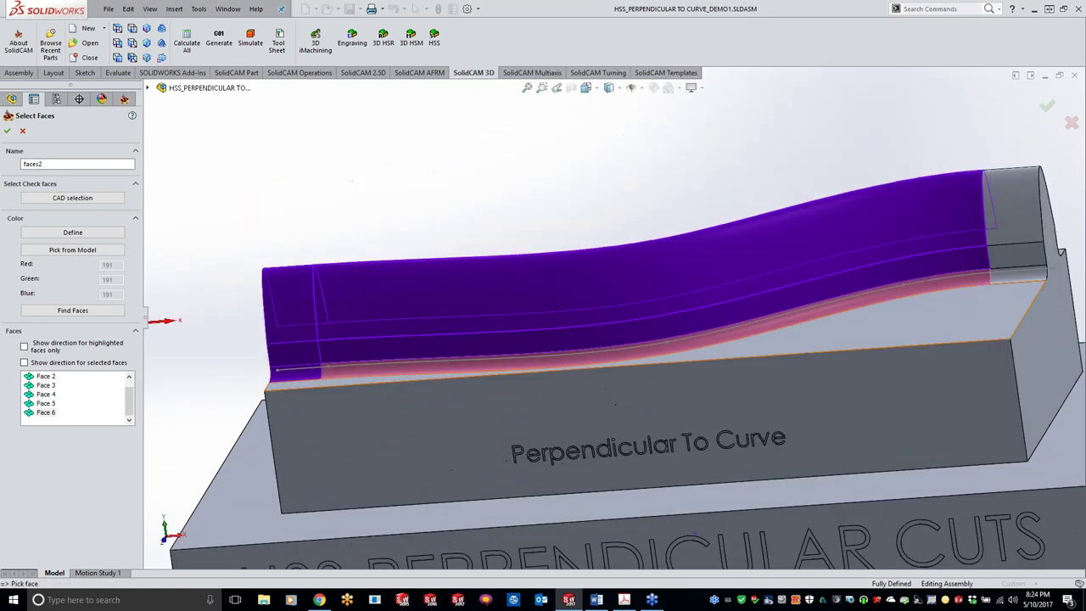
pyautogui.click(1032, 276)
pyautogui.click(1025, 245)
pyautogui.click(1005, 221)
# Add the six wall and fillet faces on the ridge's opposite side and accept the drive surface geometry faces2
pyautogui.moveTo(1005, 221); pyautogui.dragTo(594, 289, button='middle')
pyautogui.moveTo(431, 347); pyautogui.dragTo(327, 457, button='middle')
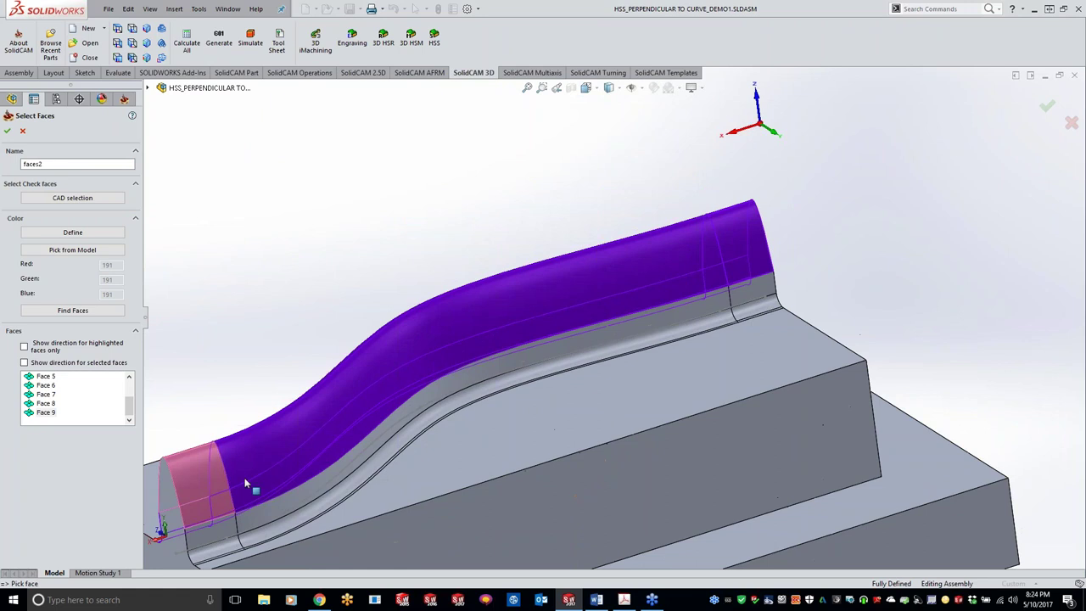
pyautogui.click(223, 533)
pyautogui.click(228, 549)
pyautogui.click(262, 535)
pyautogui.click(313, 502)
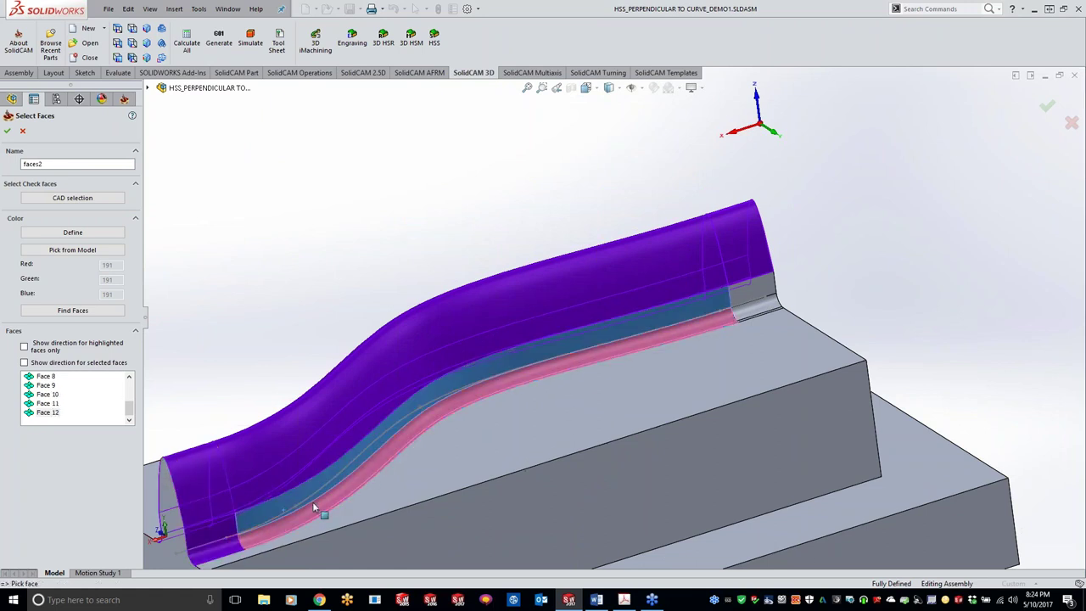
pyautogui.click(766, 289)
pyautogui.click(762, 308)
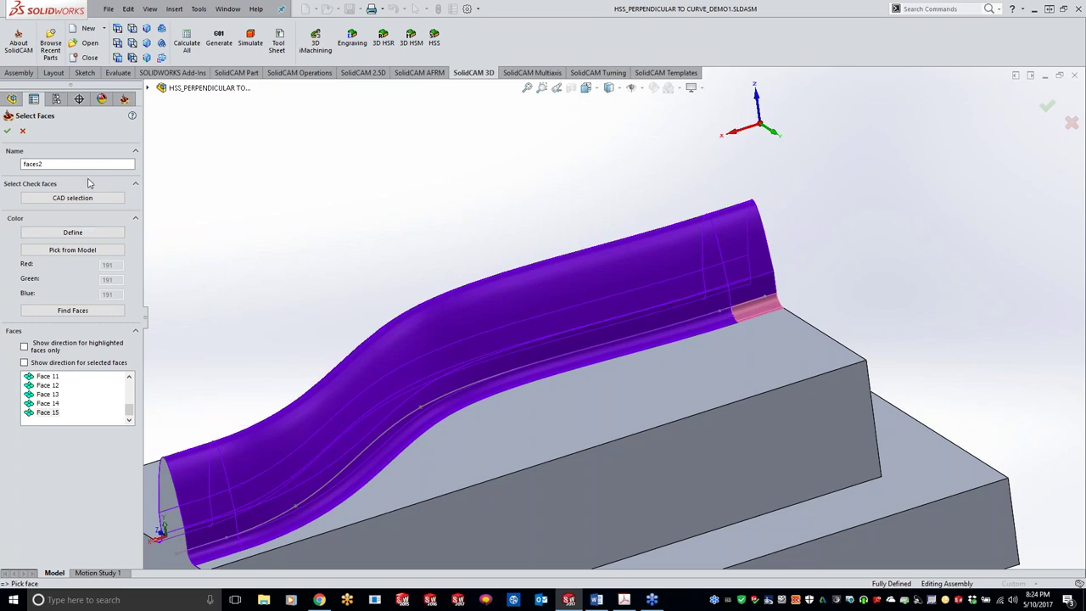
pyautogui.click(7, 131)
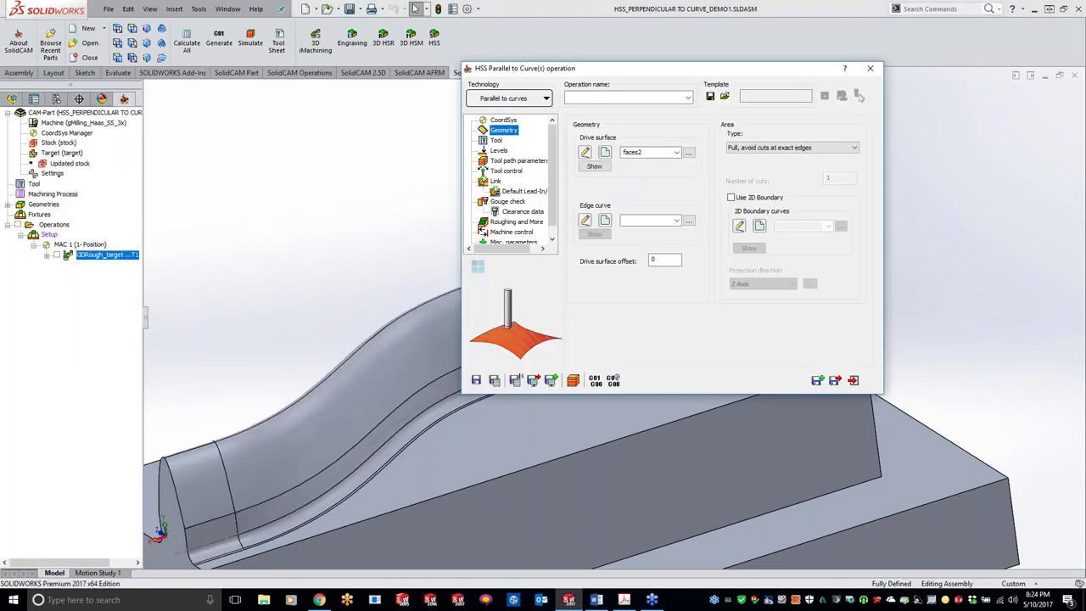
# Define the edge curve contour2 by chaining the ridge's lower fillet edge on the lettered side along its full length
pyautogui.click(605, 220)
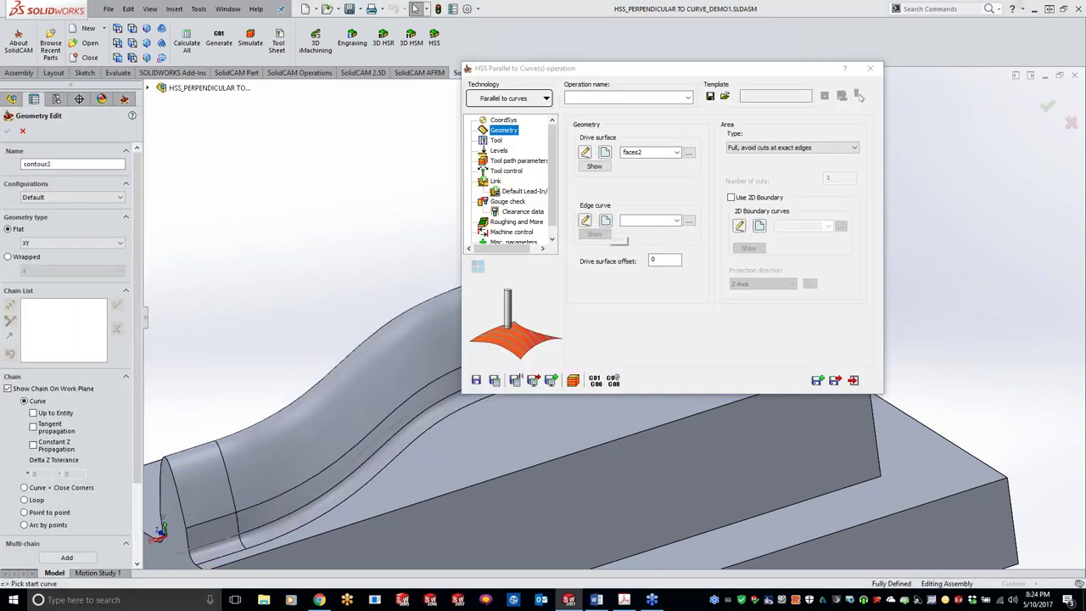
pyautogui.scroll(5, 252, 221)
pyautogui.moveTo(255, 221); pyautogui.dragTo(272, 305, button='middle')
pyautogui.scroll(-4, 395, 268)
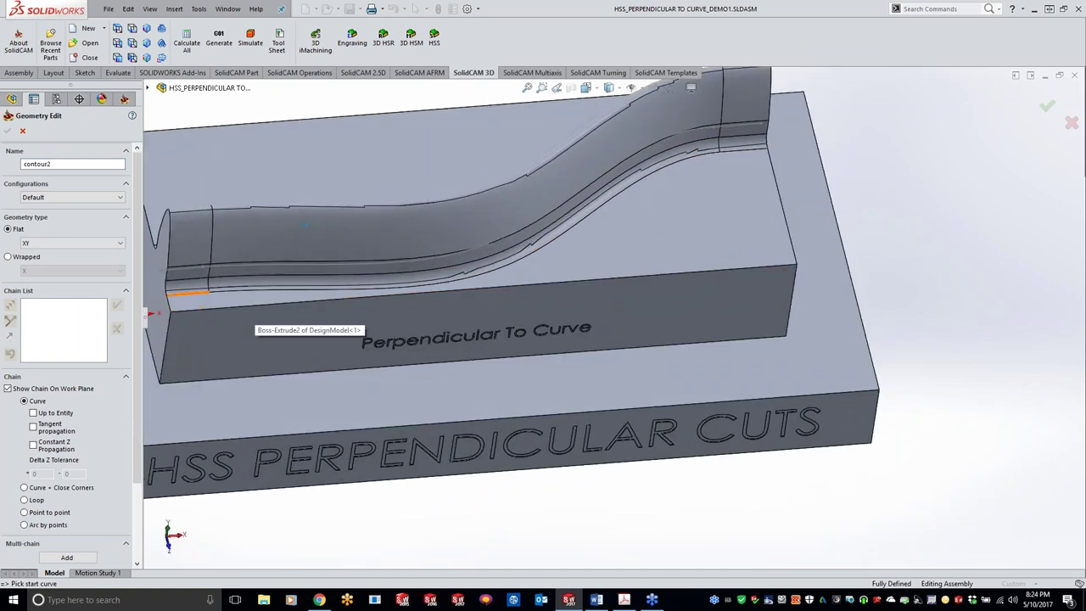
pyautogui.click(188, 293)
pyautogui.click(10, 306)
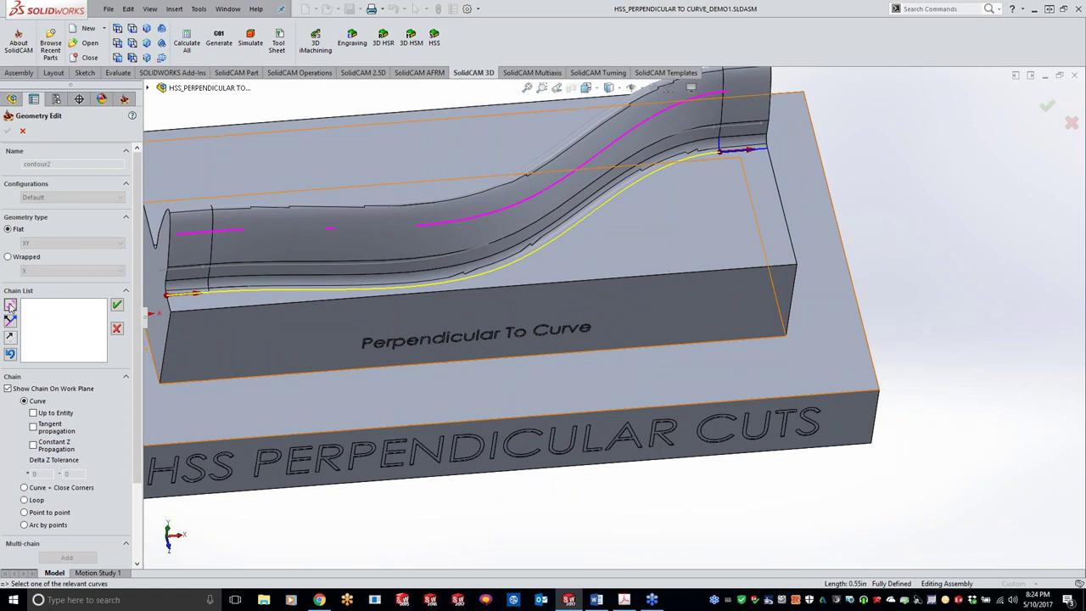
pyautogui.click(117, 305)
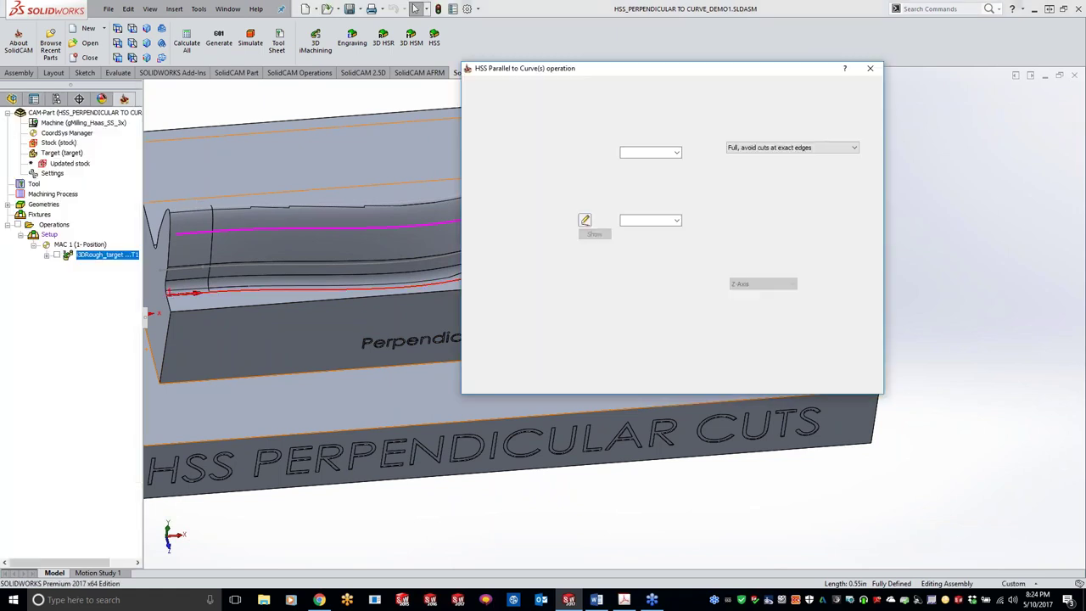
# Assign tool 2, the 0.125 inch ball nose mill, to the operation, then save and calculate it
pyautogui.click(497, 140)
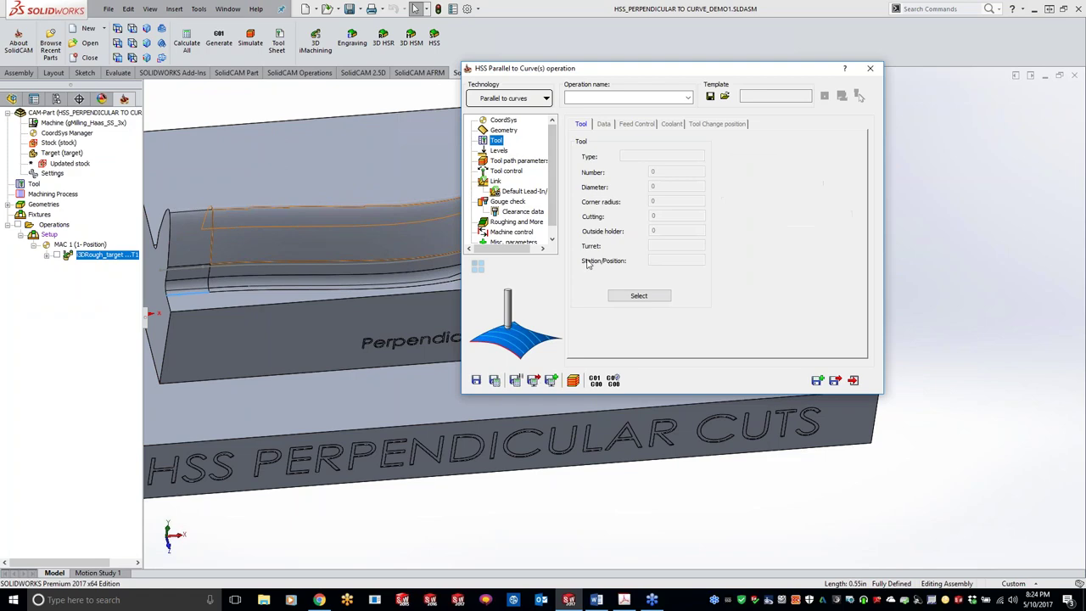
pyautogui.click(622, 296)
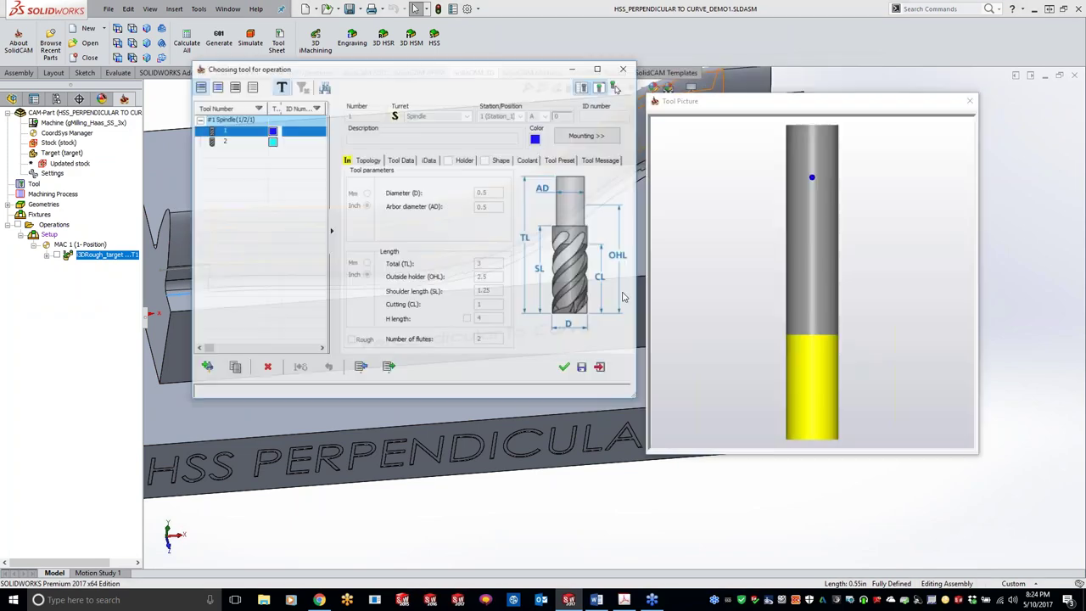
pyautogui.doubleClick(246, 140)
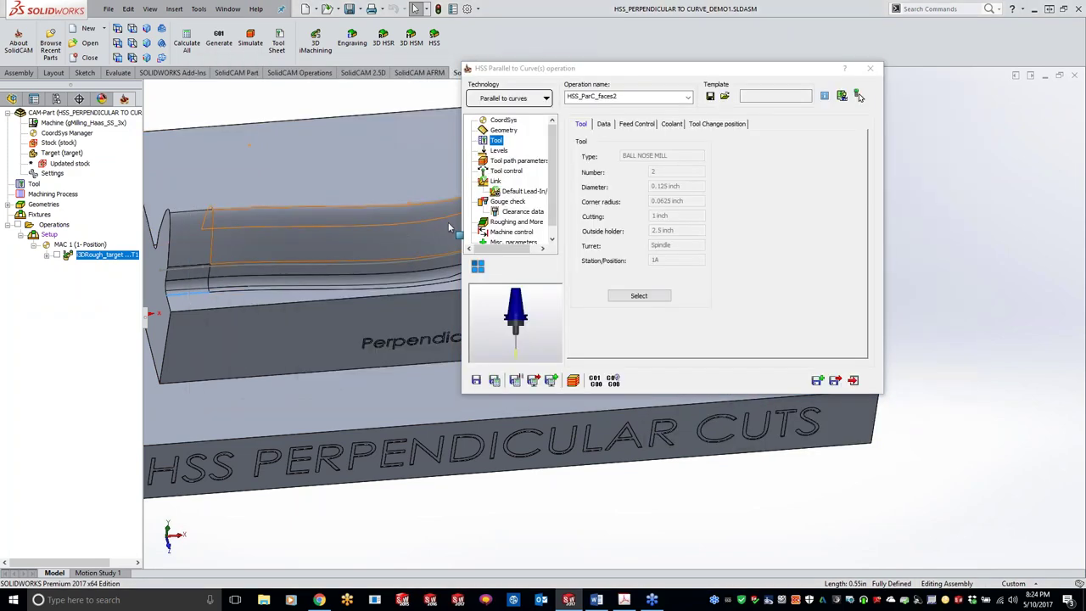
pyautogui.click(512, 161)
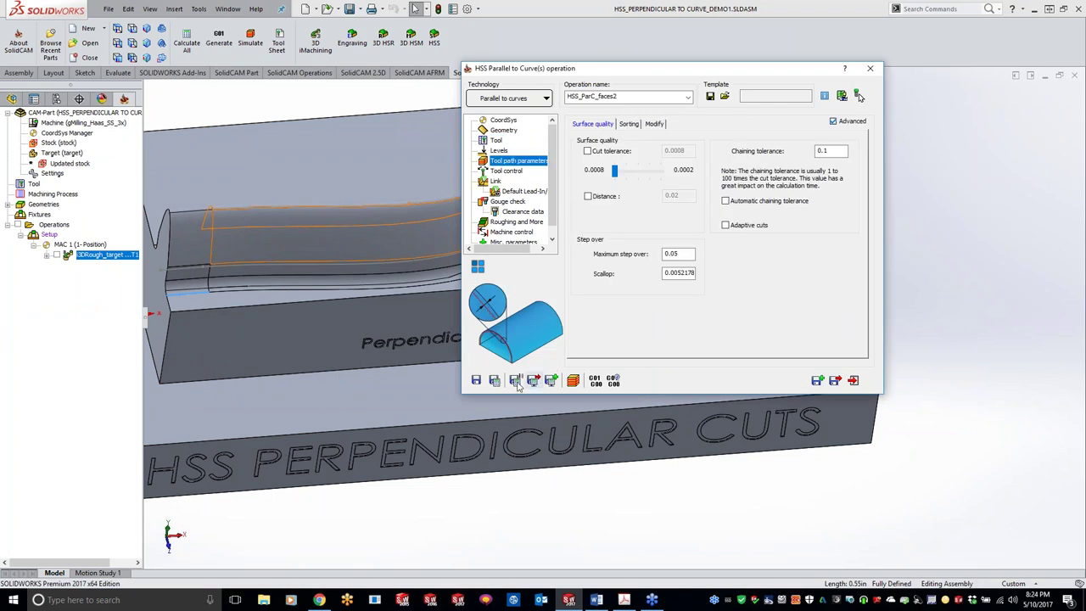
pyautogui.click(574, 381)
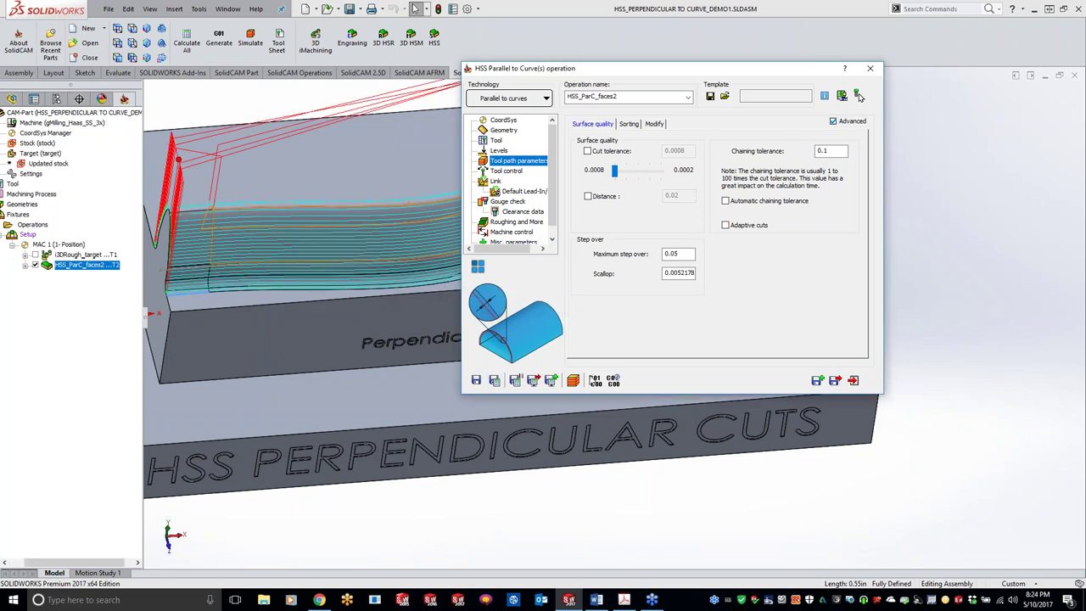
# Examine the HSS_ParC_faces2 tool path along the ridge, especially its cuts and links at the start end
pyautogui.moveTo(735, 70); pyautogui.dragTo(825, 296)
pyautogui.doubleClick(785, 295)
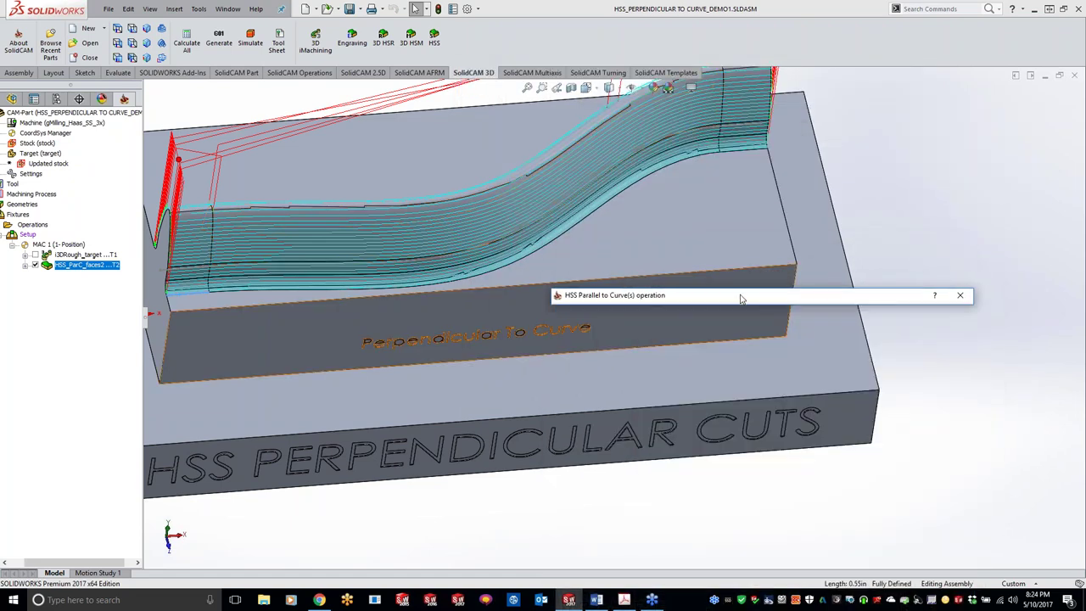
pyautogui.moveTo(619, 335); pyautogui.dragTo(646, 253, button='middle')
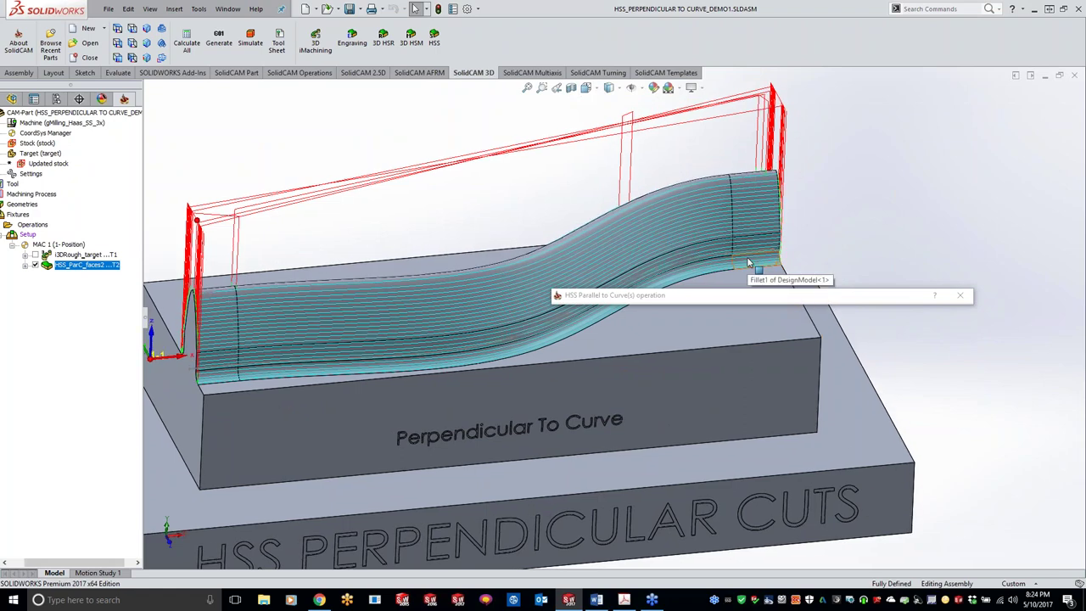
pyautogui.moveTo(743, 259); pyautogui.dragTo(681, 291, button='middle')
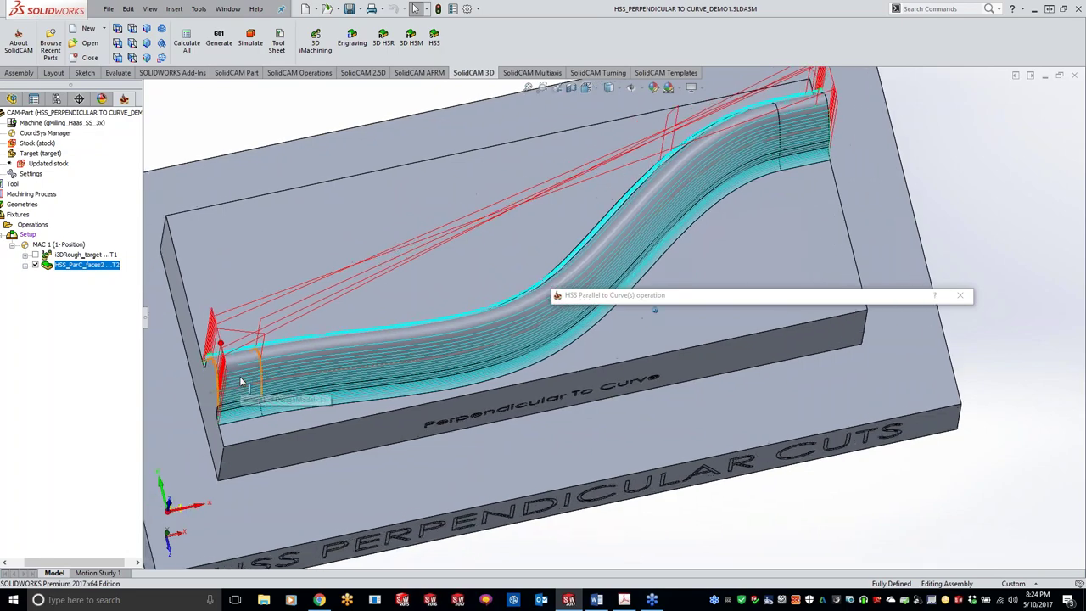
pyautogui.scroll(-6, 292, 335)
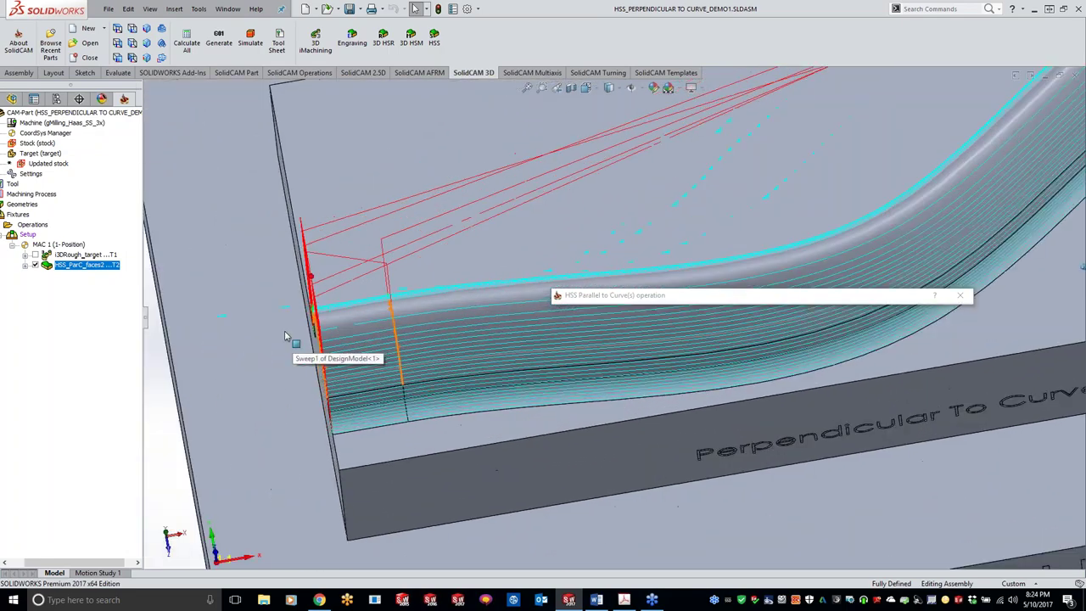
pyautogui.scroll(-2, 331, 322)
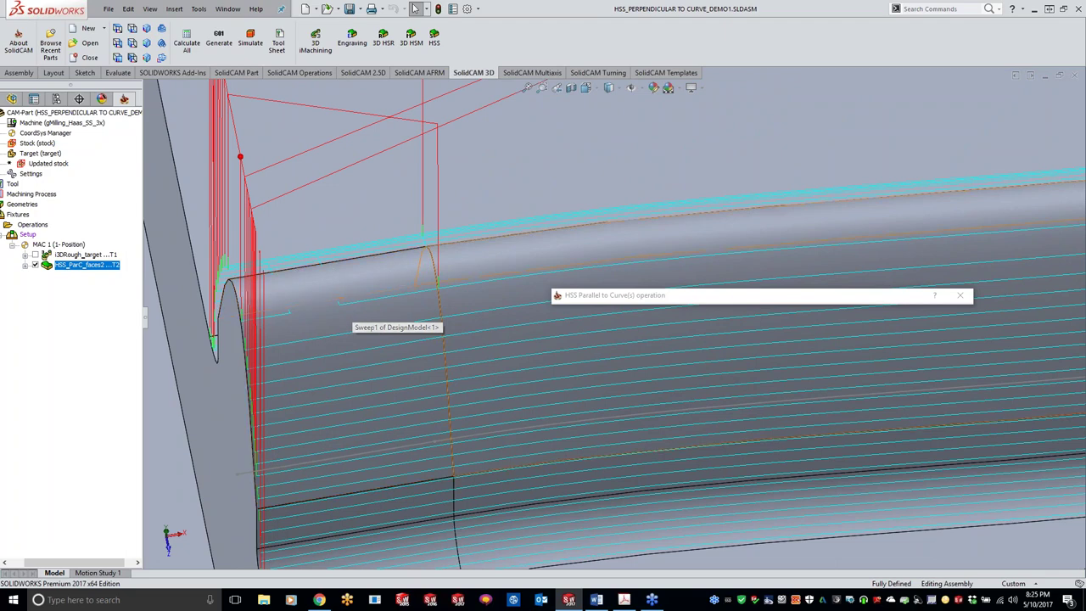
pyautogui.moveTo(742, 300); pyautogui.dragTo(584, 119)
pyautogui.moveTo(559, 244)
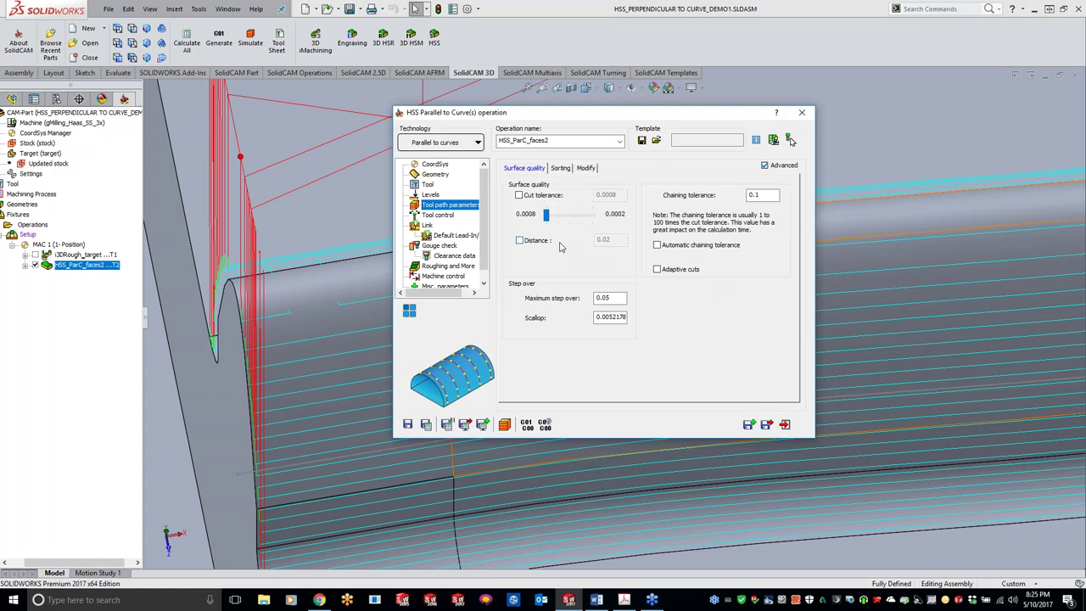
# Enable the first gouge check against drive surfaces only with the Trim and relink toolpath strategy, trimming collisions only, then save and calculate
pyautogui.click(440, 246)
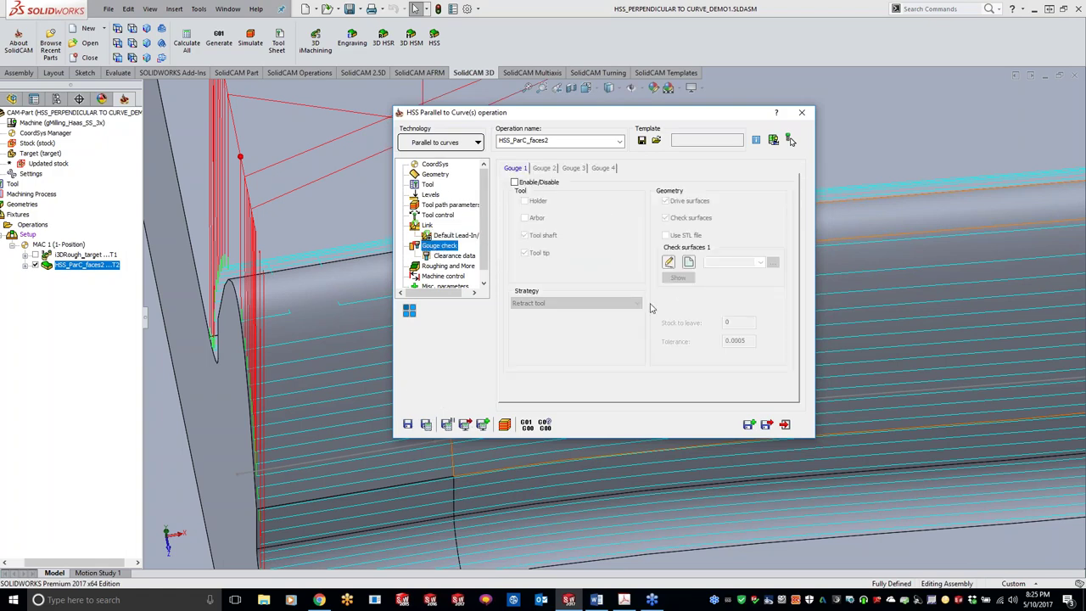
pyautogui.click(516, 183)
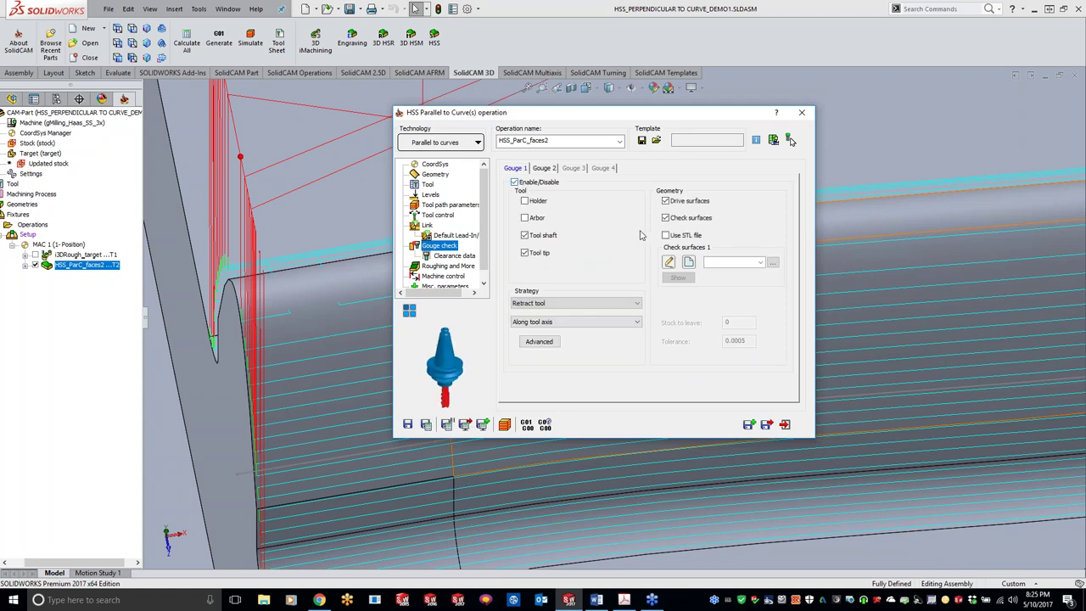
pyautogui.click(582, 304)
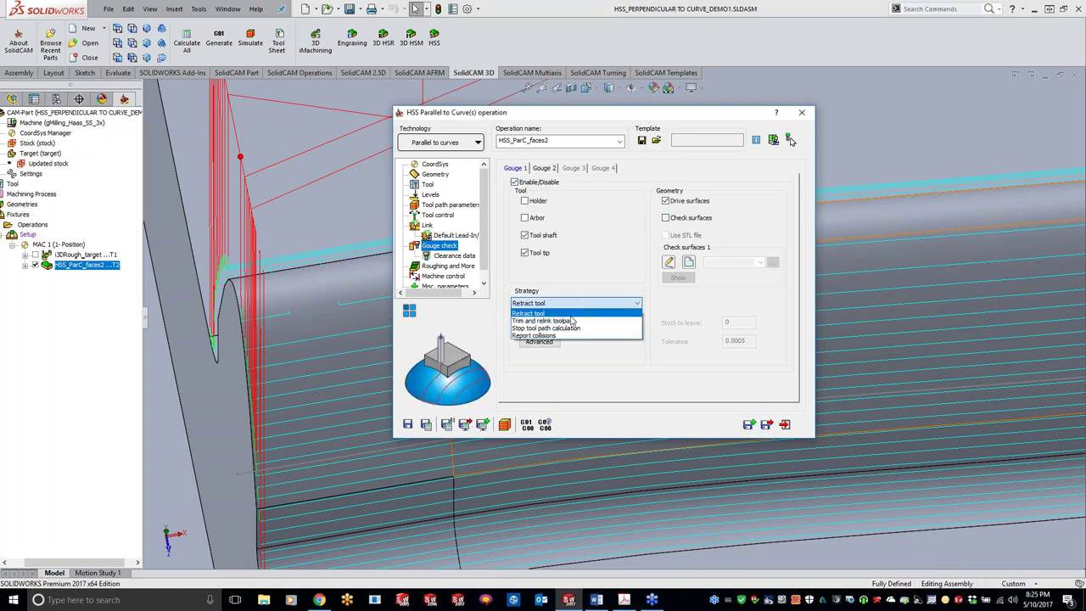
pyautogui.click(573, 320)
pyautogui.click(427, 424)
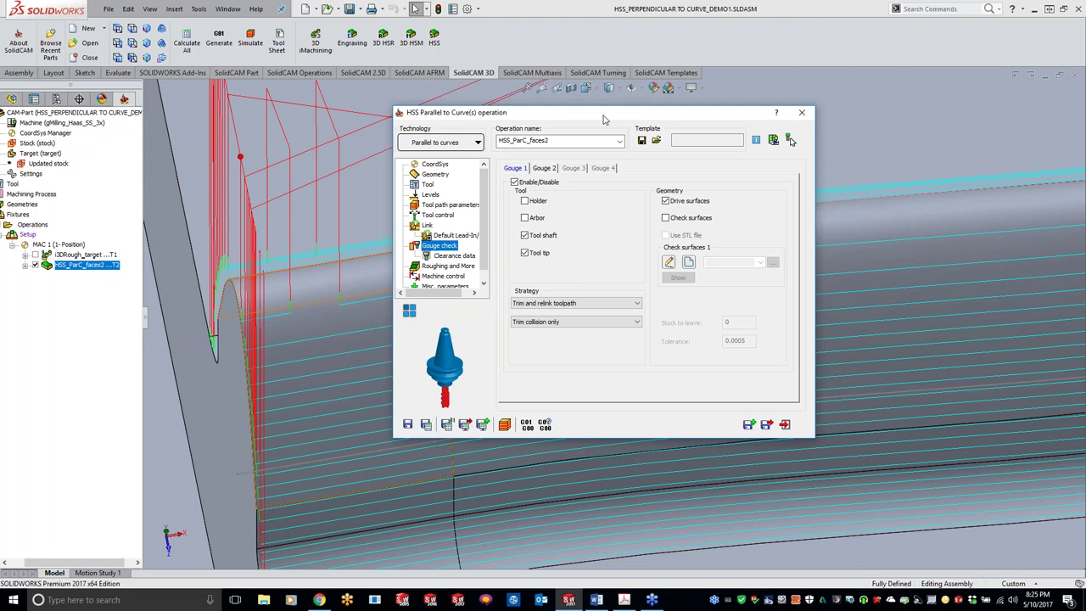
# Examine the gouge-checked tool path along the ridge, from the retracts at the start end to the far end
pyautogui.moveTo(605, 119); pyautogui.dragTo(682, 354)
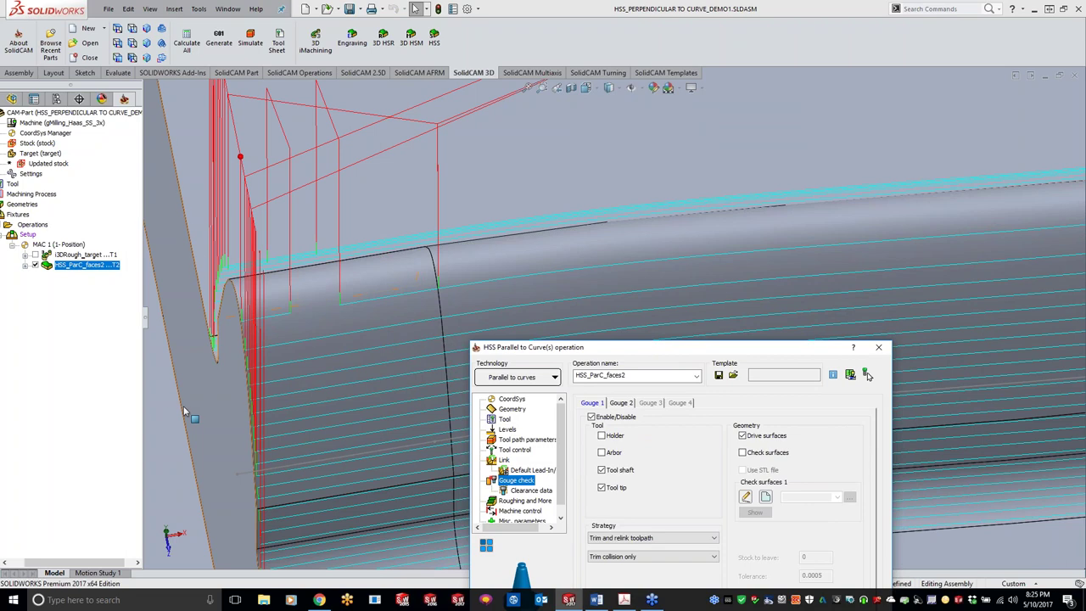
pyautogui.moveTo(183, 406); pyautogui.dragTo(288, 399, button='middle')
pyautogui.click(181, 371)
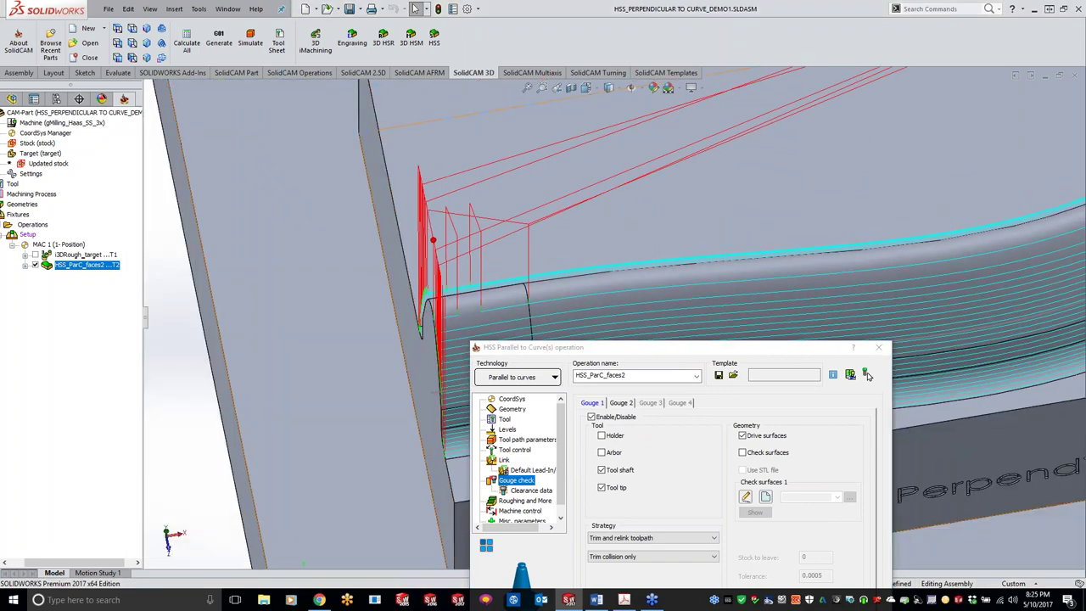
pyautogui.scroll(1, 517, 318)
pyautogui.moveTo(519, 321); pyautogui.dragTo(222, 312, button='middle')
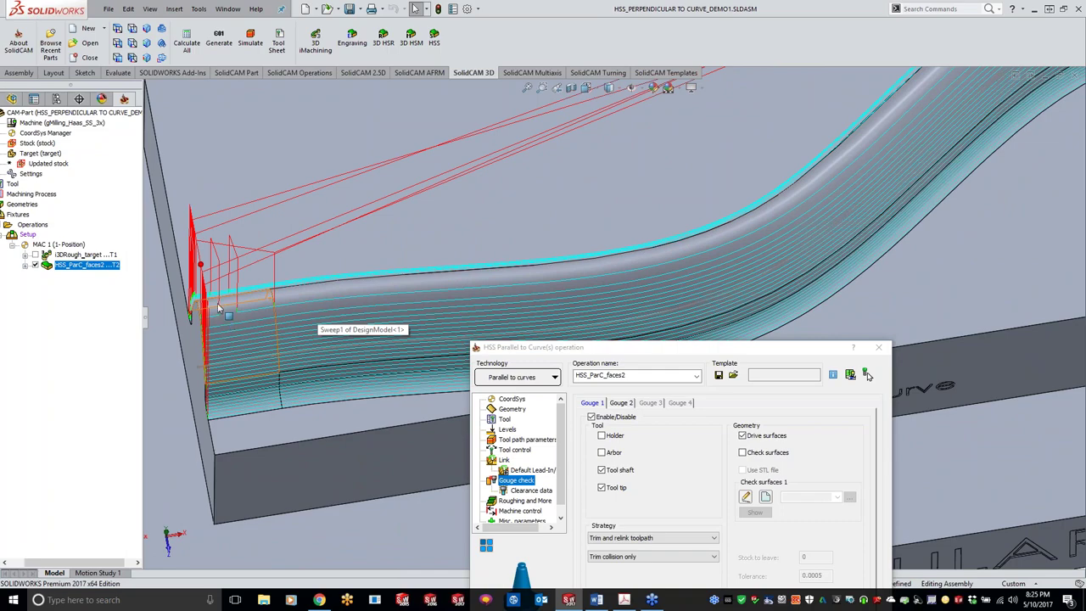
pyautogui.moveTo(242, 315); pyautogui.dragTo(493, 262, button='middle')
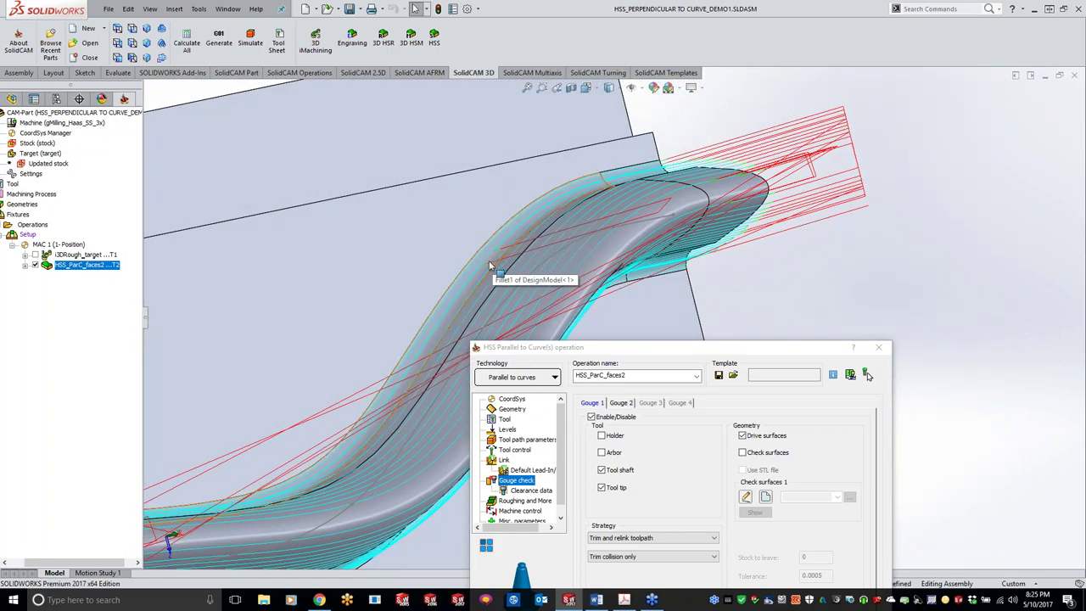
# Set the machining area type to "Full, start and end at exact surface edges", then save and calculate the operation
pyautogui.moveTo(674, 357); pyautogui.dragTo(641, 178)
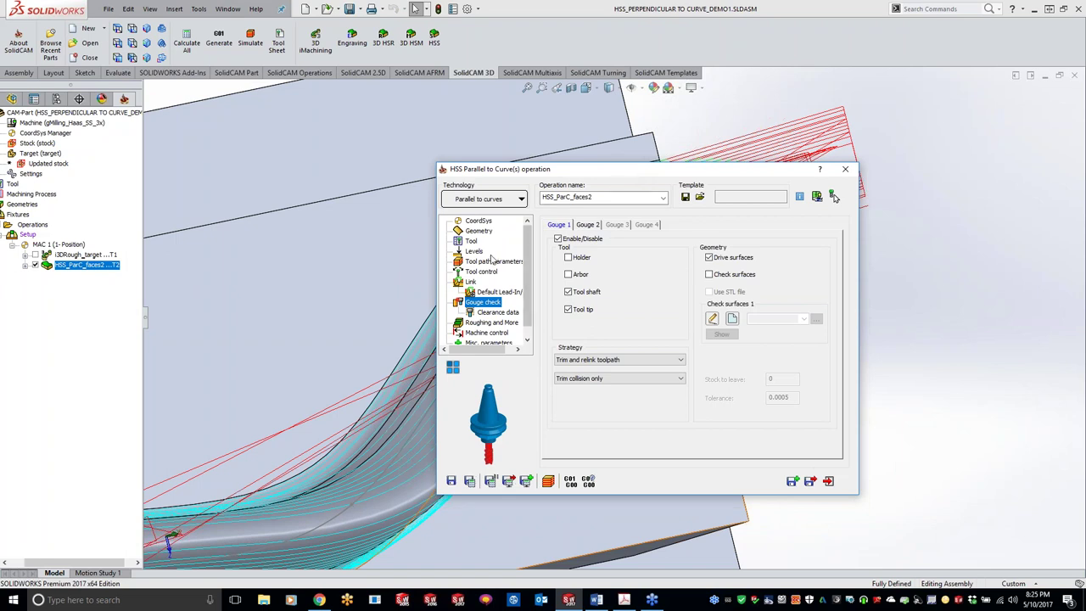
pyautogui.click(479, 231)
pyautogui.click(726, 249)
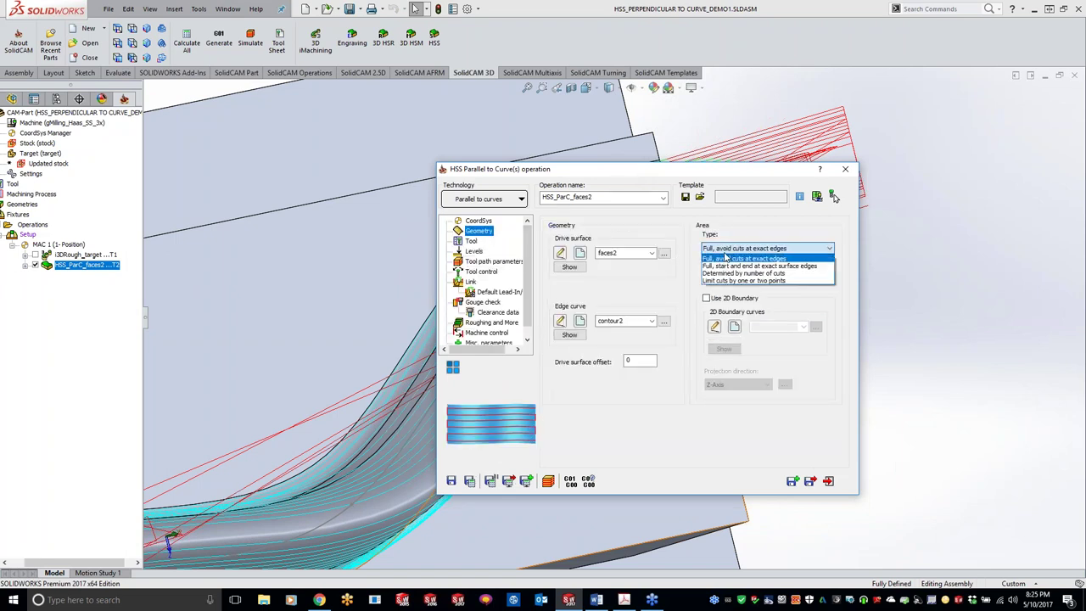
pyautogui.click(727, 266)
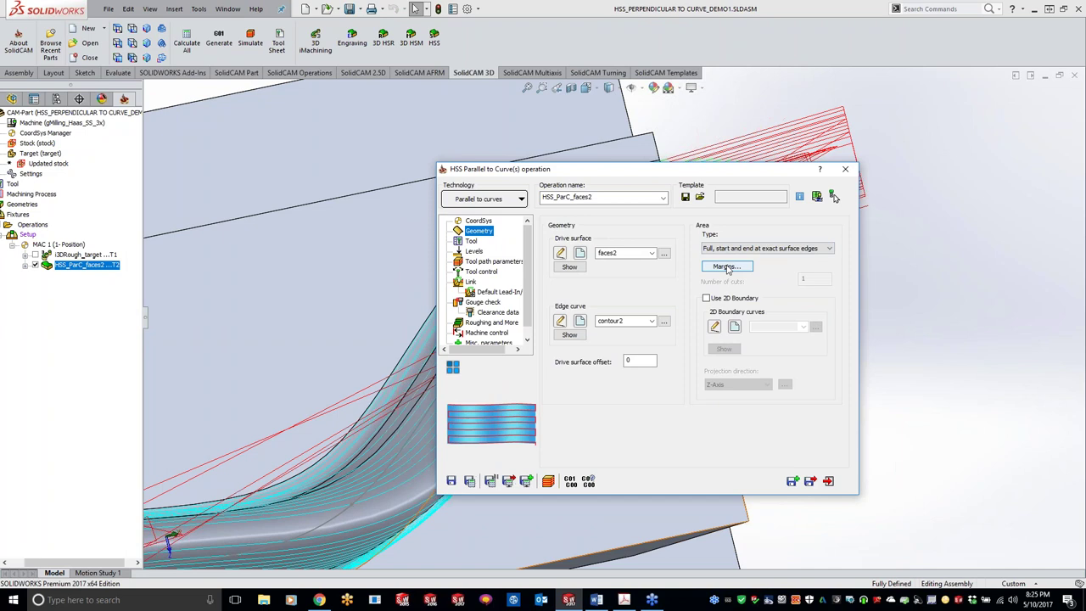
pyautogui.click(470, 481)
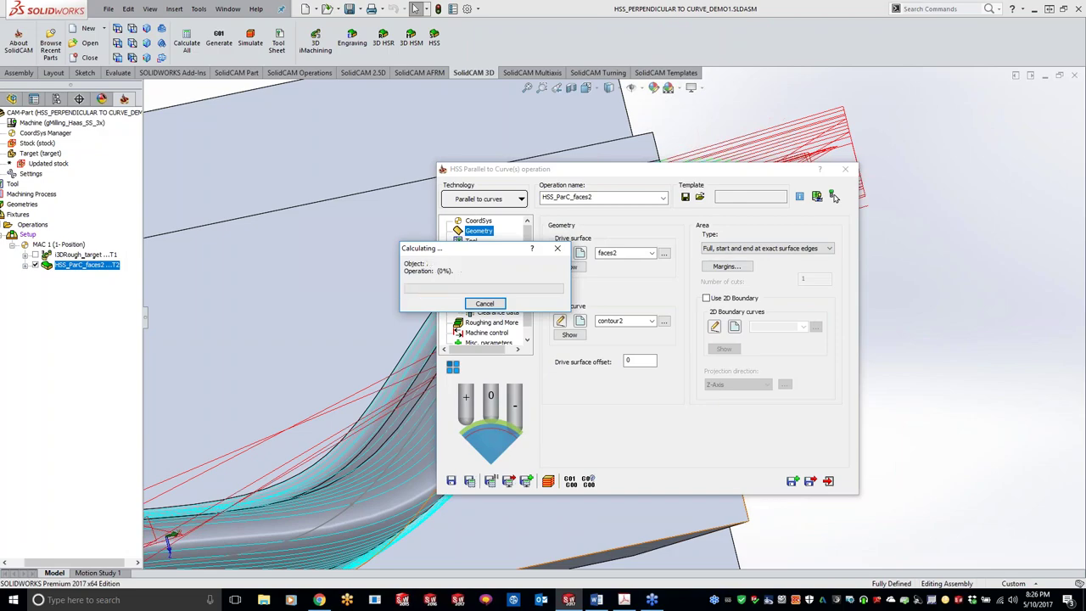
# Examine the recalculated tool path from both sides of the ridge, checking the edge cuts and the retracts at the ends and along the crest
pyautogui.doubleClick(748, 176)
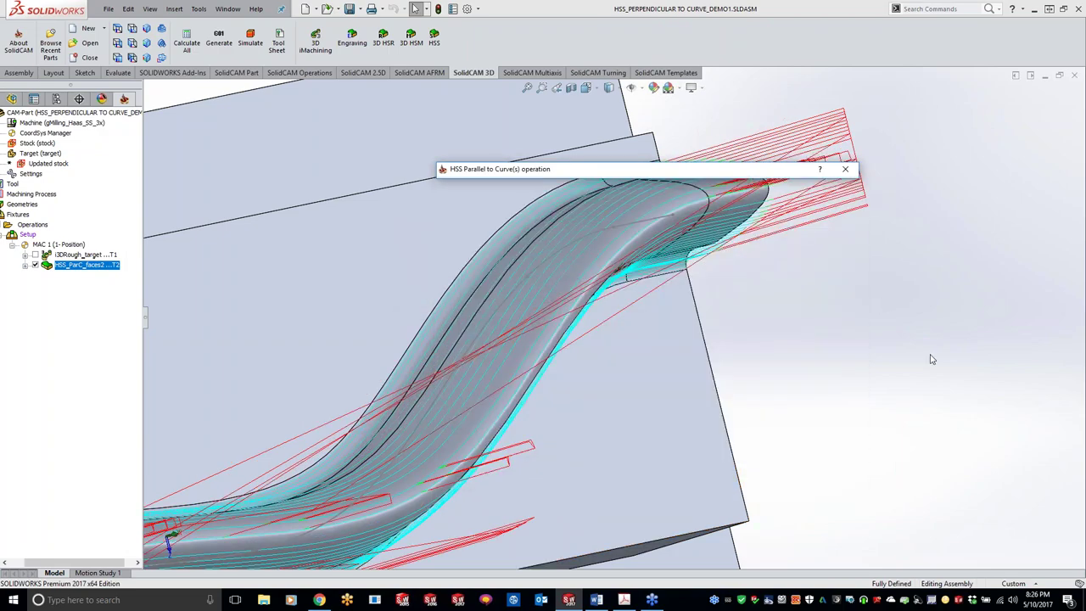
pyautogui.click(866, 381)
pyautogui.press('Up')
pyautogui.press('Up')
pyautogui.press('Up')
pyautogui.press('Up')
pyautogui.press('Up')
pyautogui.press('Up')
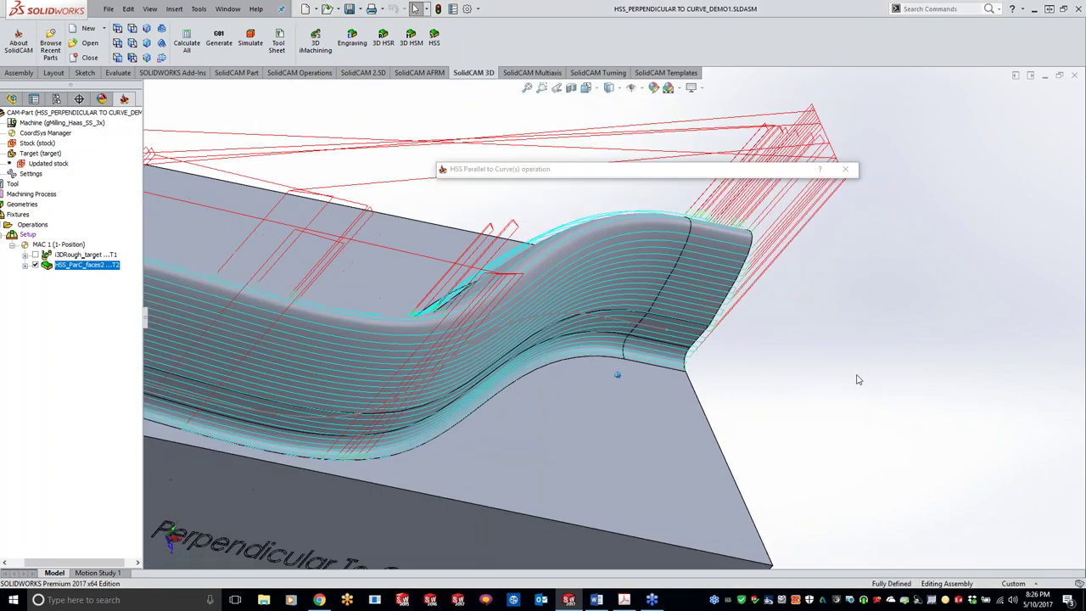
pyautogui.press('Up')
pyautogui.press('Up')
pyautogui.press('Up')
pyautogui.press('Up')
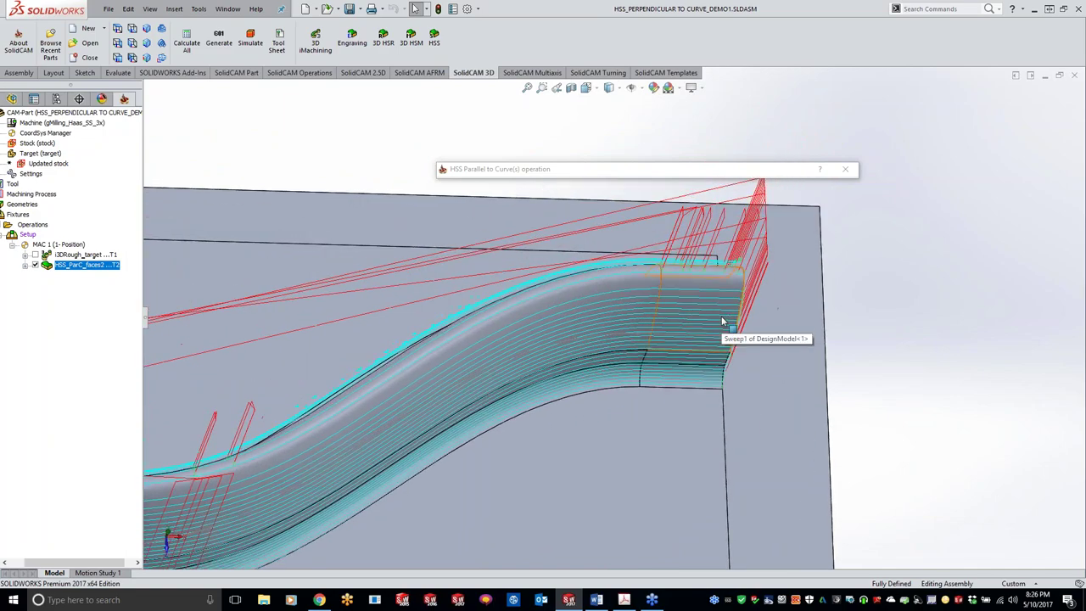
pyautogui.press('Right')
pyautogui.press('Right')
pyautogui.press('Right')
pyautogui.press('Right')
pyautogui.press('Right')
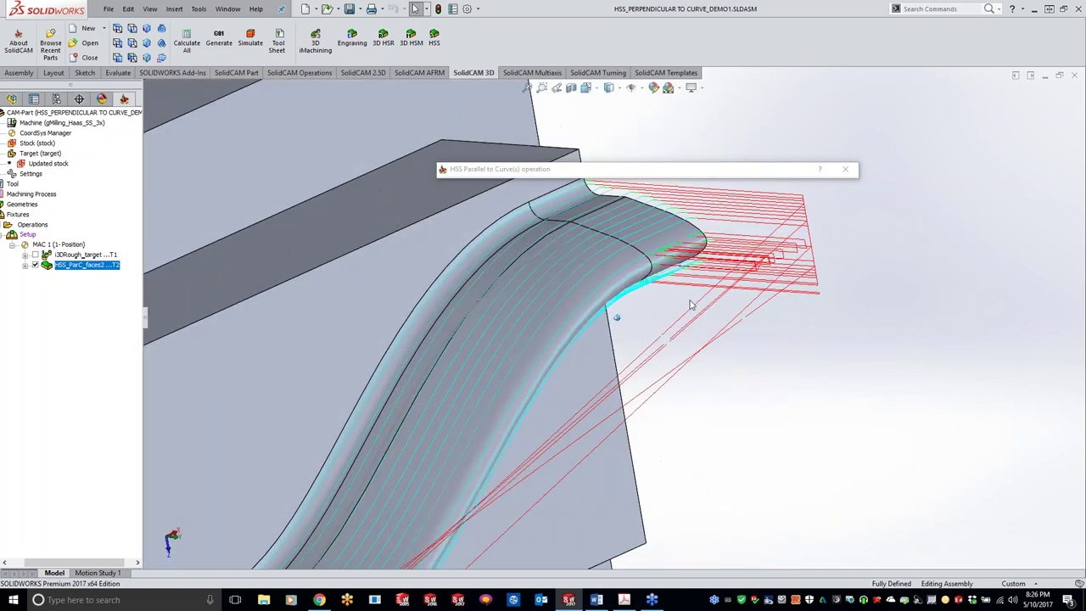
pyautogui.press('Right')
pyautogui.press('Right')
pyautogui.press('Right')
pyautogui.press('Right')
pyautogui.press('Right')
pyautogui.press('Right')
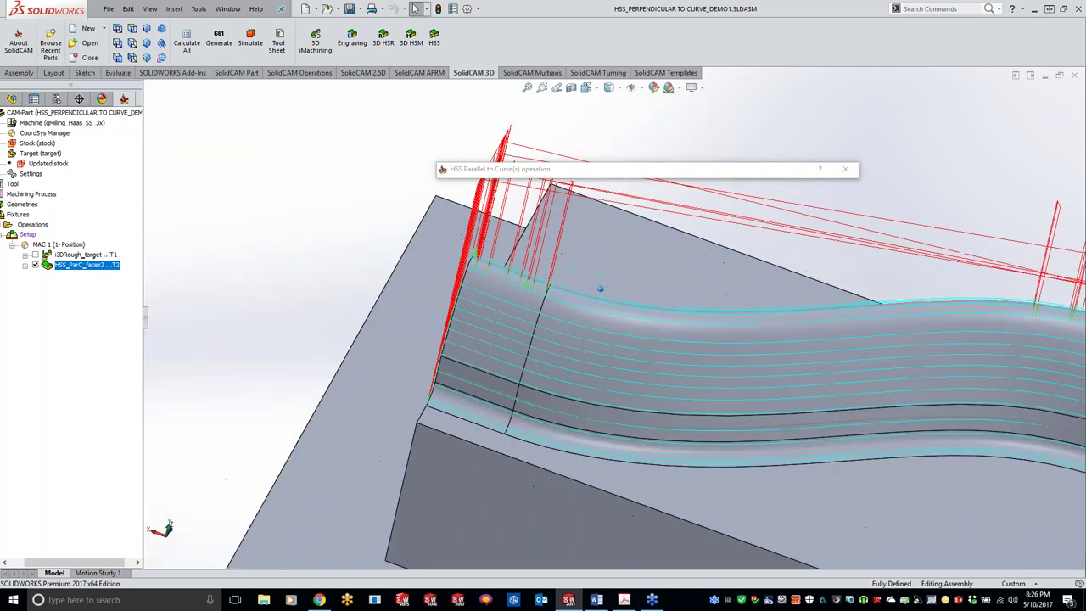
pyautogui.press('Up')
pyautogui.press('Up')
pyautogui.press('Up')
pyautogui.press('Up')
pyautogui.press('Up')
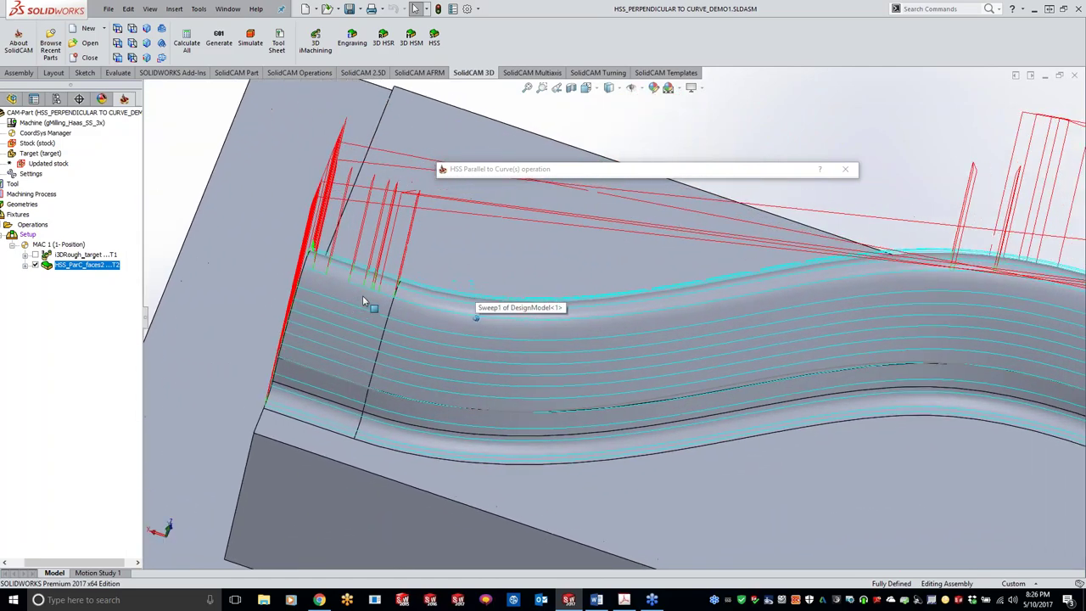
pyautogui.press('Up')
pyautogui.press('Up')
pyautogui.press('Up')
pyautogui.press('Up')
pyautogui.press('Up')
pyautogui.press('Up')
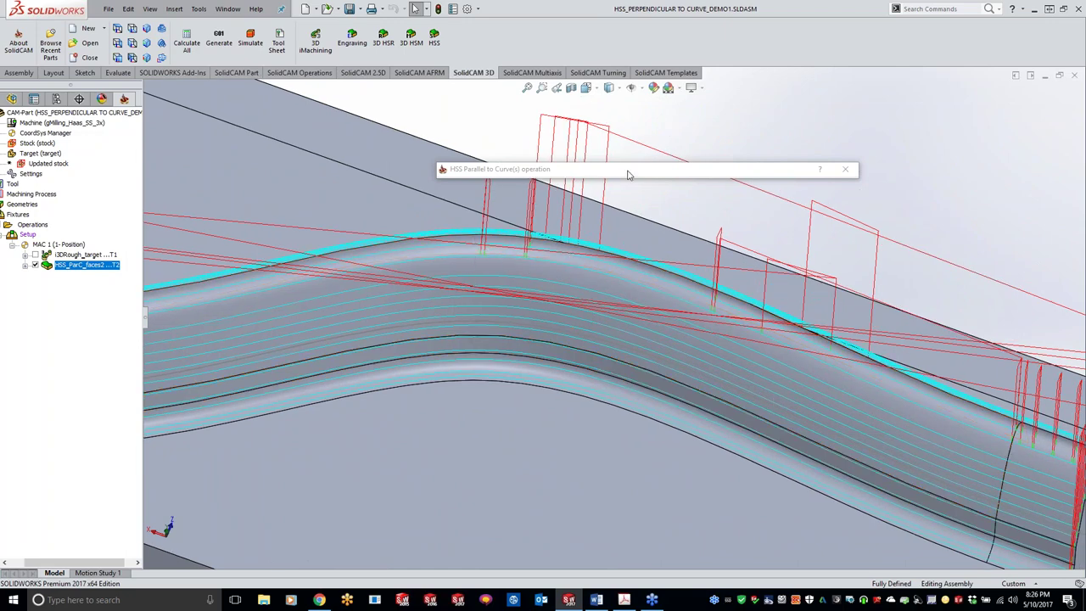
# Change the margin for the exact surface edges, then save and calculate the operation
pyautogui.click(726, 265)
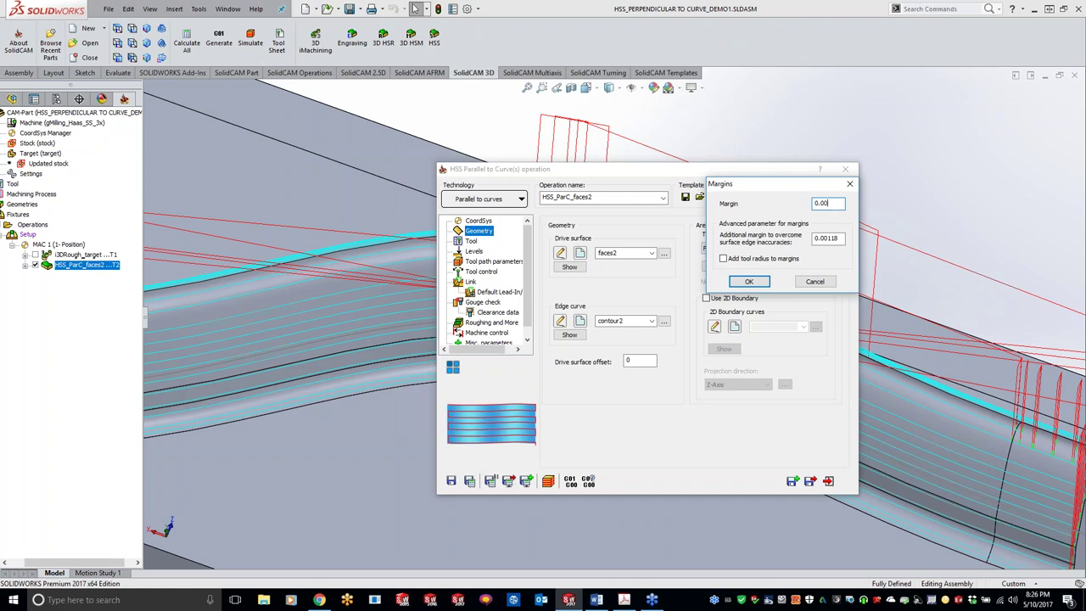
pyautogui.click(754, 281)
pyautogui.click(470, 481)
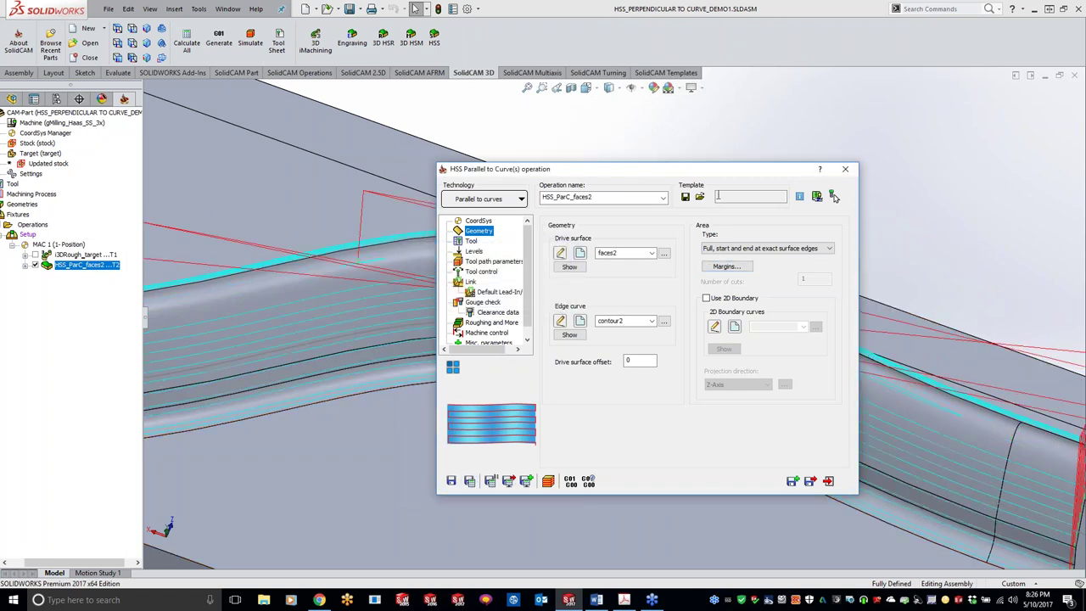
# Inspect the tool path calculated with the new margin around the whole ridge, including the links at both ends
pyautogui.click(834, 196)
pyautogui.click(932, 170)
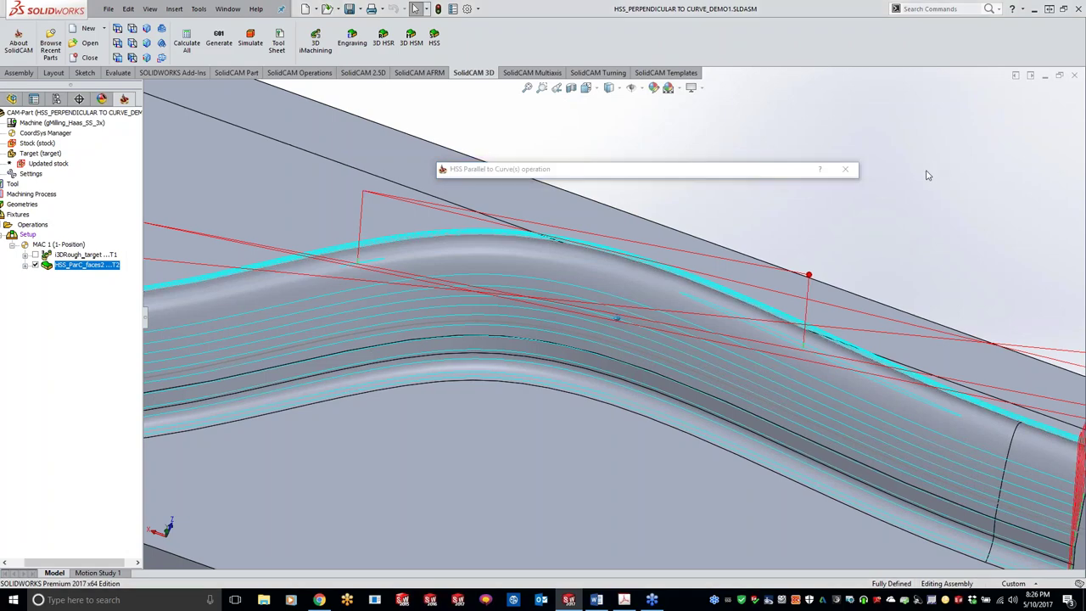
pyautogui.scroll(1, 925, 176)
pyautogui.moveTo(1072, 279); pyautogui.dragTo(663, 404, button='middle')
pyautogui.press('Left')
pyautogui.press('Left')
pyautogui.press('Left')
pyautogui.press('Left')
pyautogui.press('Left')
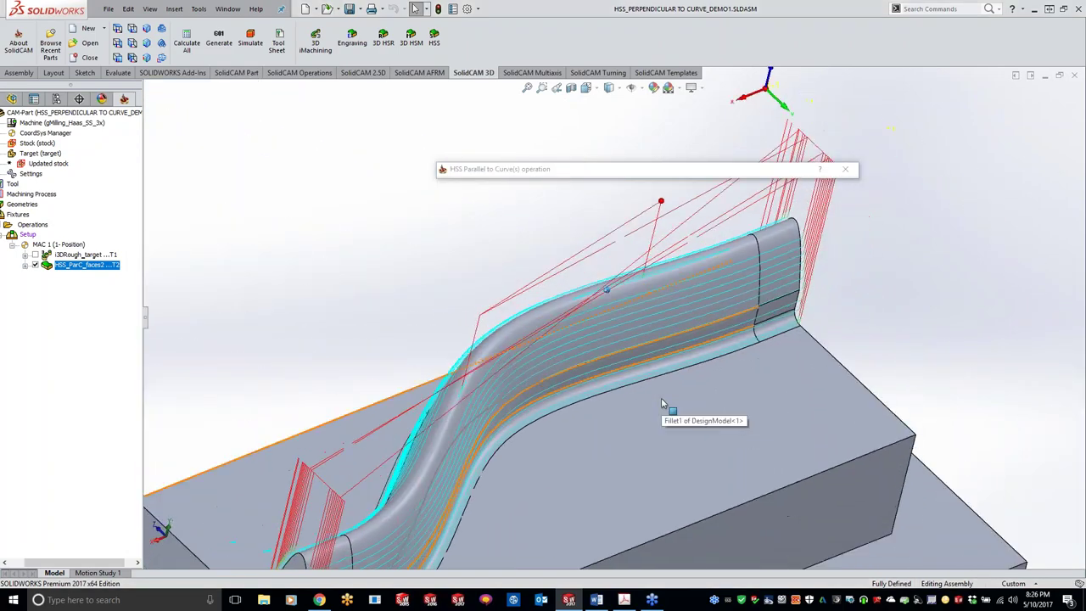
pyautogui.press('Right')
pyautogui.press('Right')
pyautogui.press('Right')
pyautogui.press('Up')
pyautogui.press('Up')
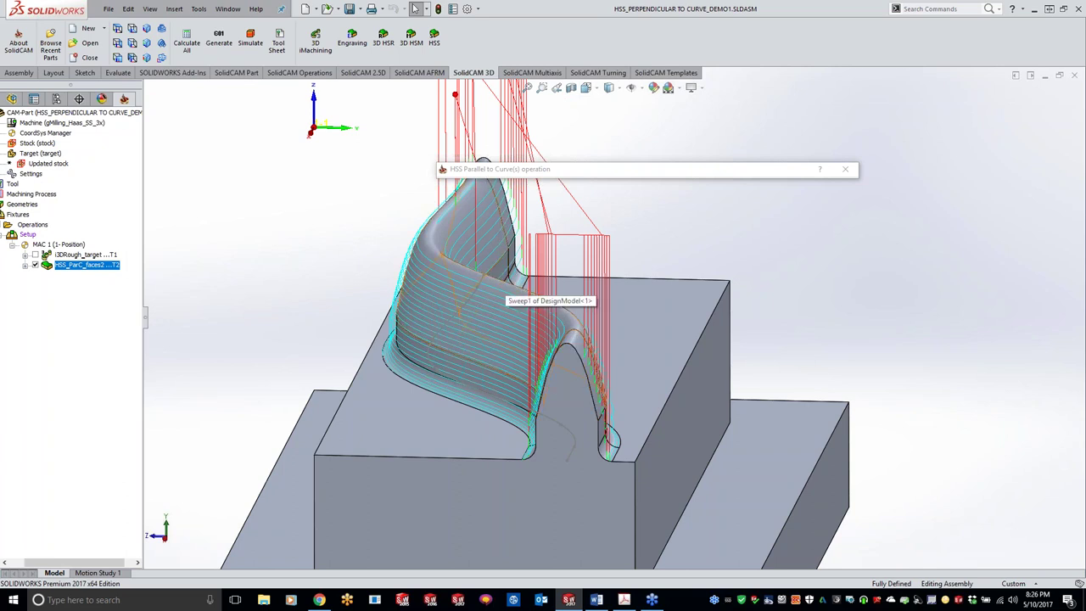
pyautogui.moveTo(526, 298); pyautogui.dragTo(611, 321, button='middle')
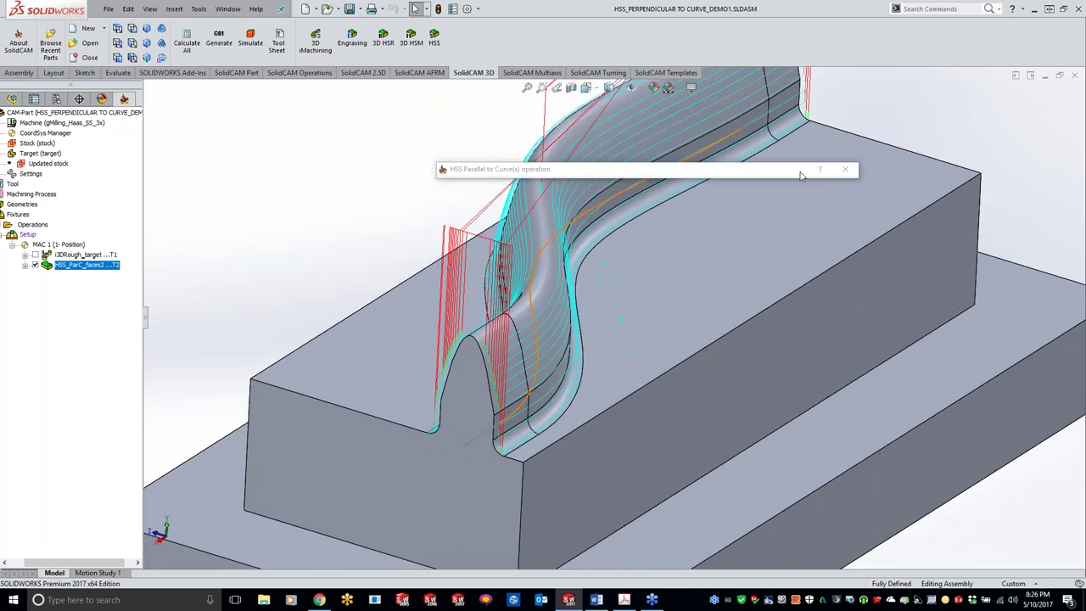
# Close the operation and start a new HSS Parallel to Curves operation using the existing geometry faces as drive surface
pyautogui.click(845, 169)
pyautogui.click(435, 36)
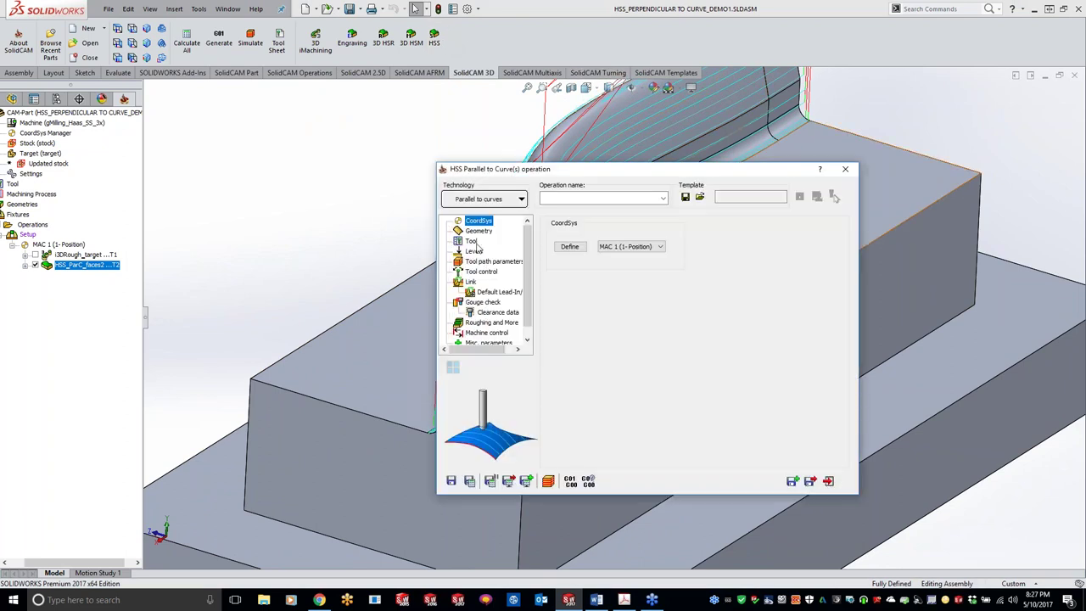
pyautogui.click(478, 230)
pyautogui.click(668, 255)
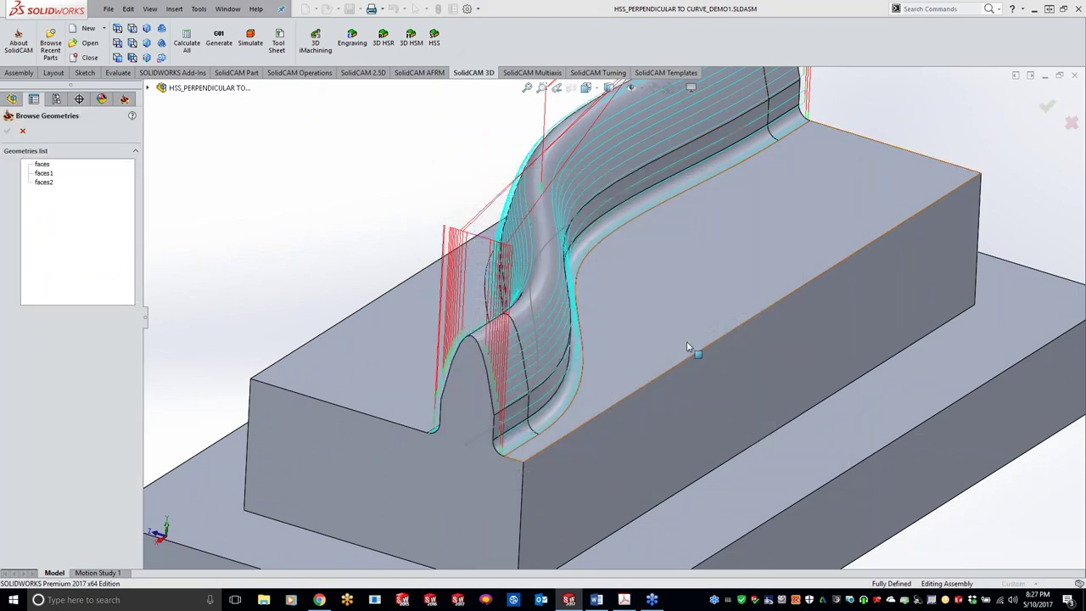
pyautogui.click(42, 165)
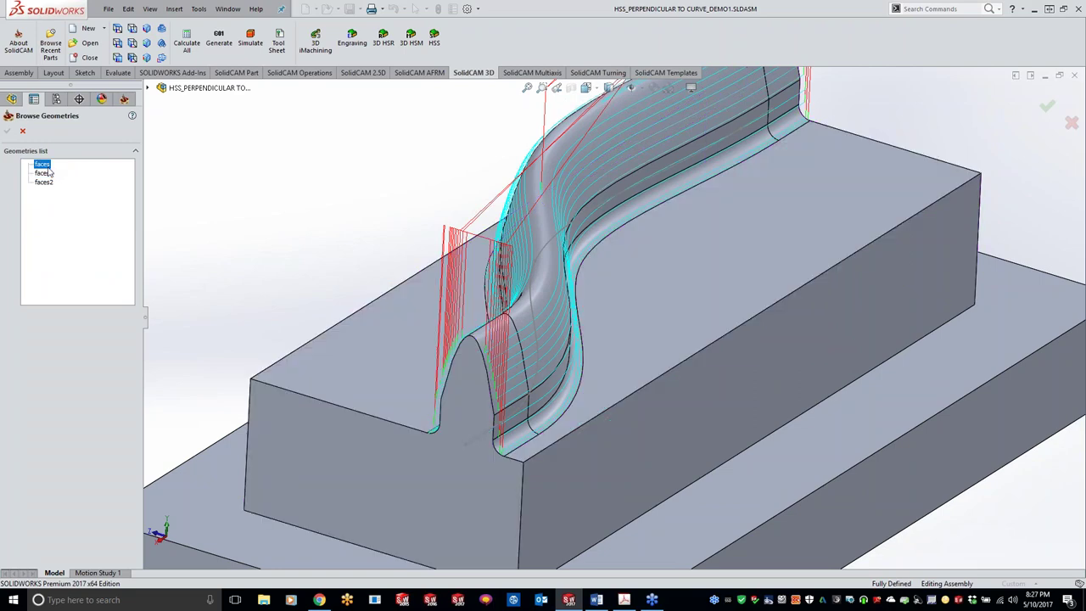
pyautogui.click(7, 131)
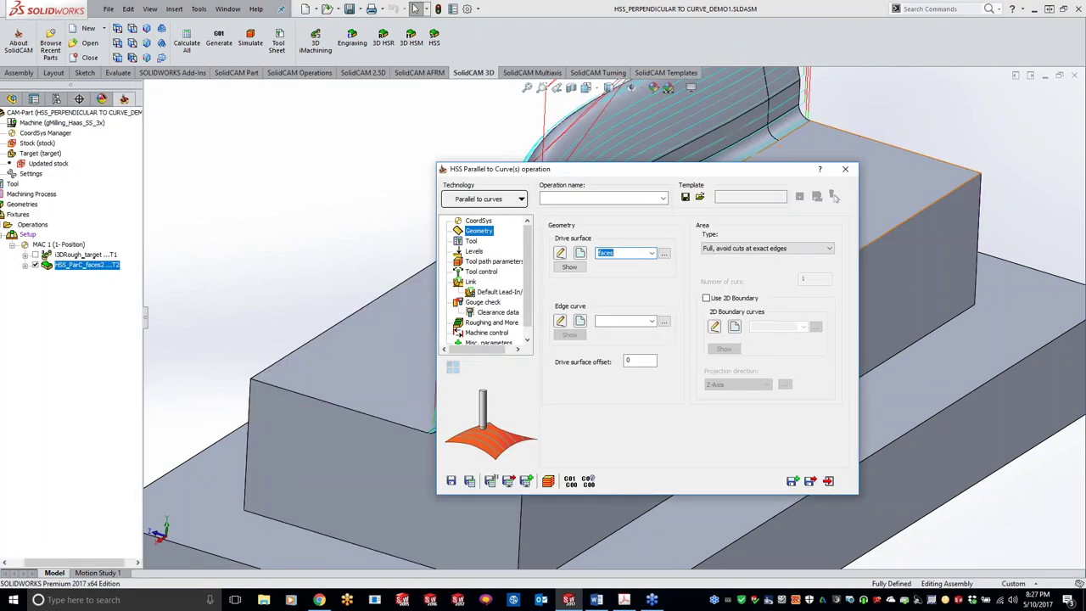
# Choose the existing curve contour1, running lengthwise through the ridge, as the edge curve
pyautogui.click(666, 324)
pyautogui.click(48, 184)
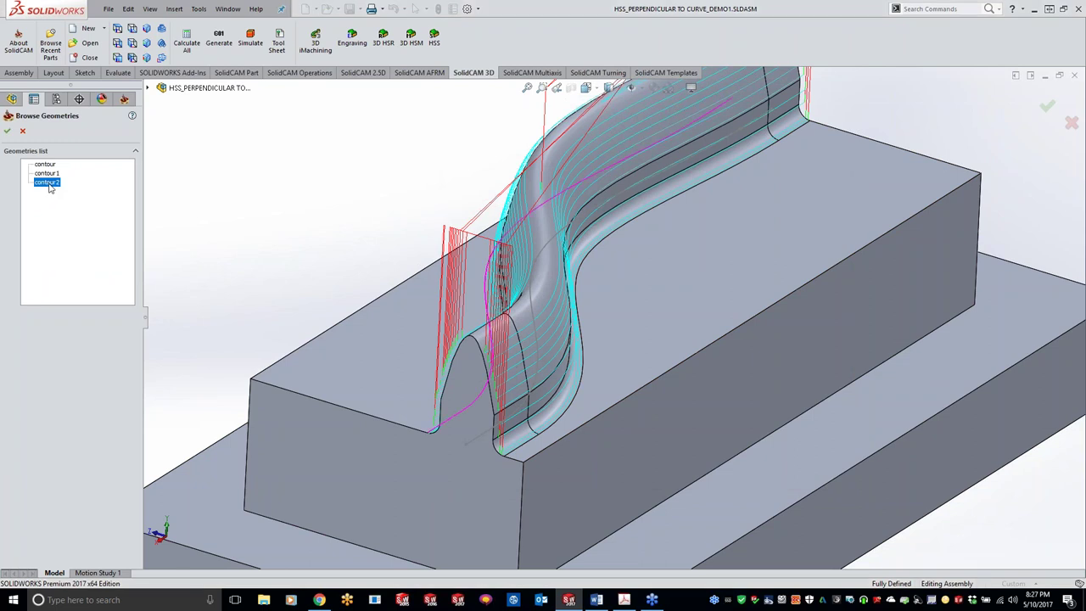
pyautogui.click(47, 173)
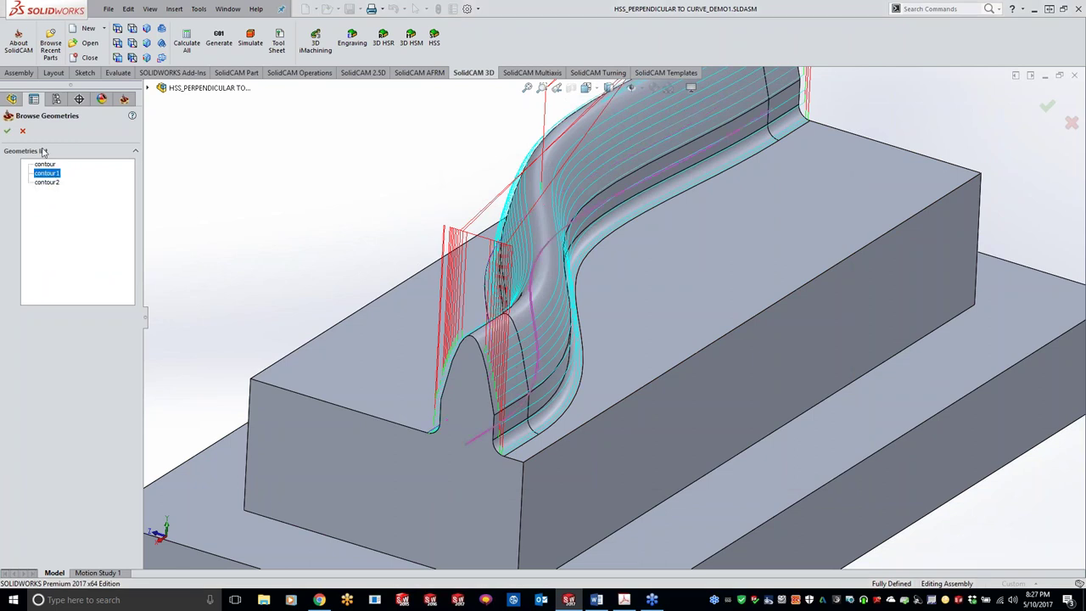
pyautogui.click(6, 131)
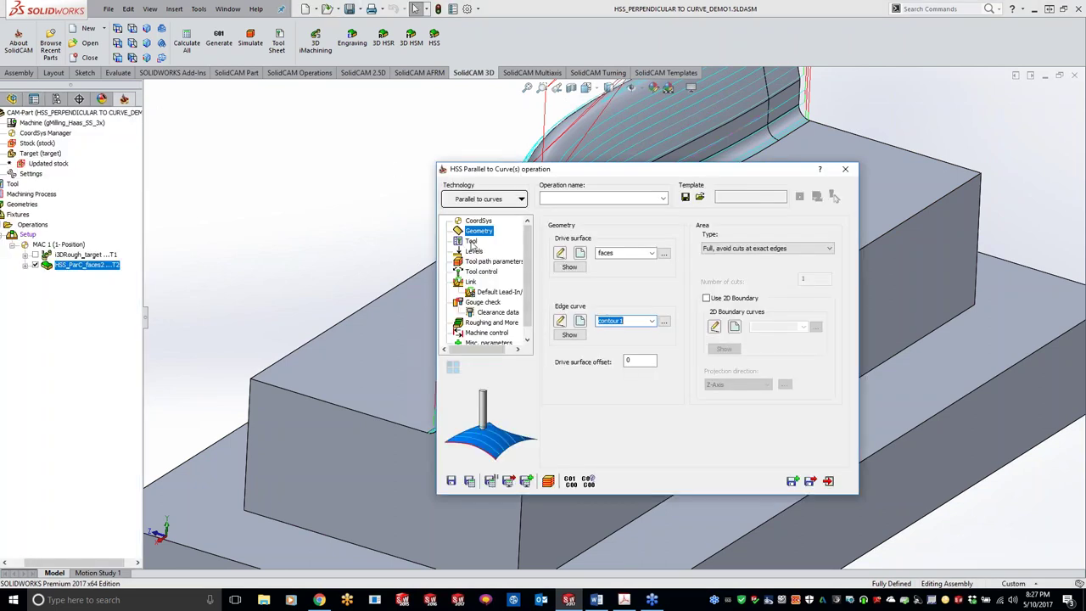
# Assign tool 2, the 0.125 inch ball nose mill, to HSS_ParC_faces, then save and calculate it with the 0.05 maximum step over
pyautogui.click(472, 242)
pyautogui.click(615, 396)
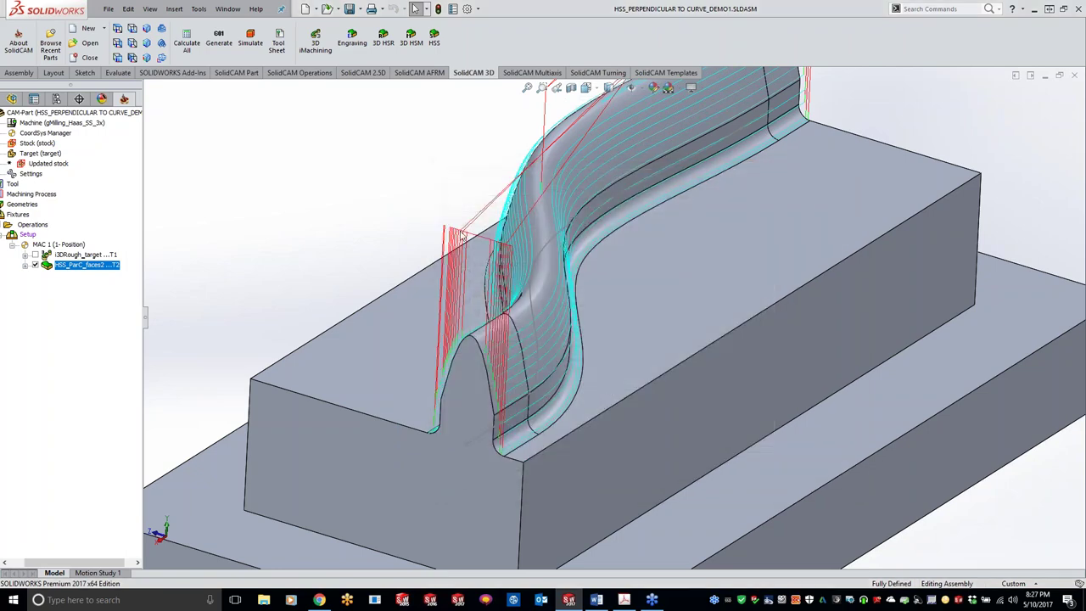
pyautogui.doubleClick(234, 143)
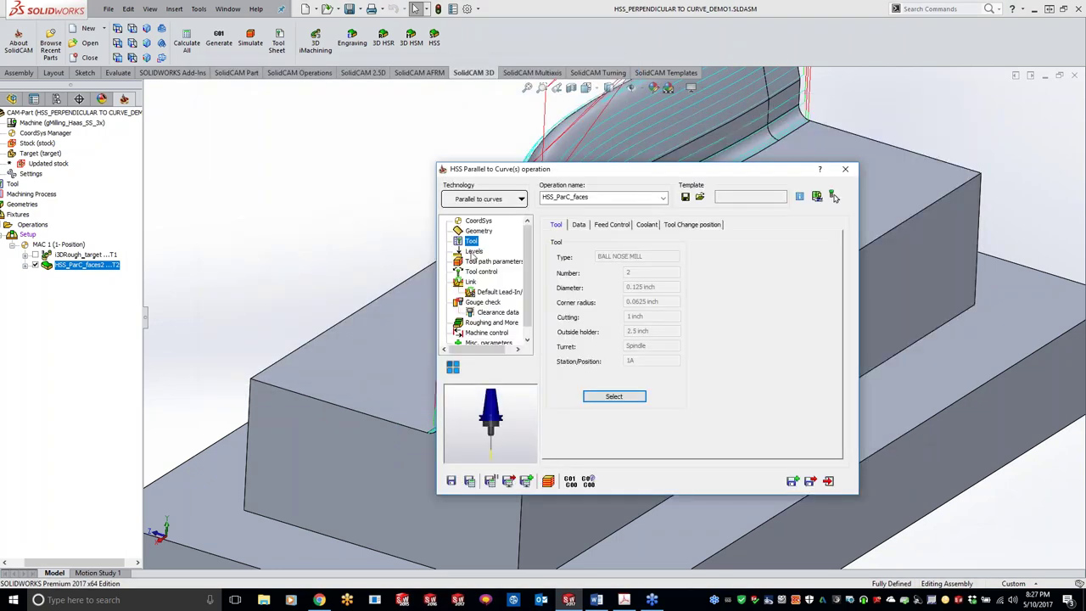
pyautogui.click(485, 262)
pyautogui.click(471, 483)
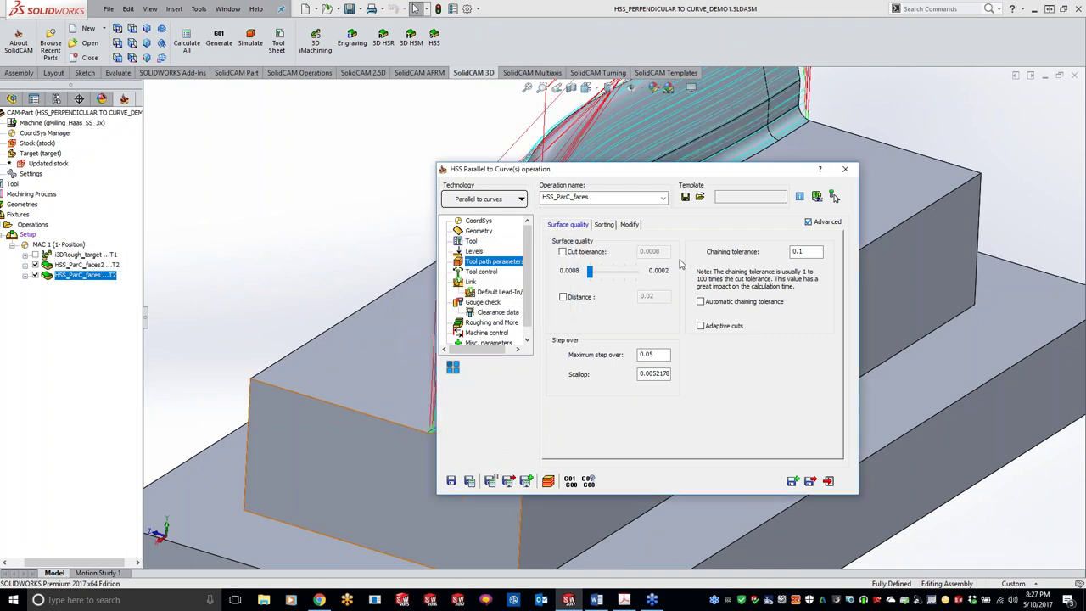
# Switch the operation's technology to Perpendicular to Curve and choose the existing contour1 as its lead curve
pyautogui.click(478, 200)
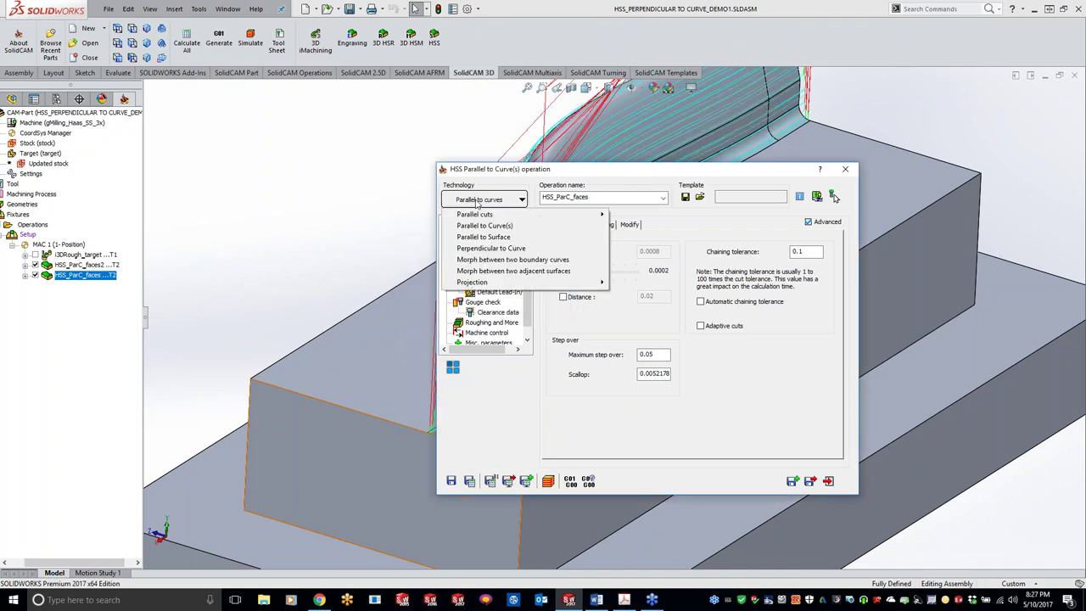
pyautogui.click(490, 248)
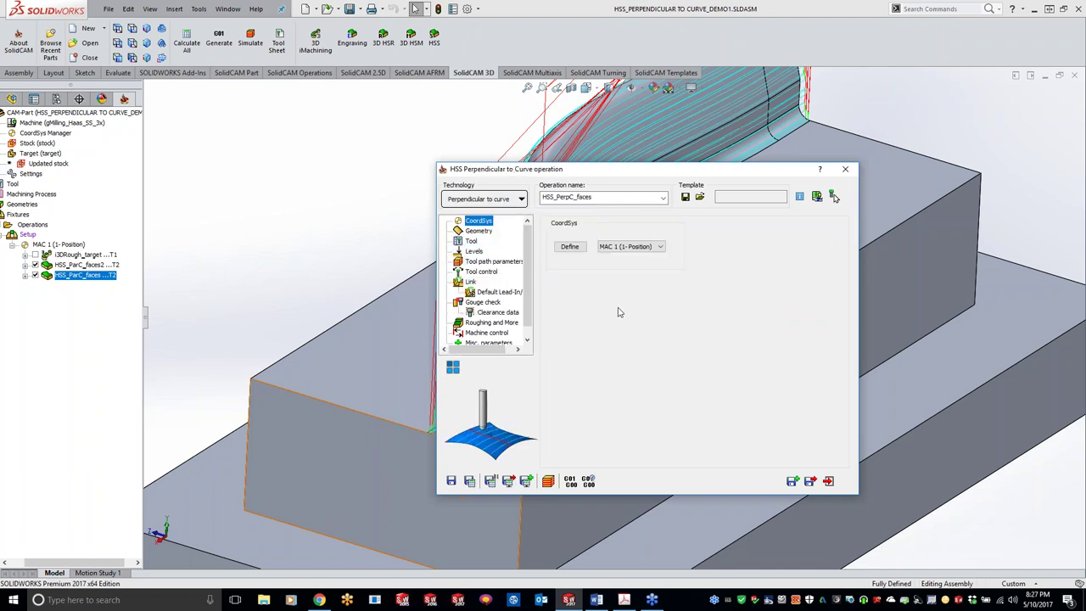
pyautogui.click(478, 231)
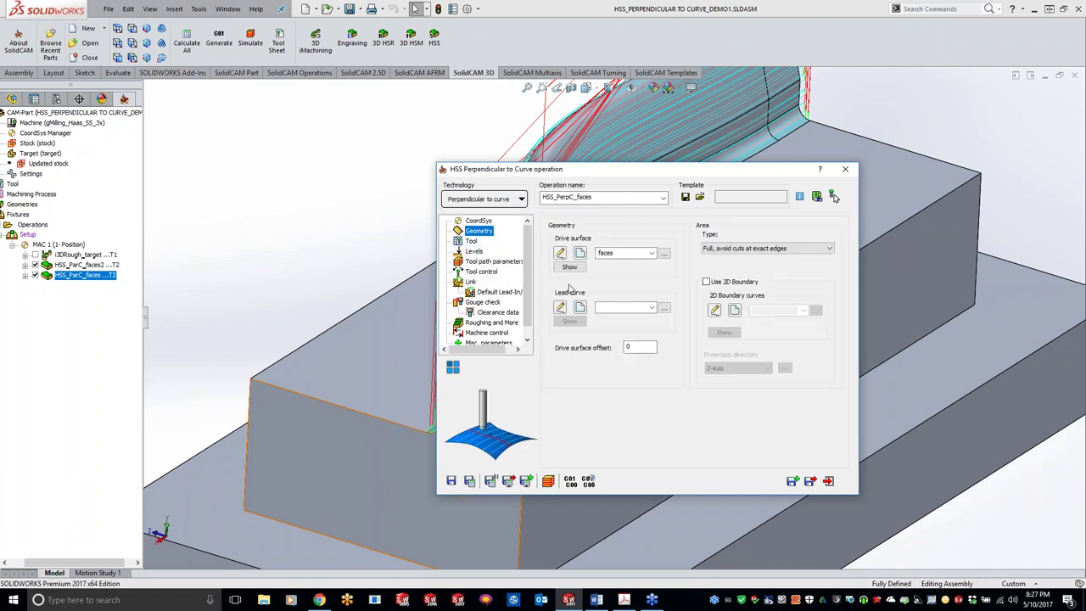
pyautogui.click(662, 306)
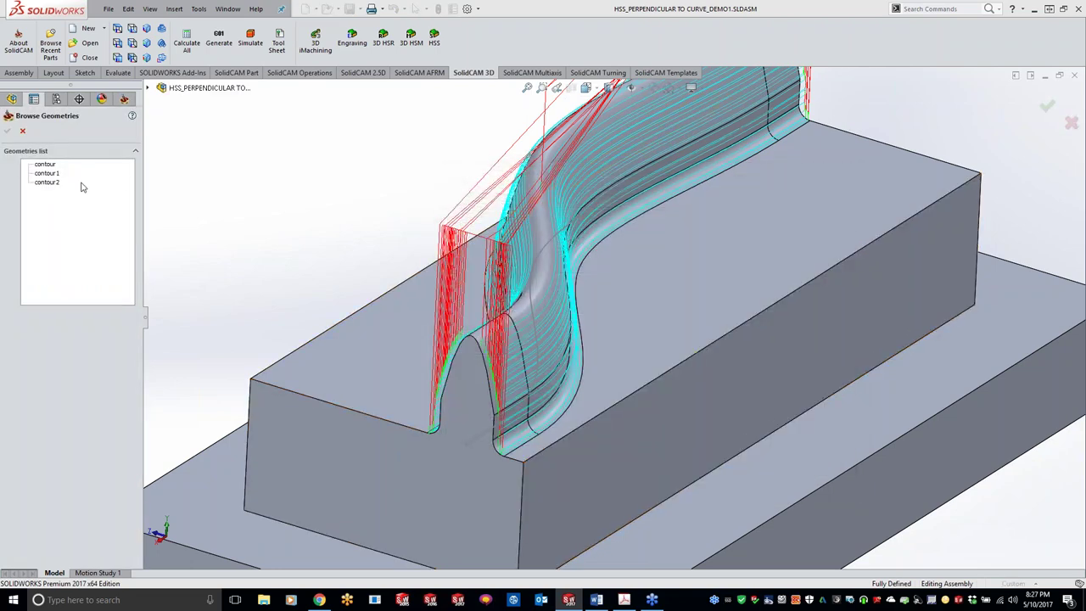
pyautogui.click(48, 176)
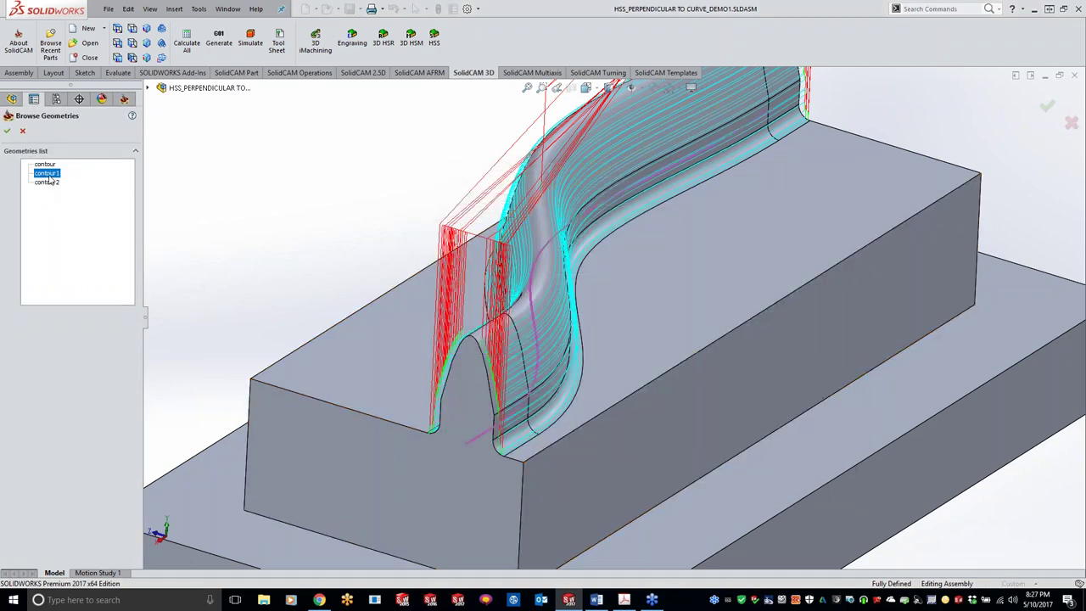
pyautogui.click(19, 133)
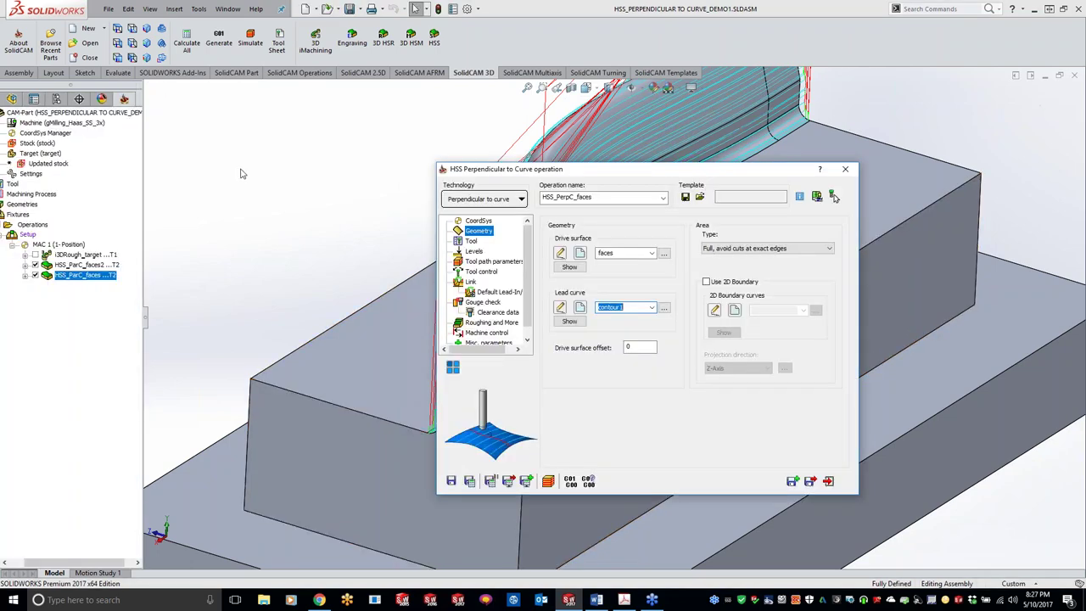
# Save and calculate HSS_PerpC_faces, and inspect the perpendicular passes and clearance links from both sides of the ridge
pyautogui.click(472, 481)
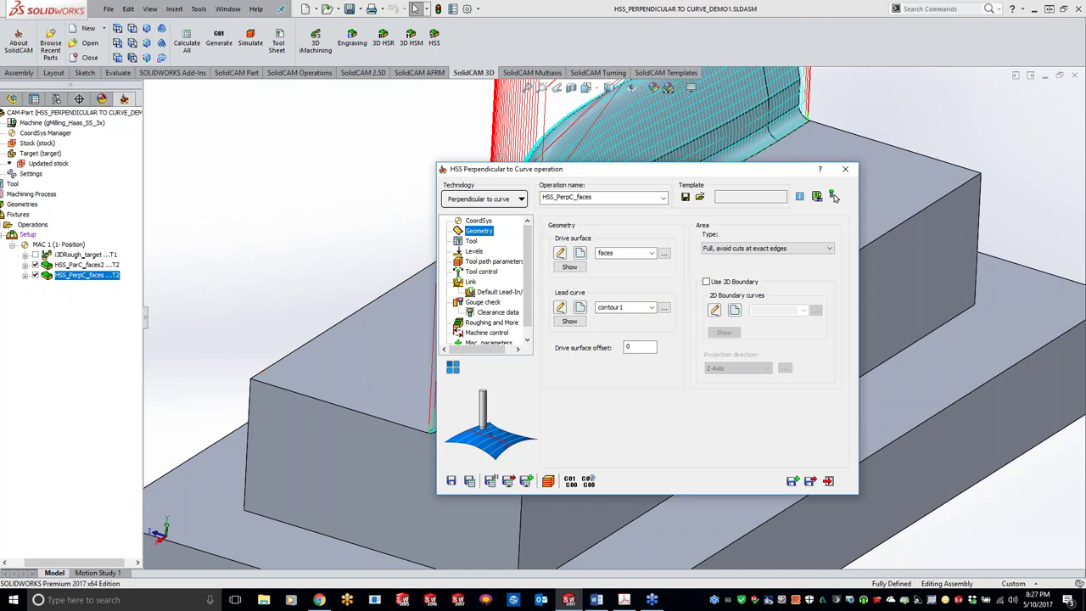
pyautogui.doubleClick(769, 175)
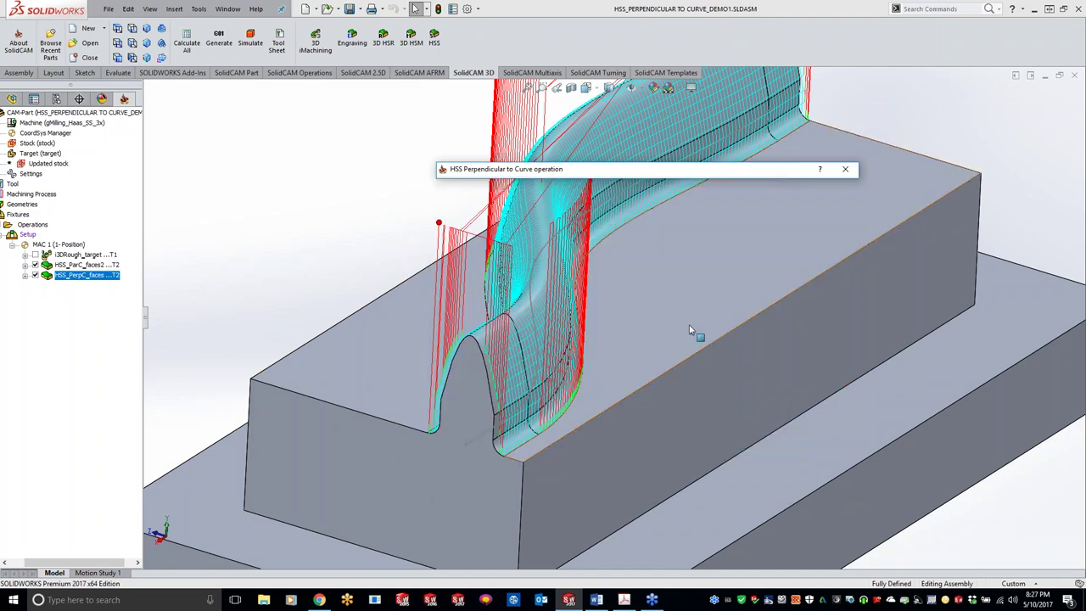
pyautogui.moveTo(617, 317); pyautogui.dragTo(641, 317, button='middle')
pyautogui.moveTo(370, 327)
pyautogui.mouseDown(button='middle')
pyautogui.moveTo(359, 327)
pyautogui.moveTo(551, 342)
pyautogui.moveTo(526, 307)
pyautogui.moveTo(444, 261)
pyautogui.moveTo(499, 300)
pyautogui.moveTo(500, 286)
pyautogui.moveTo(408, 253)
pyautogui.mouseUp(button='middle')
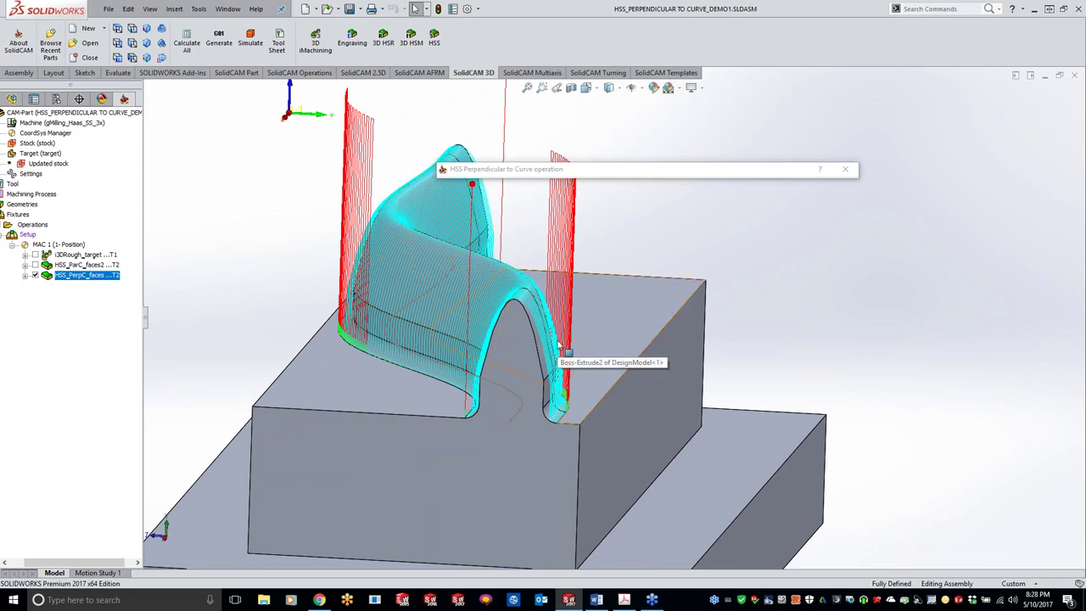
pyautogui.moveTo(560, 344); pyautogui.dragTo(531, 353, button='middle')
pyautogui.moveTo(383, 348); pyautogui.dragTo(370, 235, button='middle')
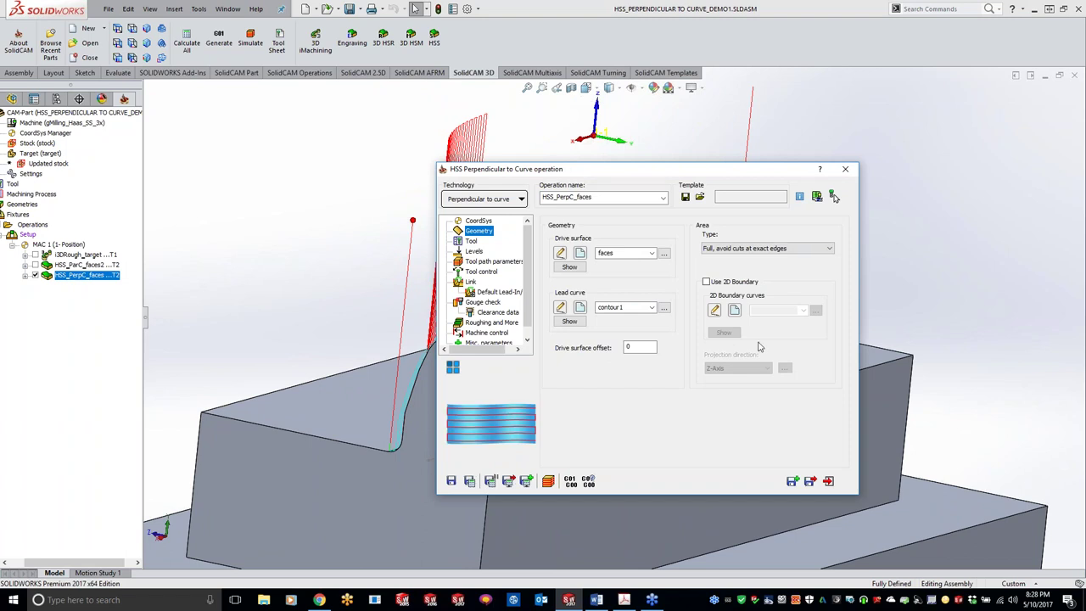
# In the link settings, set large gaps along cut to Follow surfaces and large moves between slices to Blend spline
pyautogui.click(471, 282)
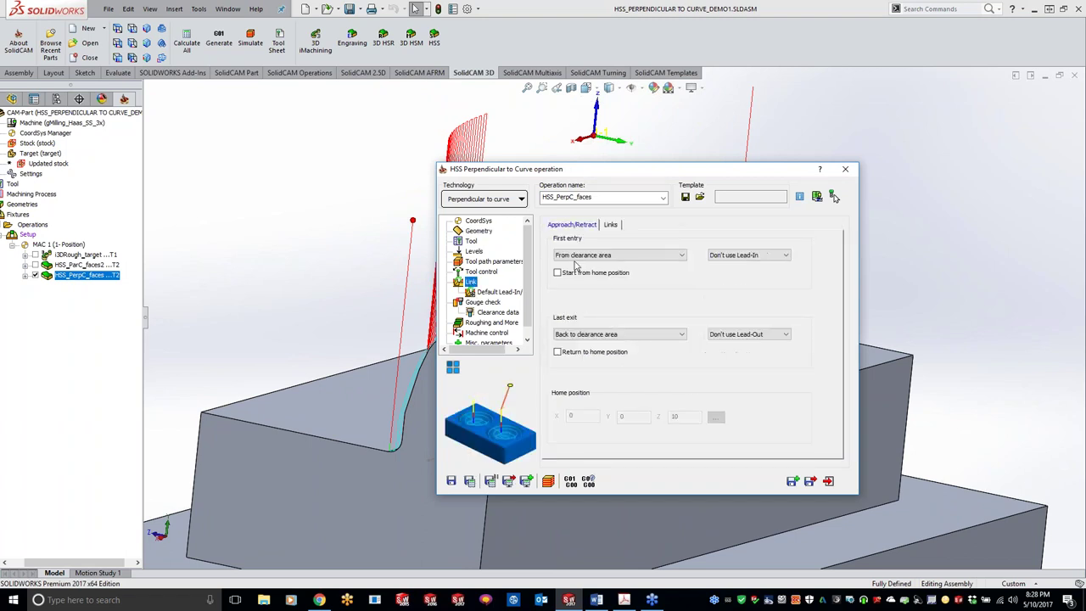
pyautogui.click(612, 224)
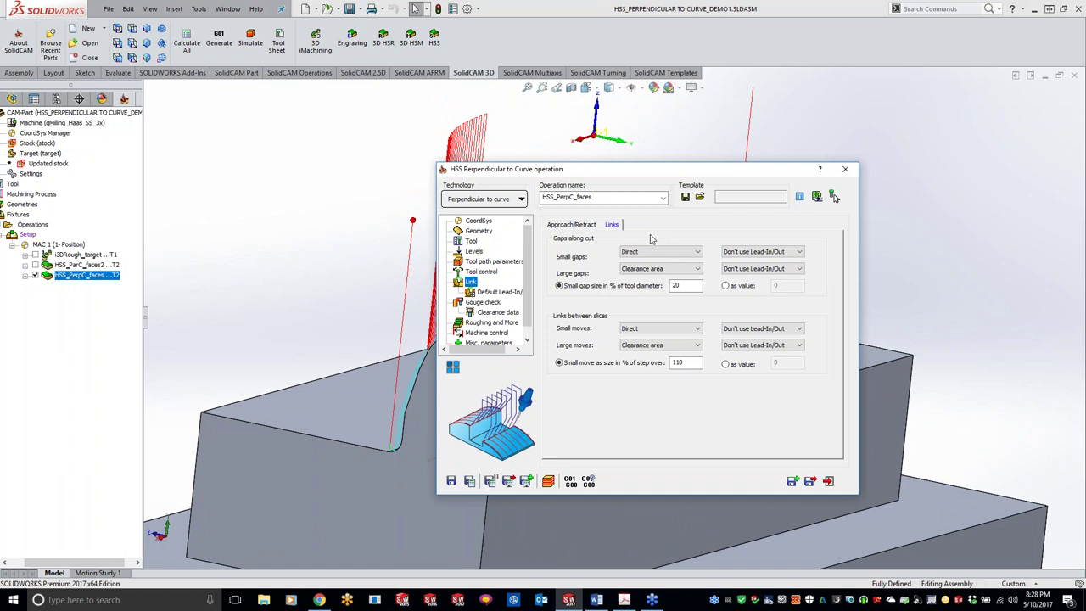
pyautogui.click(645, 269)
pyautogui.click(649, 303)
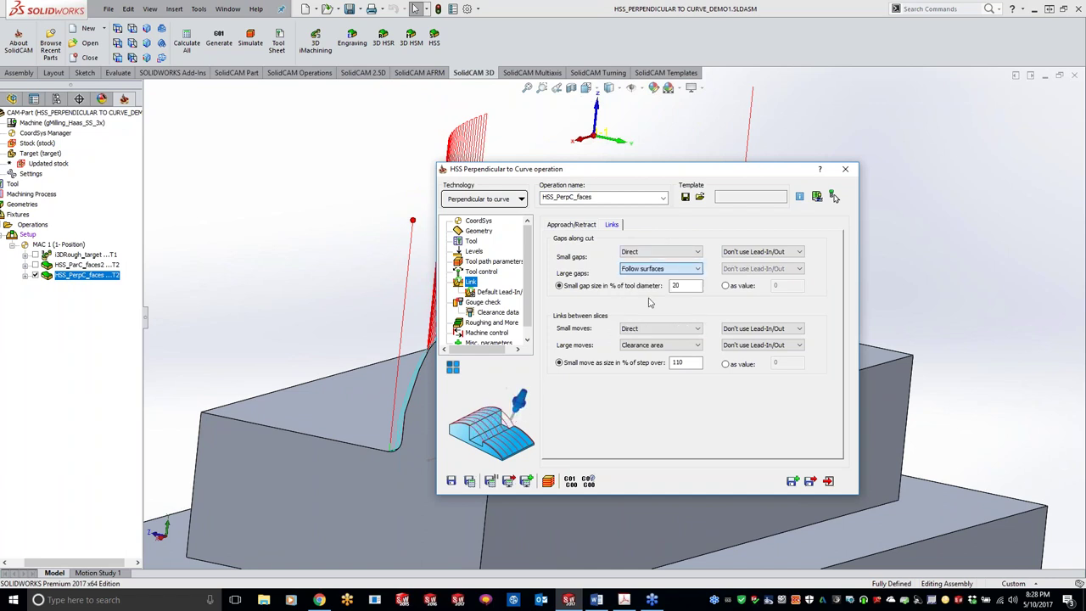
pyautogui.click(662, 345)
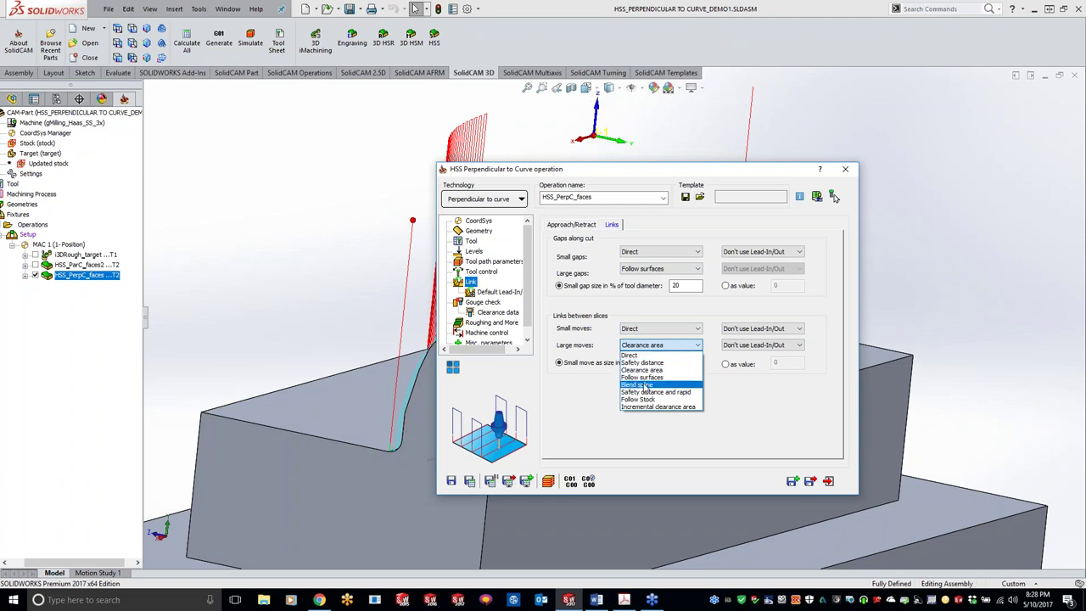
pyautogui.click(647, 386)
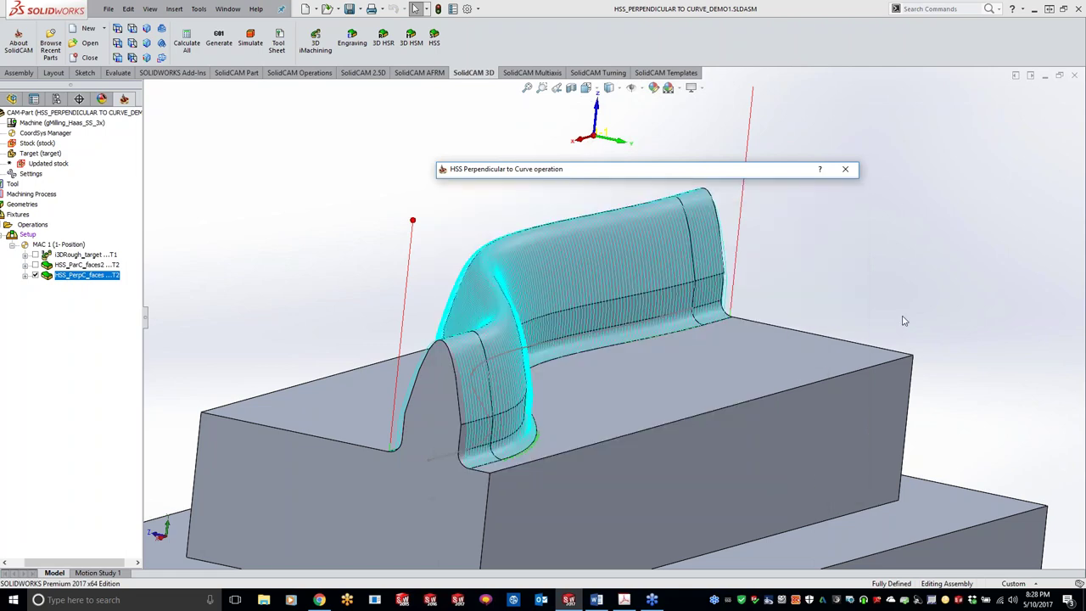
# Inspect the recalculated perpendicular tool path along the whole ridge, up close at its base where the slices link
pyautogui.moveTo(619, 374); pyautogui.dragTo(268, 274, button='middle')
pyautogui.press('Left')
pyautogui.press('Left')
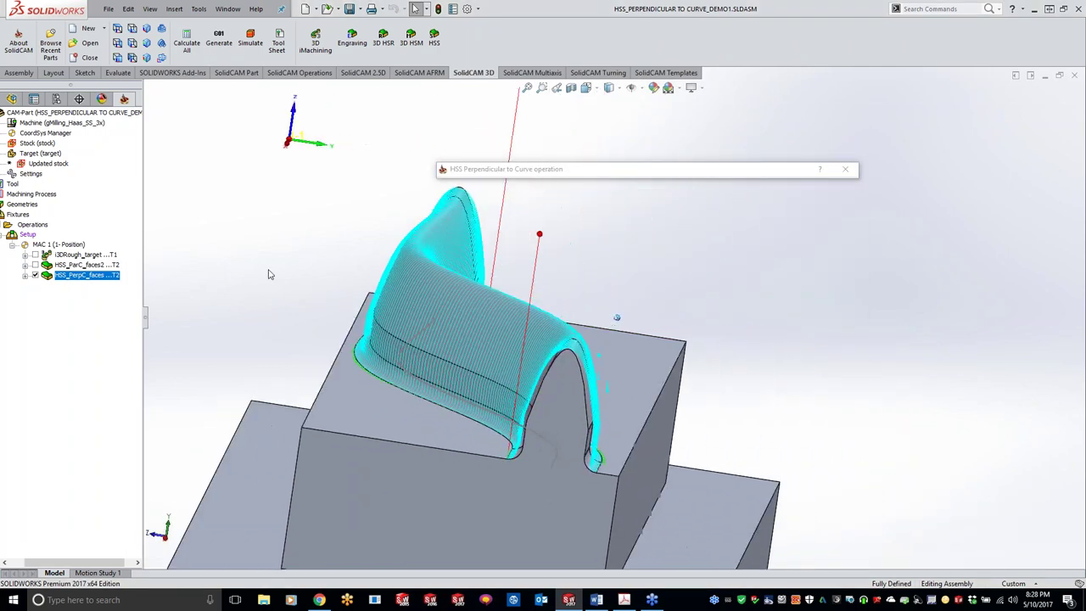
pyautogui.press('Right')
pyautogui.press('Right')
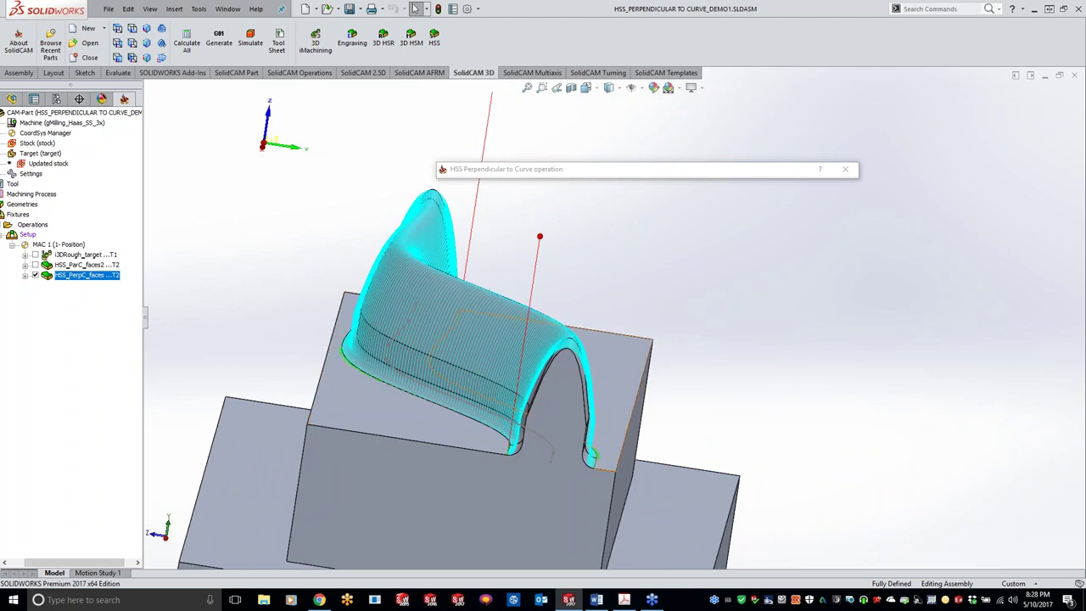
pyautogui.press('Left')
pyautogui.press('Left')
pyautogui.press('Down')
pyautogui.moveTo(588, 444); pyautogui.dragTo(556, 424, button='middle')
pyautogui.scroll(-2, 607, 386)
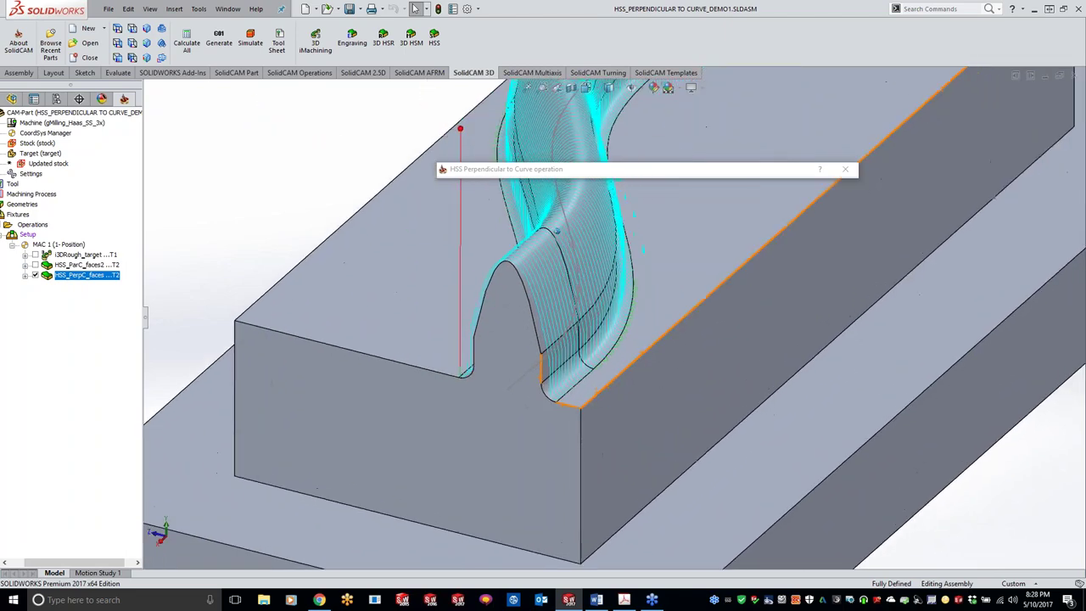
pyautogui.moveTo(615, 366); pyautogui.dragTo(636, 347, button='middle')
pyautogui.press('Right')
pyautogui.press('Right')
pyautogui.press('Right')
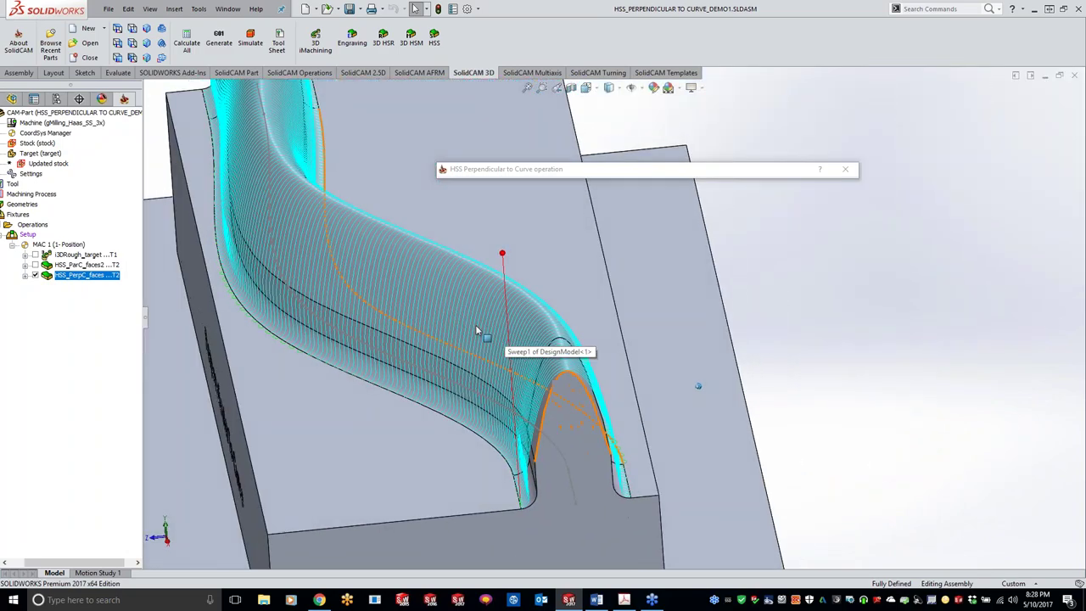
pyautogui.moveTo(425, 323); pyautogui.dragTo(394, 333, button='middle')
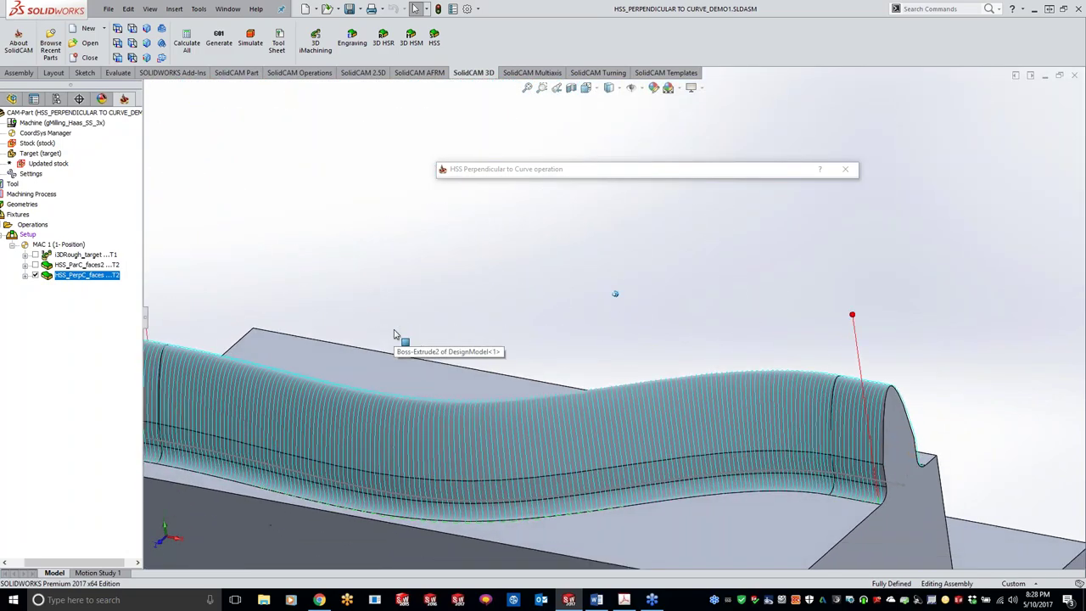
pyautogui.scroll(-5, 395, 334)
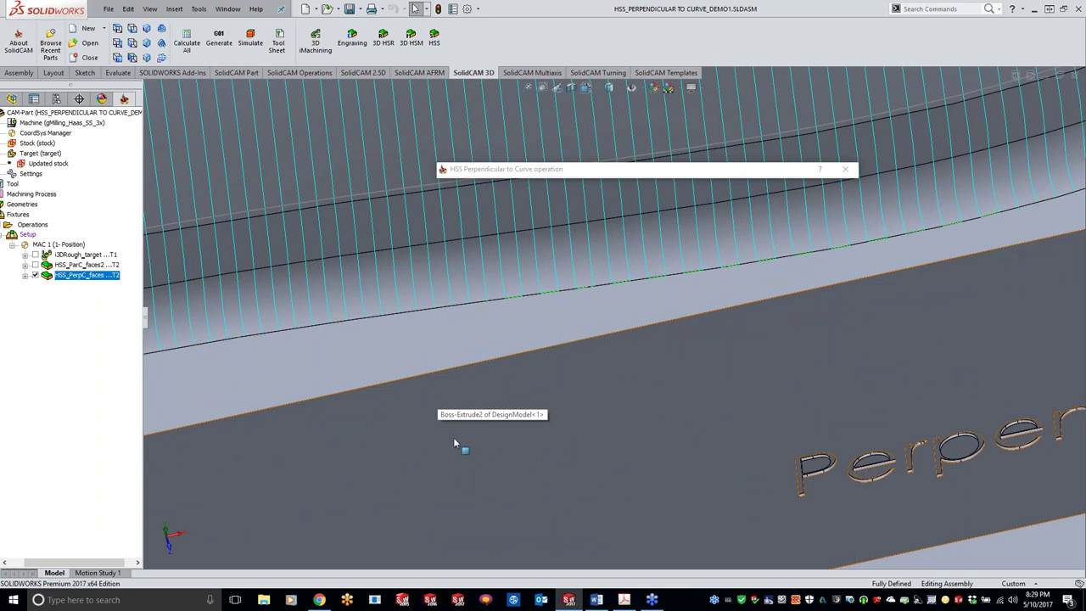
# Examine the slice links along the ridge's base in wireframe display and restore the shaded display
pyautogui.click(591, 92)
pyautogui.click(620, 89)
pyautogui.click(613, 166)
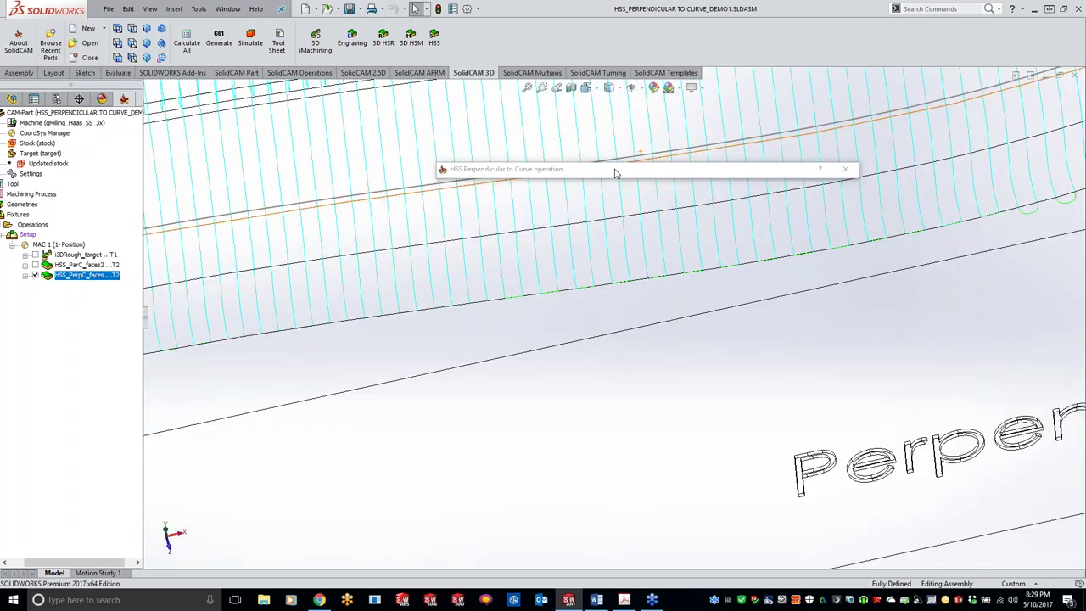
pyautogui.moveTo(294, 351); pyautogui.dragTo(223, 450, button='middle')
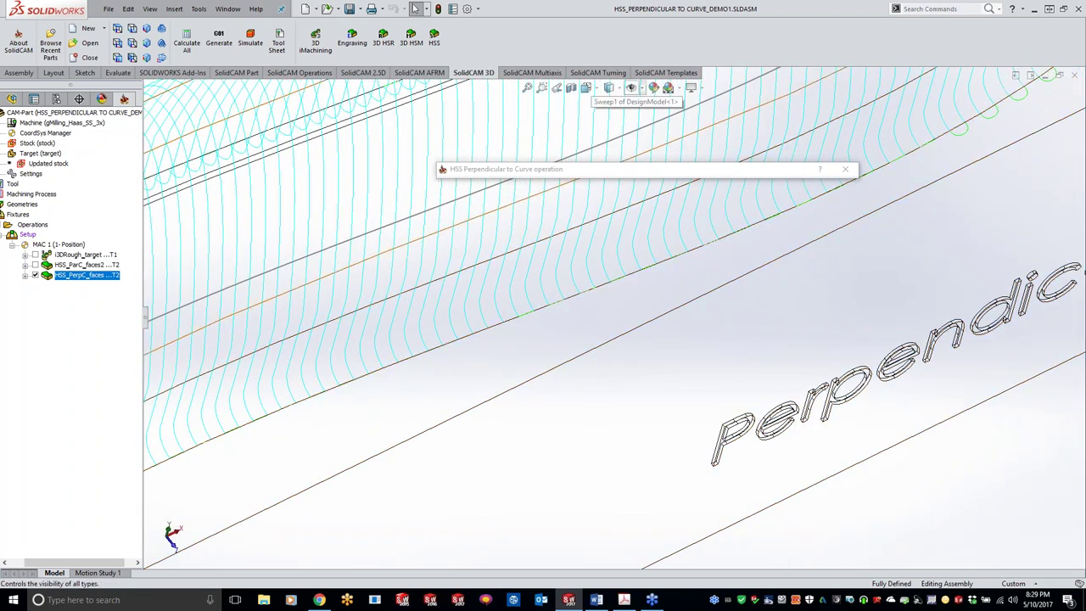
pyautogui.click(608, 88)
pyautogui.click(608, 103)
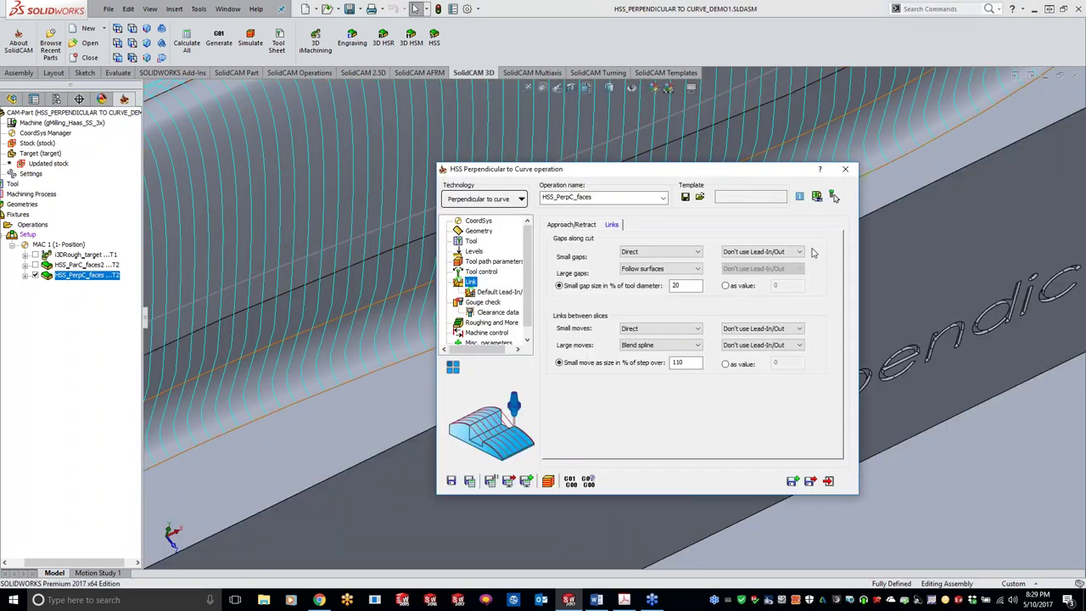
# Enable Gouge 1 with the two flat faces on either side of the ridge as check surfaces, and recalculate the operation
pyautogui.click(976, 487)
pyautogui.scroll(3, 938, 458)
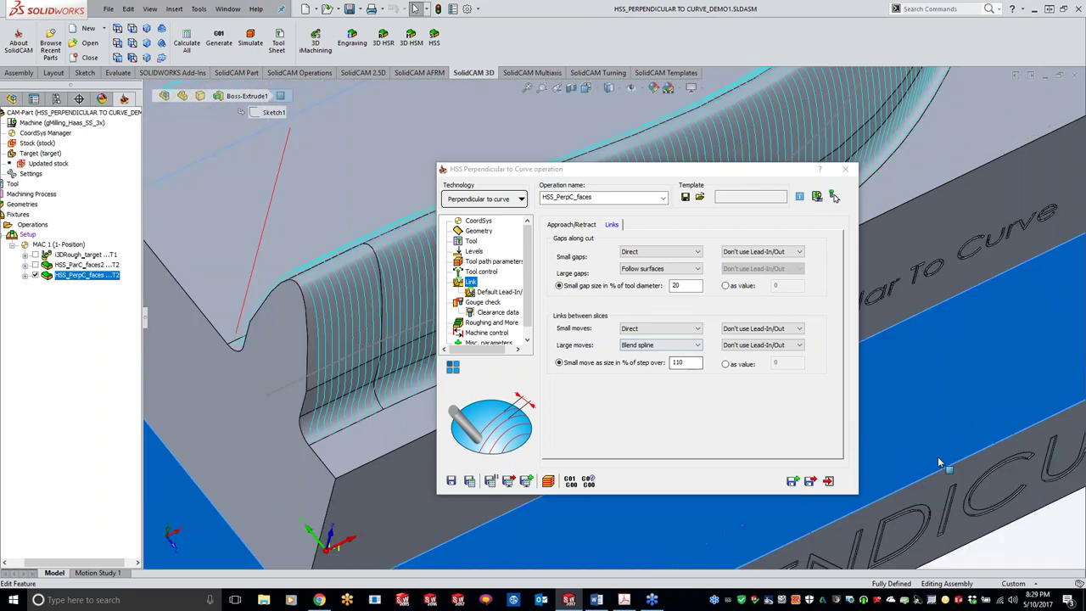
pyautogui.scroll(6, 940, 462)
pyautogui.scroll(1, 861, 436)
pyautogui.click(468, 303)
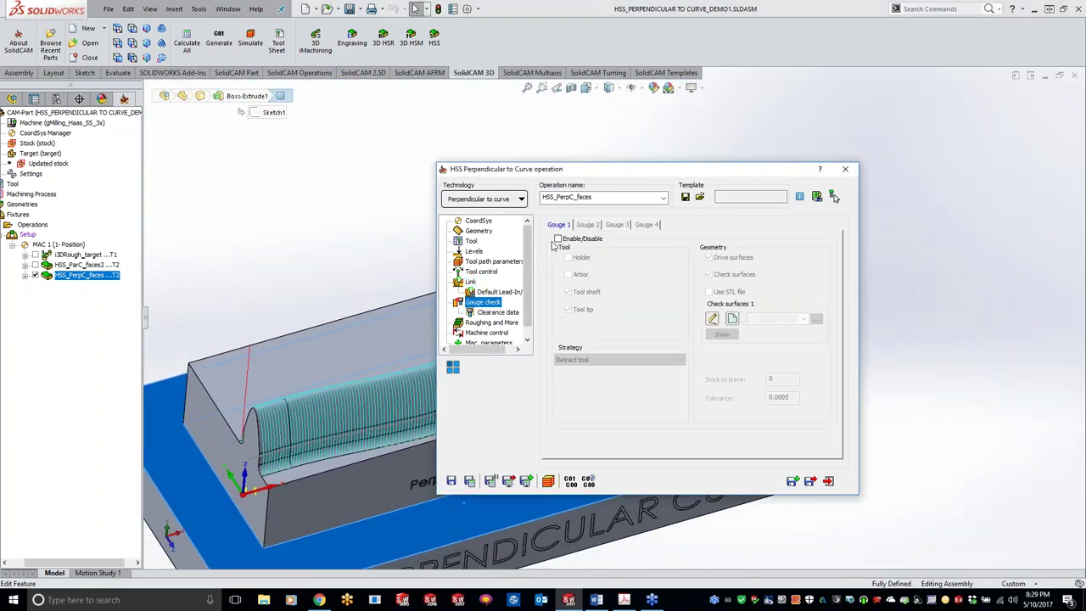
pyautogui.click(557, 239)
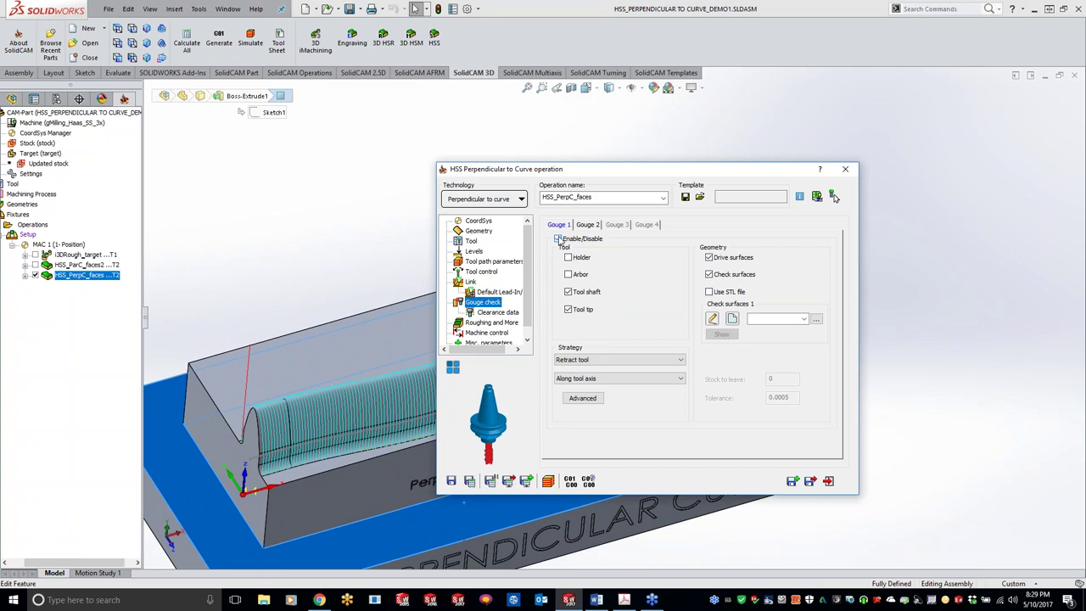
pyautogui.click(733, 319)
pyautogui.click(294, 373)
pyautogui.click(683, 333)
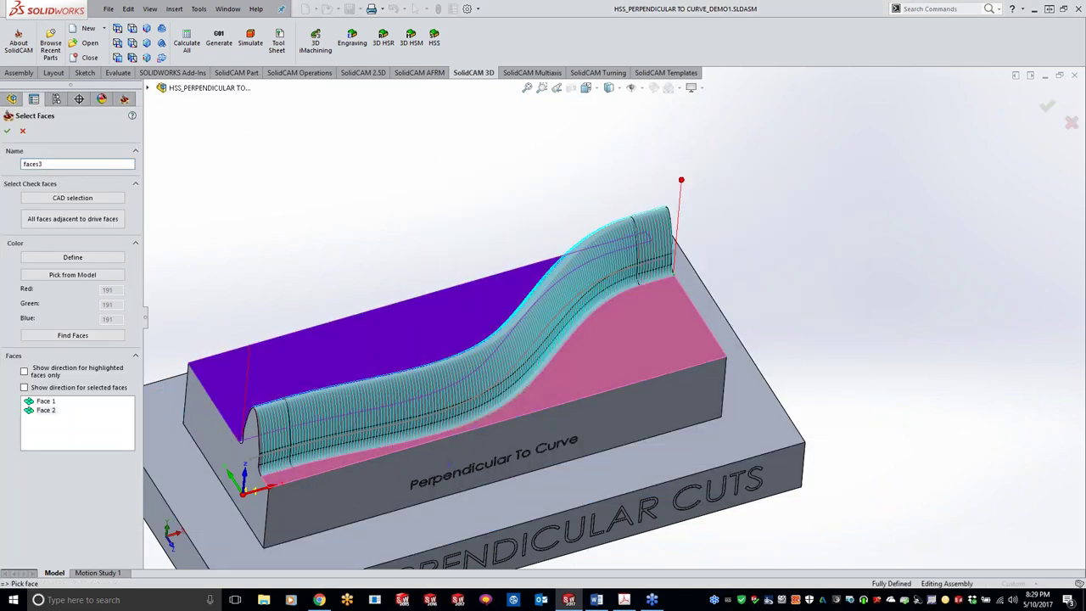
pyautogui.click(8, 131)
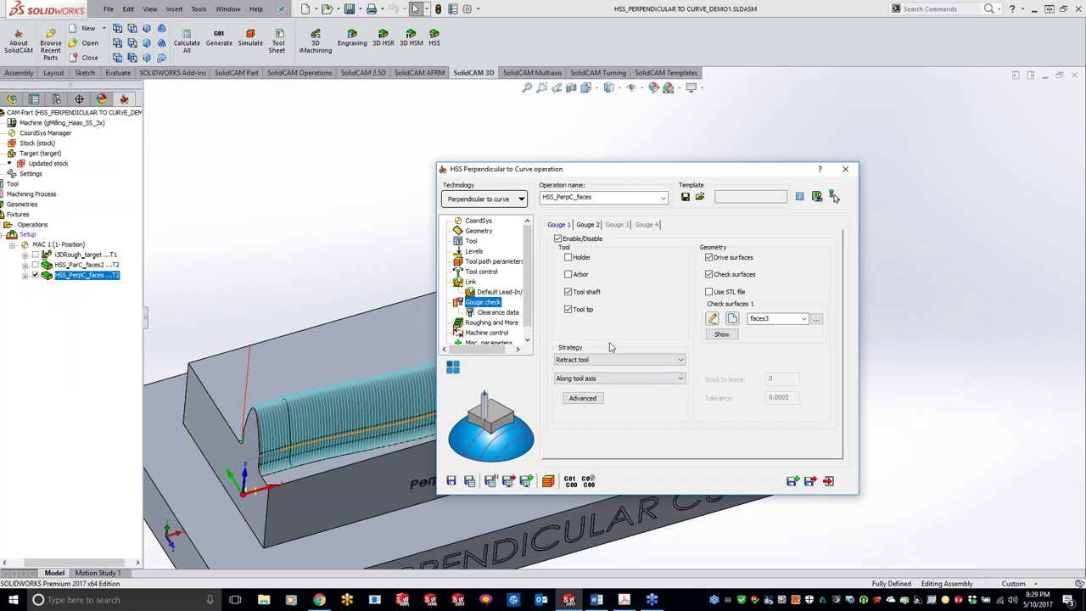
pyautogui.click(470, 481)
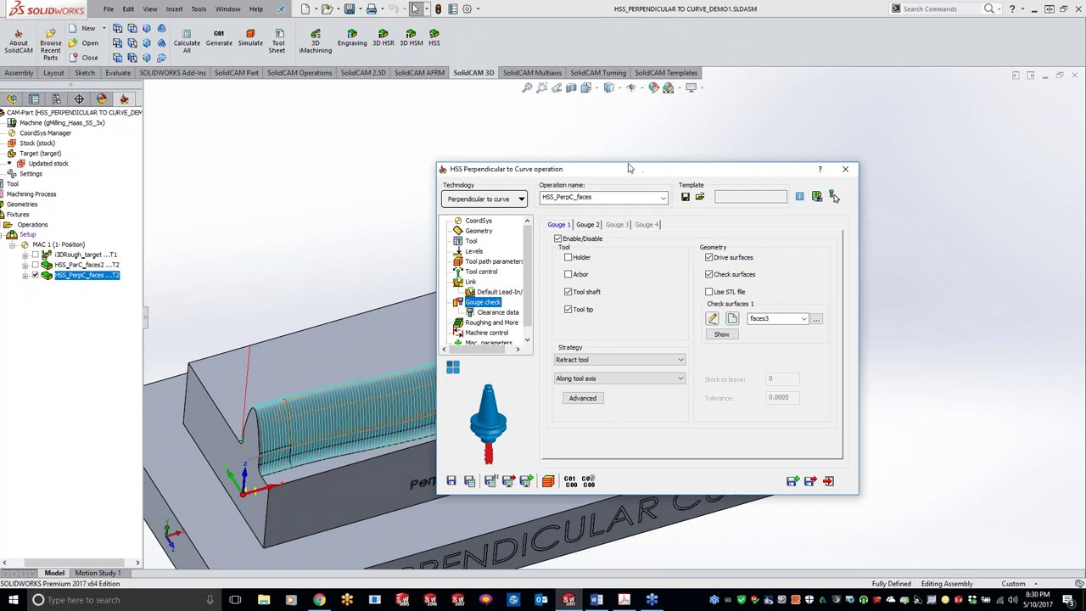
# Inspect the perpendicular tool path from above, up close at both ends of the ridge where the first and last slices lie
pyautogui.moveTo(679, 178); pyautogui.dragTo(322, 58)
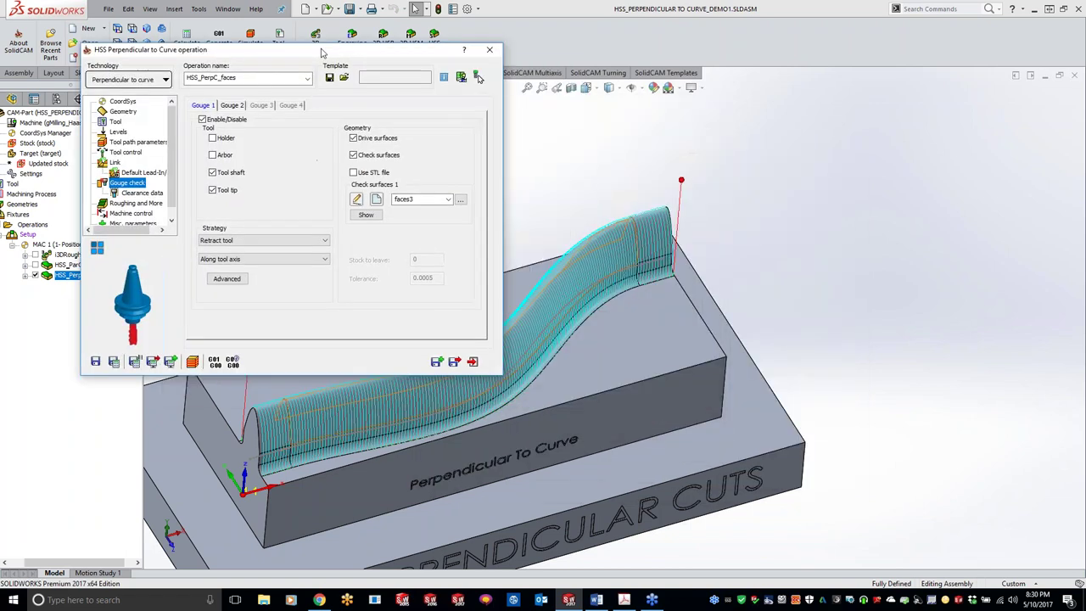
pyautogui.moveTo(877, 291); pyautogui.dragTo(815, 272, button='middle')
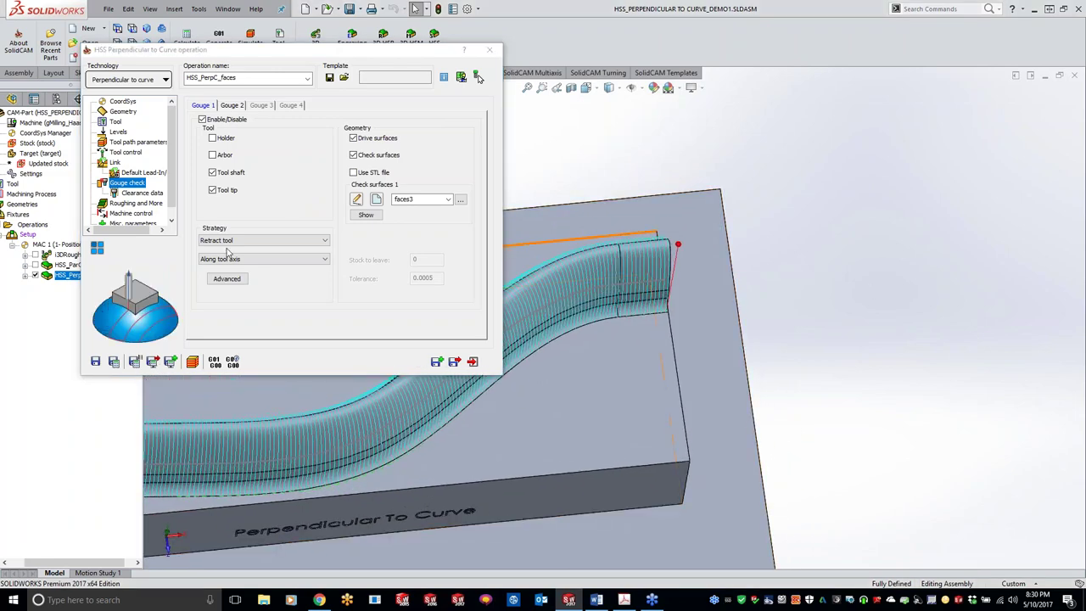
pyautogui.moveTo(831, 309); pyautogui.dragTo(830, 307, button='middle')
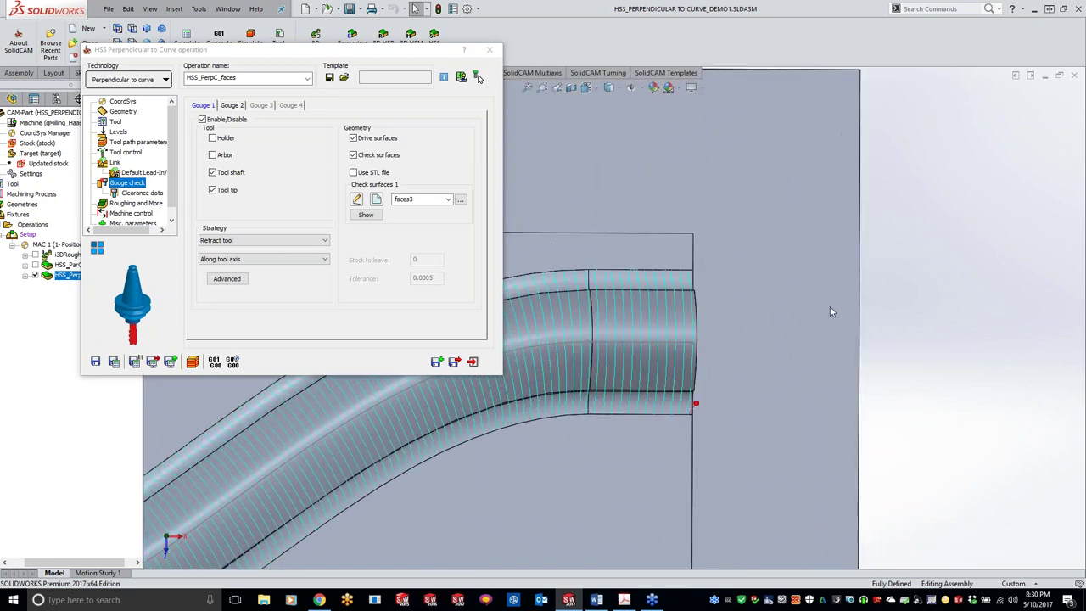
pyautogui.hotkey('ctrl', '1')
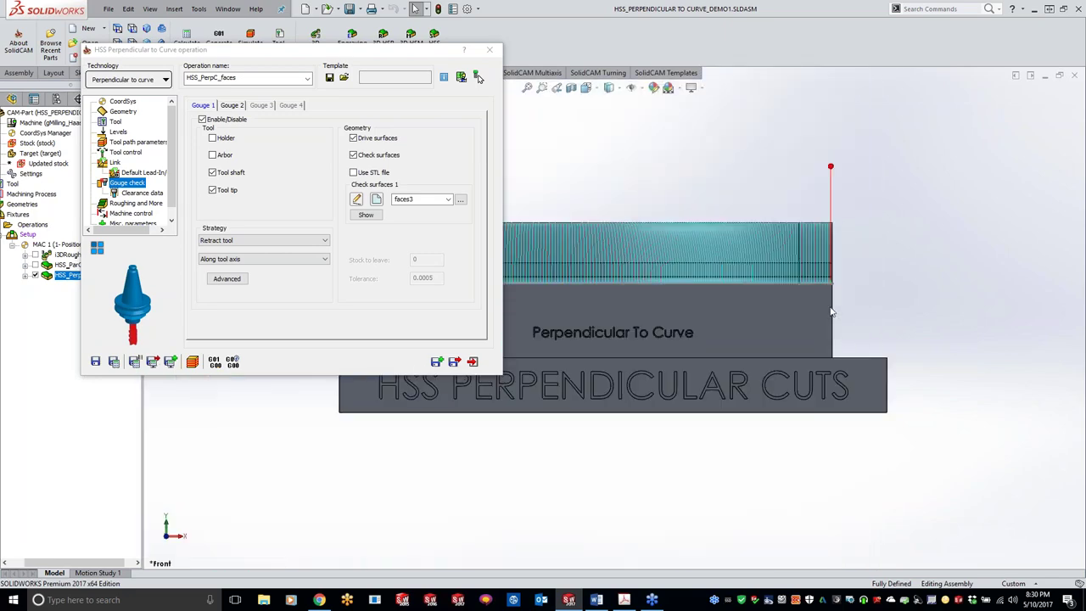
pyautogui.hotkey('ctrl', '5')
pyautogui.scroll(-4, 824, 275)
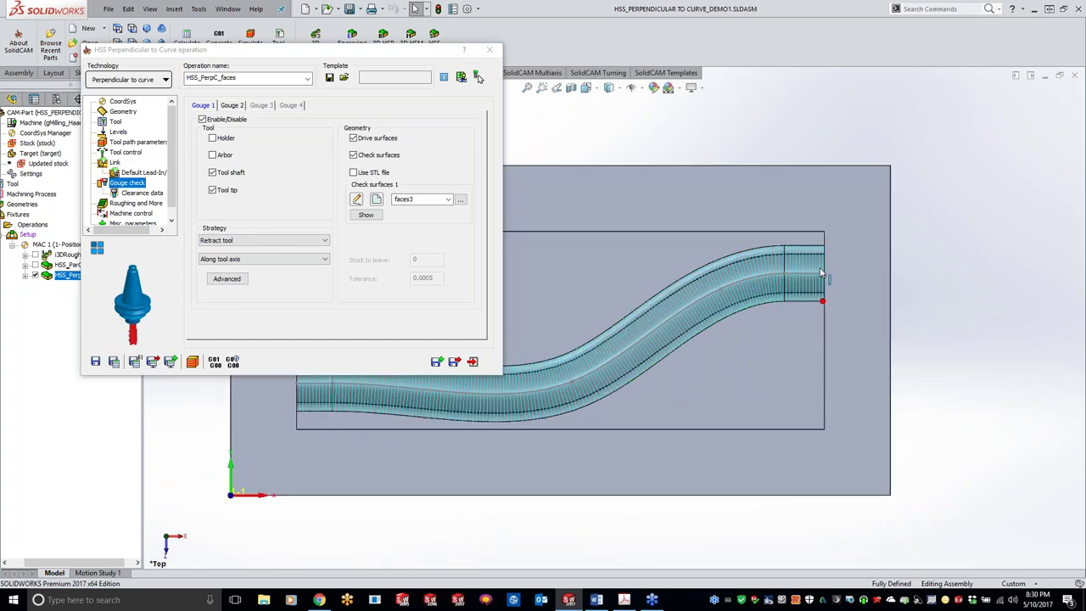
pyautogui.scroll(-3, 784, 277)
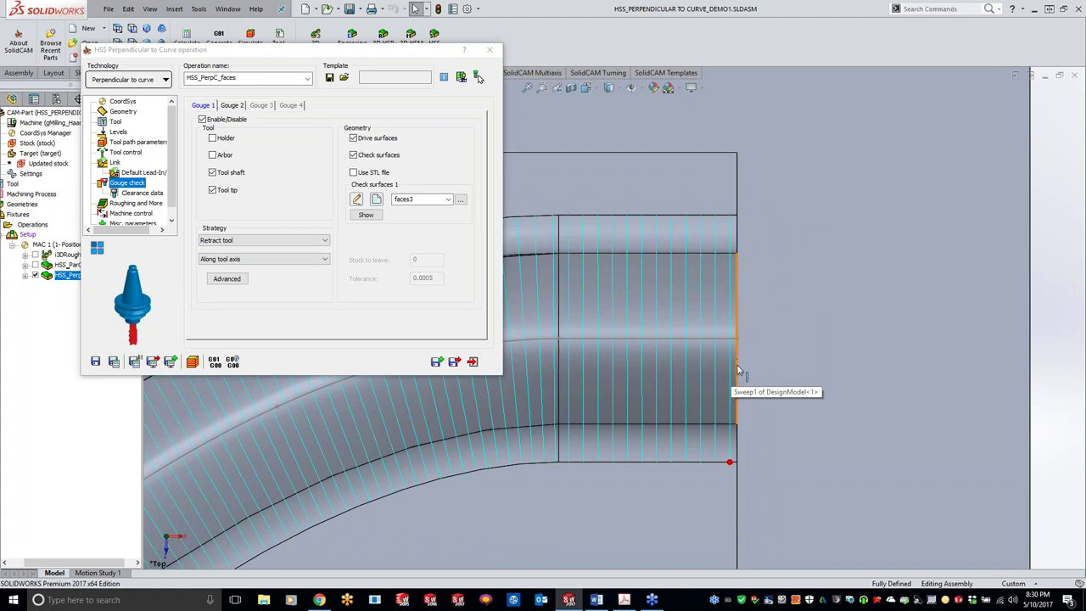
pyautogui.scroll(5, 483, 437)
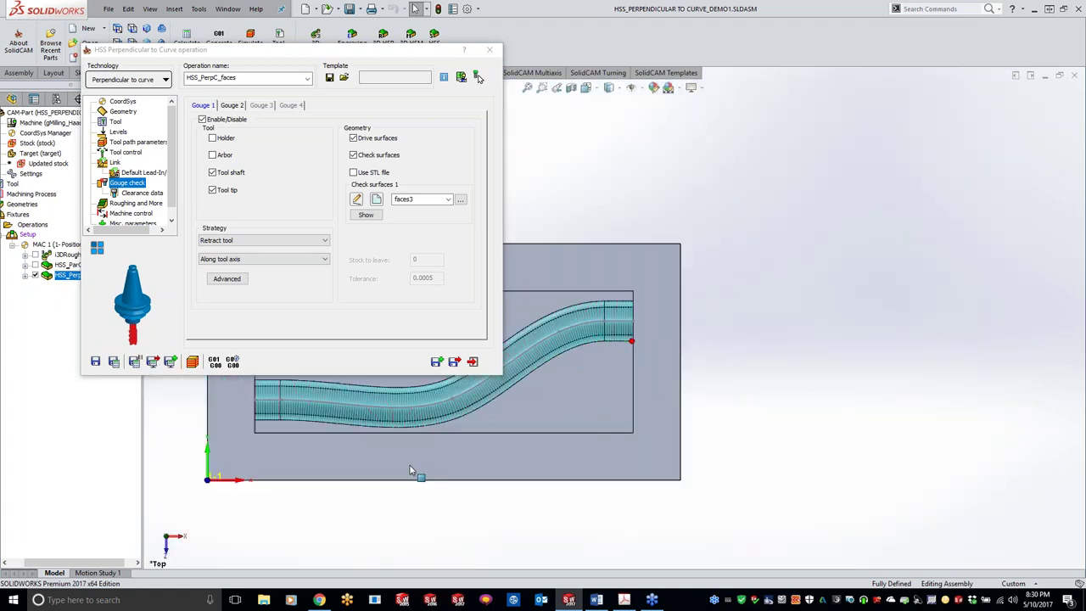
pyautogui.scroll(4, 447, 349)
pyautogui.scroll(-7, 540, 337)
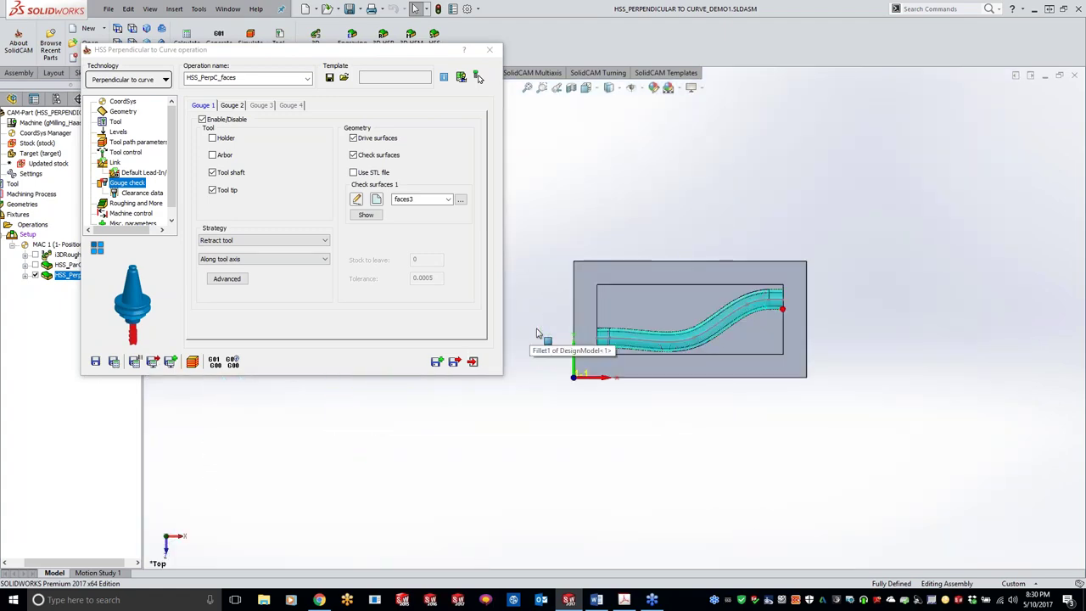
pyautogui.scroll(-8, 626, 342)
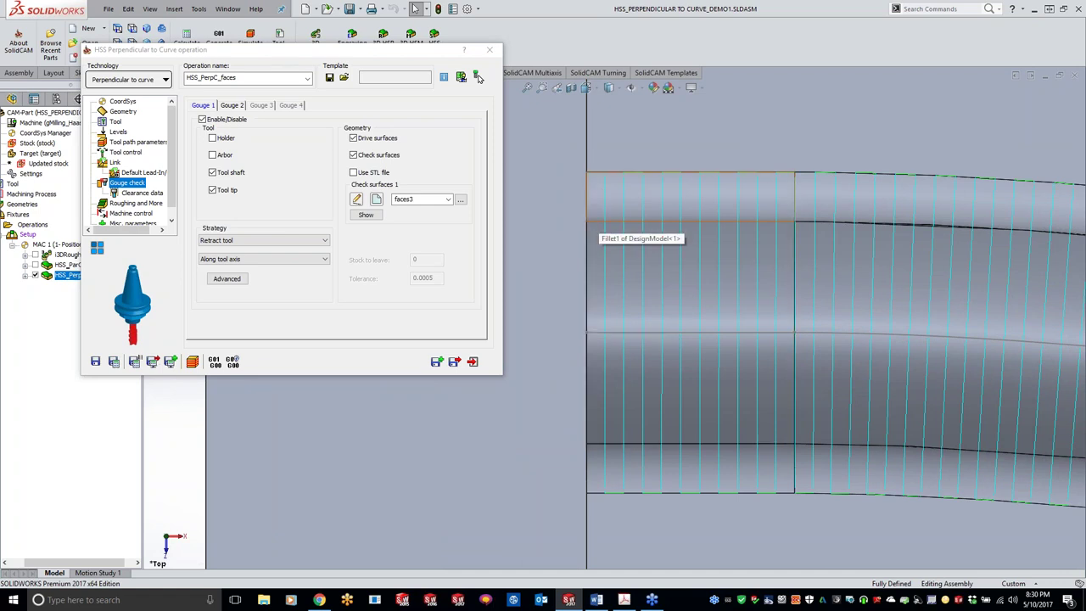
# Set the geometry's area type to Full, start and end at exact surface edges, and recalculate the operation
pyautogui.click(114, 163)
pyautogui.click(136, 141)
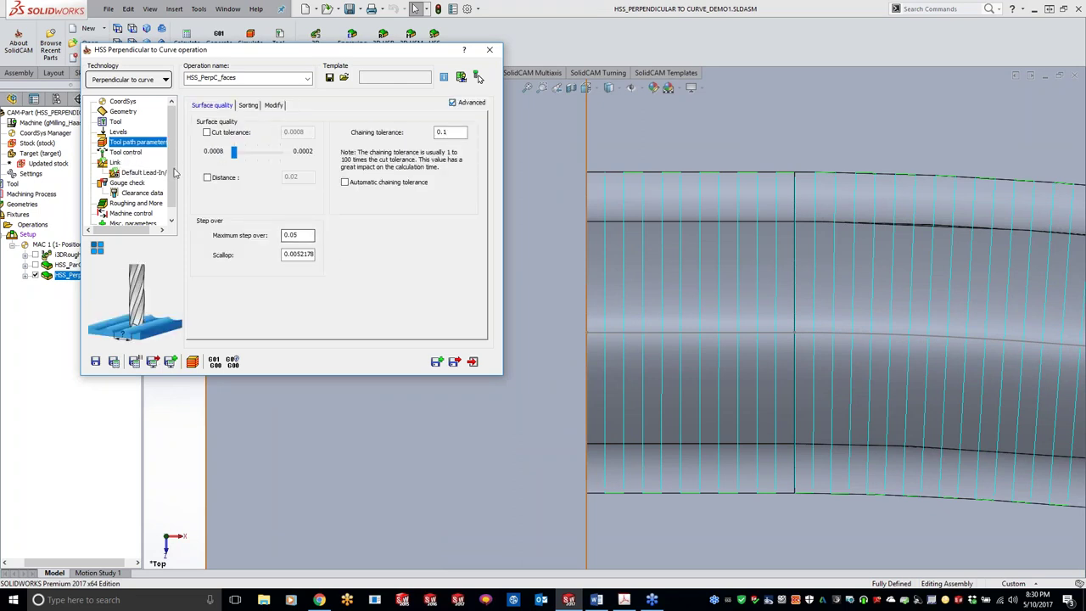
pyautogui.click(123, 112)
pyautogui.click(391, 129)
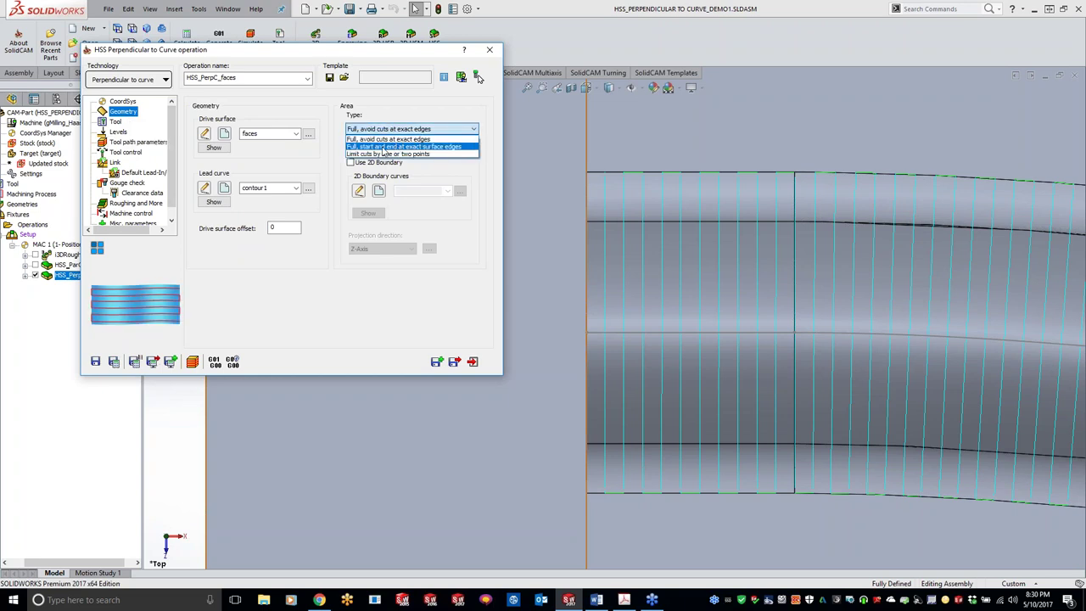
pyautogui.click(384, 148)
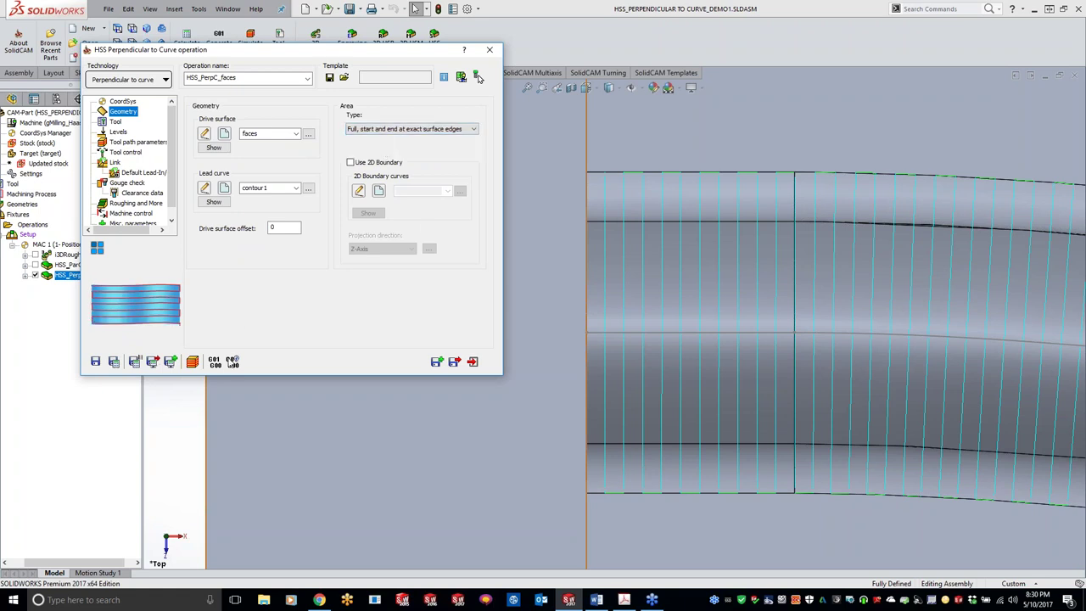
pyautogui.click(116, 362)
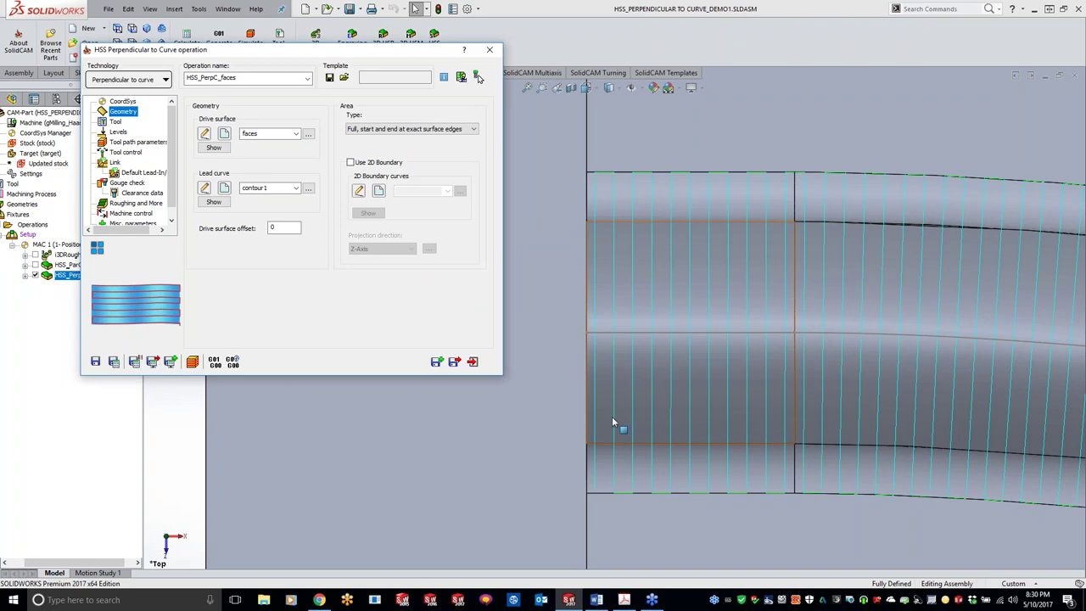
# Examine the recalculated slices at both ends of the ridge to check how they meet the surface edges
pyautogui.scroll(12, 710, 414)
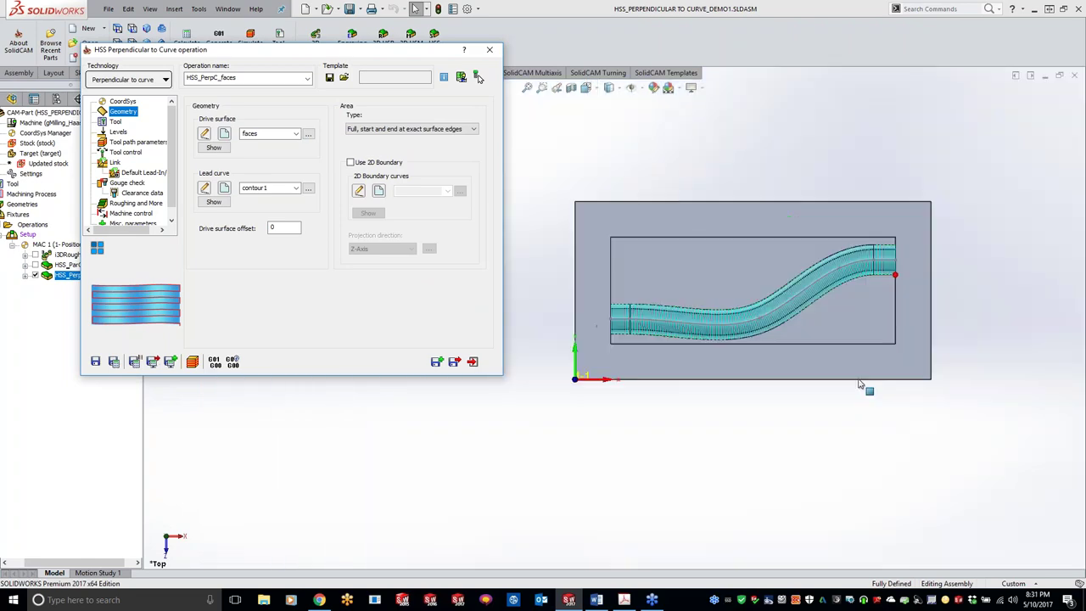
pyautogui.scroll(-7, 853, 279)
pyautogui.scroll(-5, 704, 269)
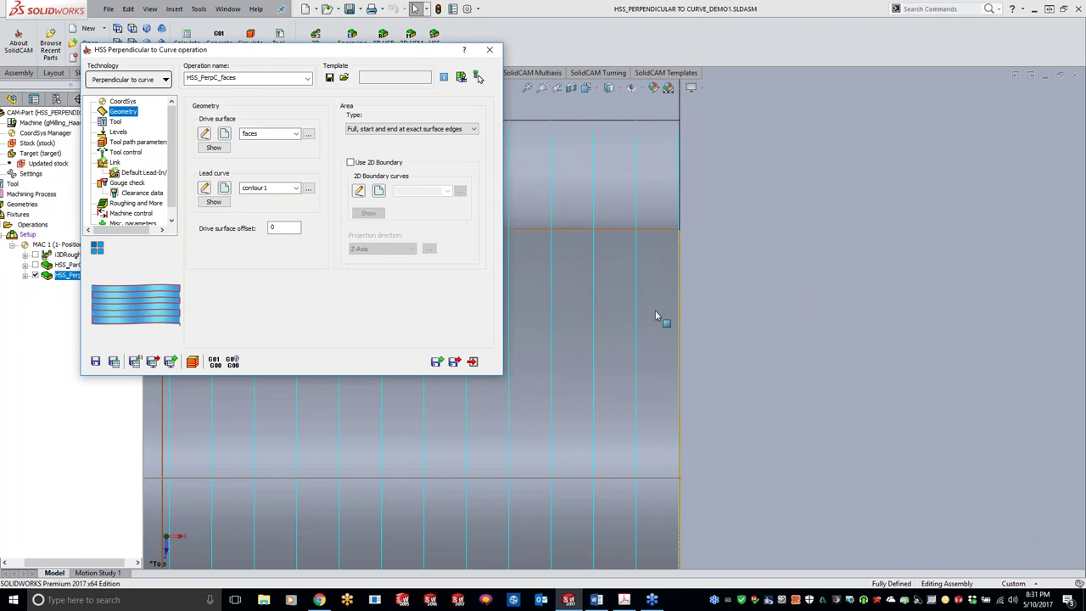
pyautogui.scroll(6, 655, 316)
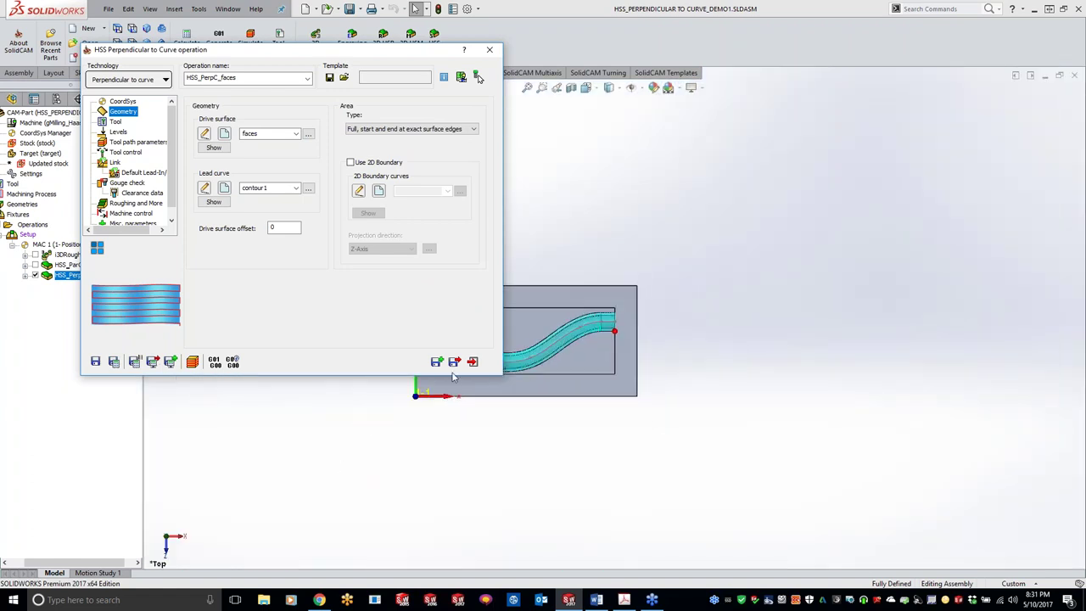
pyautogui.scroll(2, 601, 331)
pyautogui.scroll(-6, 609, 322)
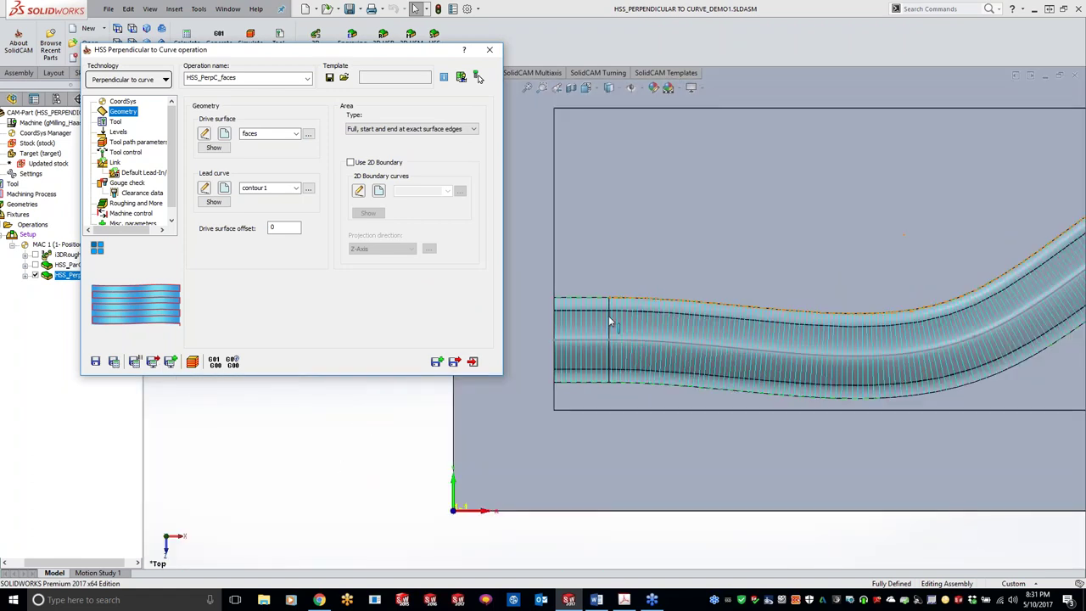
pyautogui.scroll(-8, 610, 327)
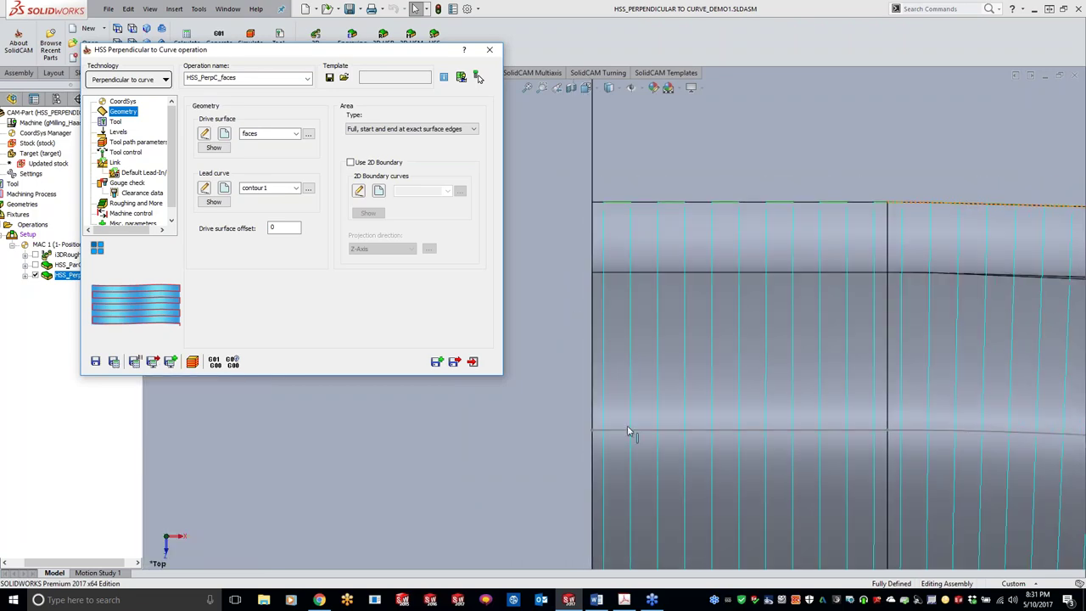
pyautogui.scroll(2, 626, 437)
pyautogui.scroll(1, 614, 357)
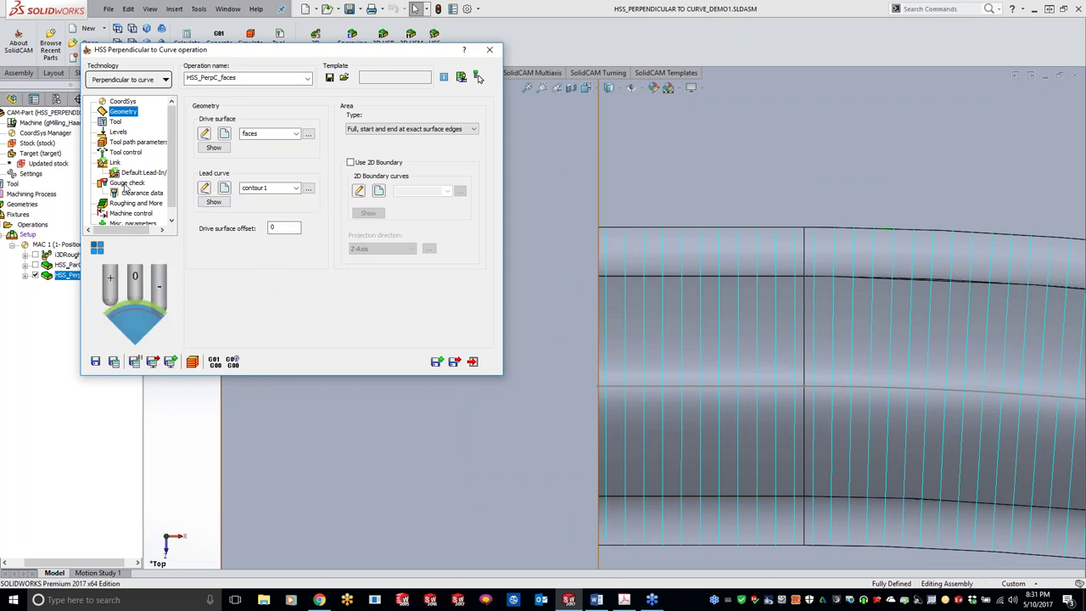
# Set the maximum step over to 0.01 in the tool path parameters and recalculate the perpendicular operation
pyautogui.click(127, 182)
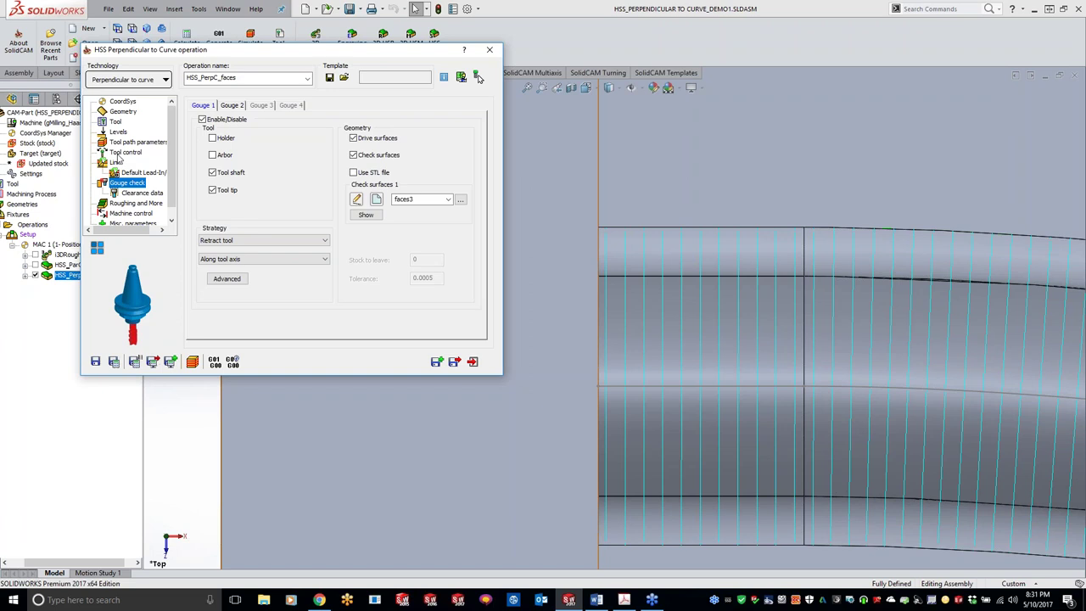
pyautogui.click(136, 142)
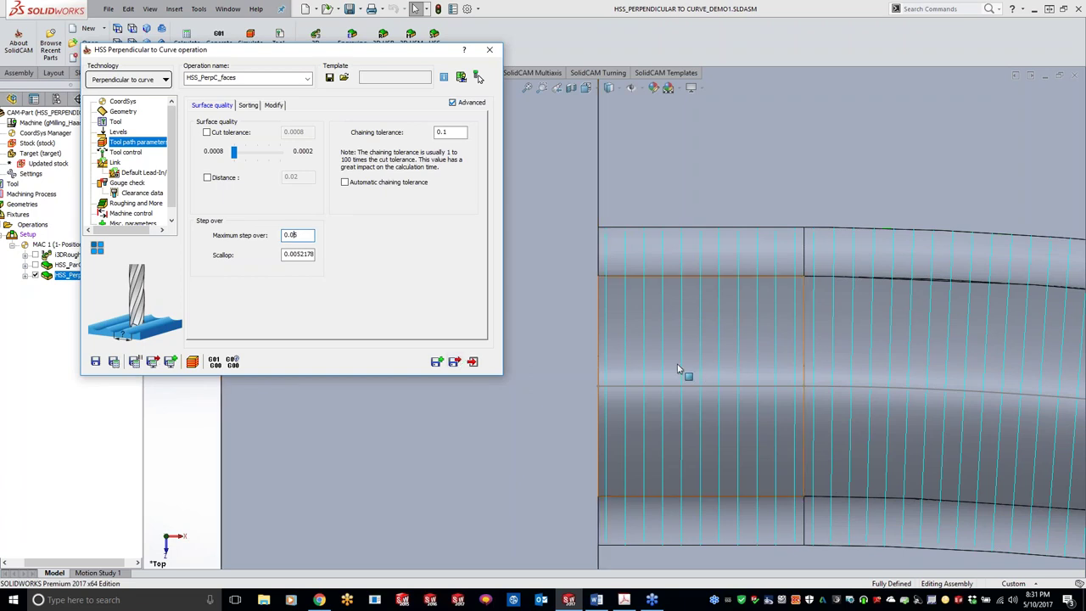
pyautogui.write('2')
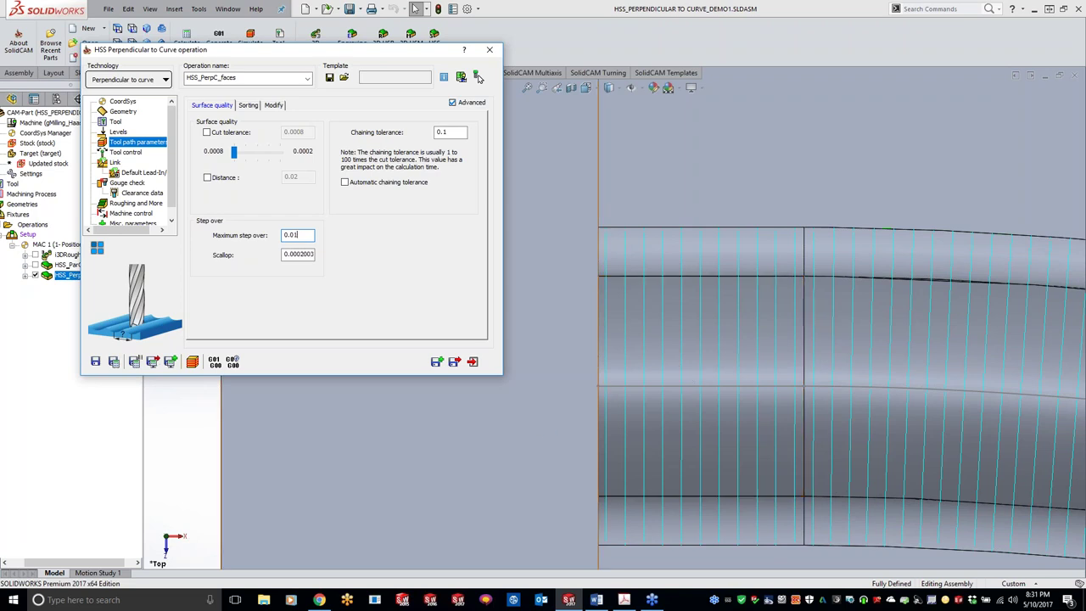
pyautogui.click(113, 362)
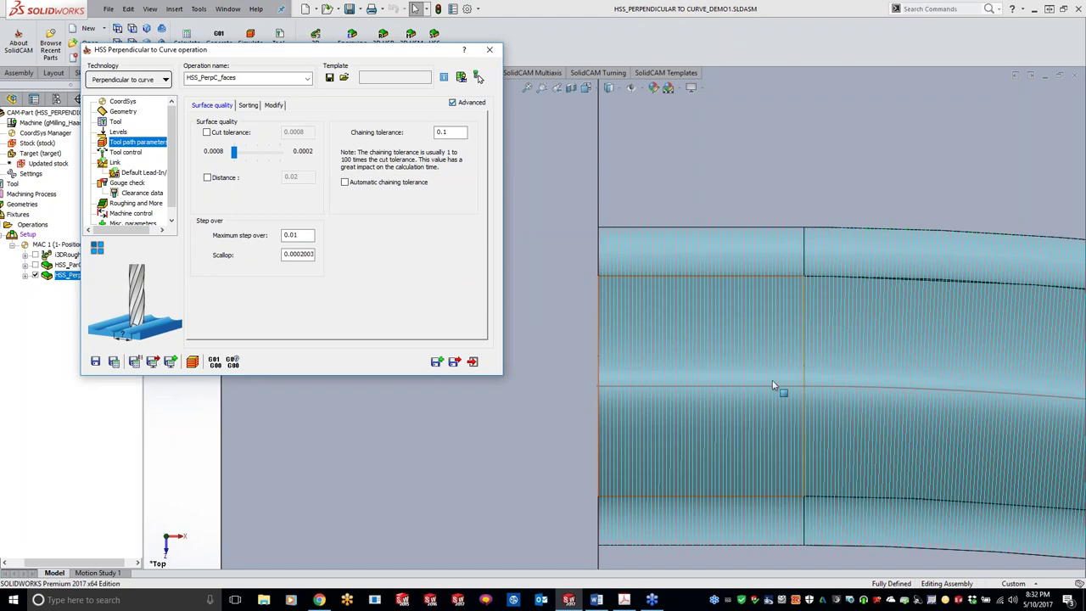
# Inspect the finer tool path over the whole ridge from above and at an angle, and close the operation
pyautogui.scroll(7, 721, 352)
pyautogui.scroll(2, 794, 392)
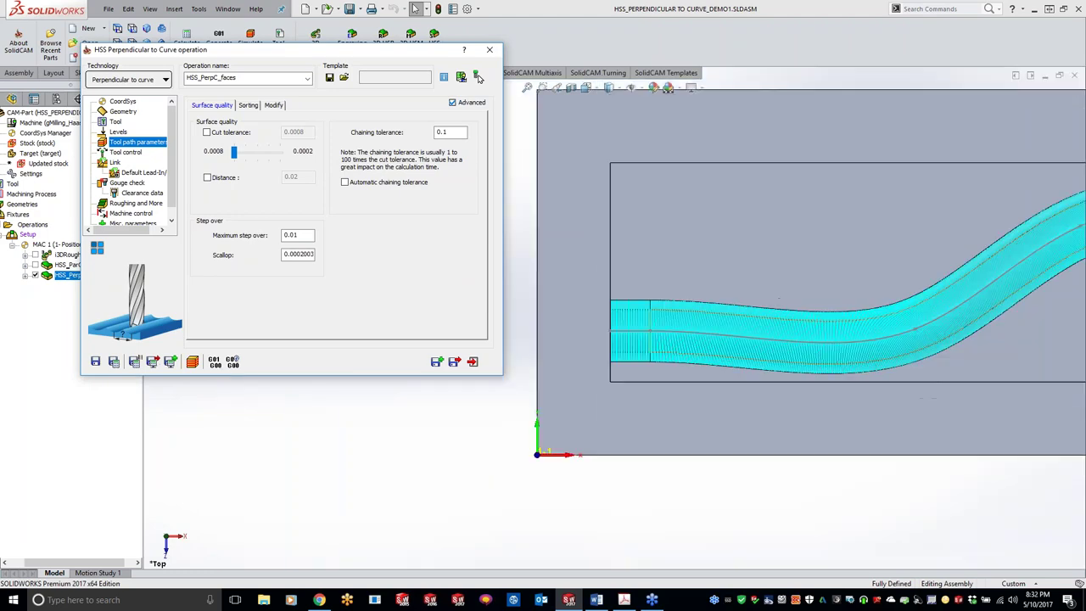
pyautogui.scroll(1, 892, 357)
pyautogui.click(895, 449)
pyautogui.moveTo(965, 514); pyautogui.dragTo(829, 269, button='middle')
pyautogui.moveTo(855, 323); pyautogui.dragTo(790, 316, button='middle')
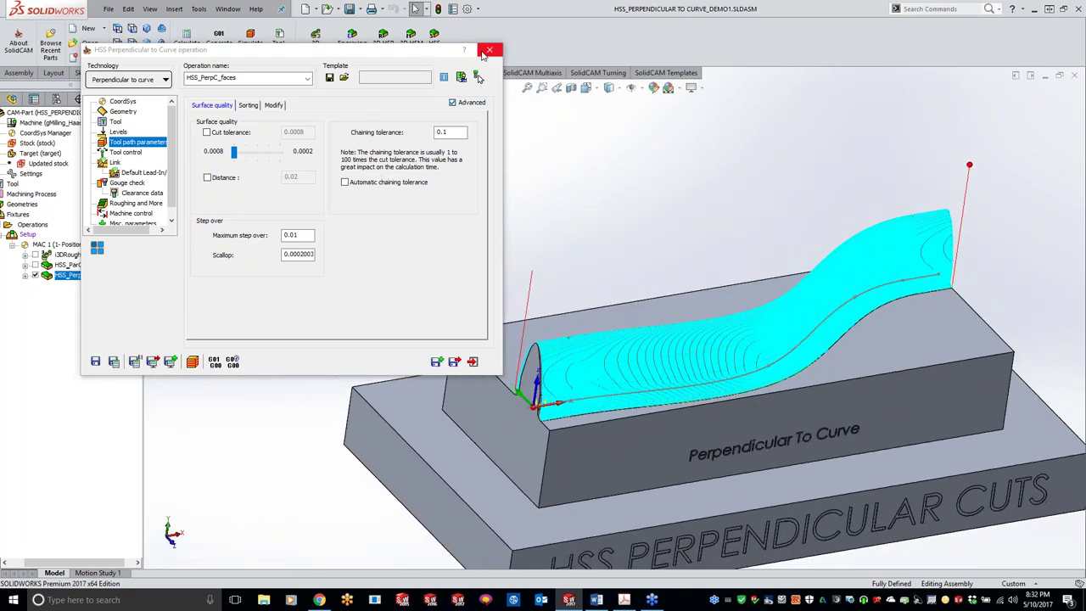
pyautogui.click(488, 51)
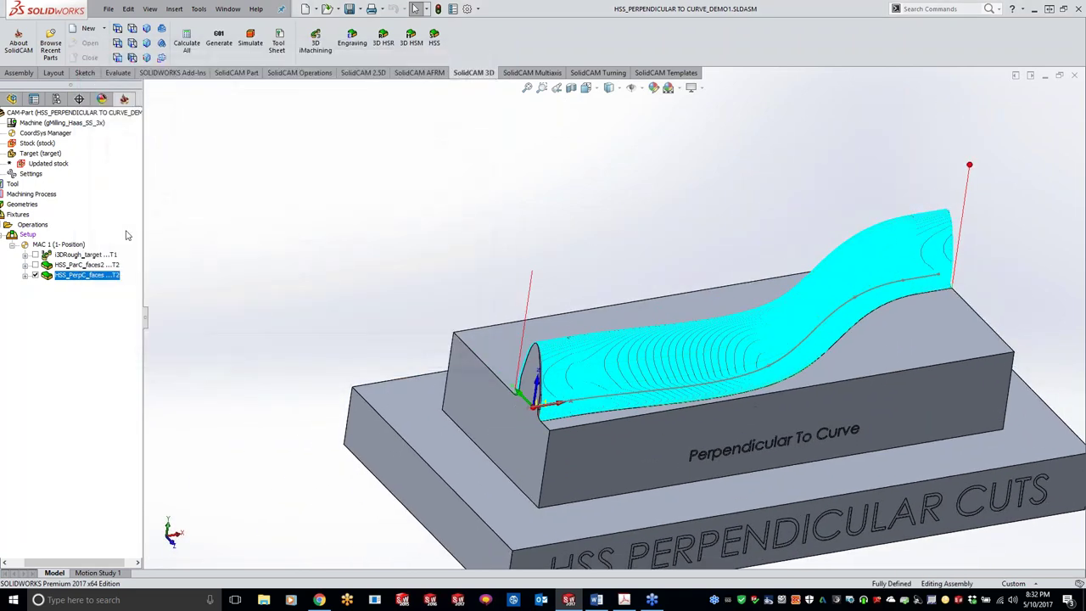
# Hide the existing operations' tool paths and add an HSS milling operation with the Morph between two boundary curves technology
pyautogui.click(35, 266)
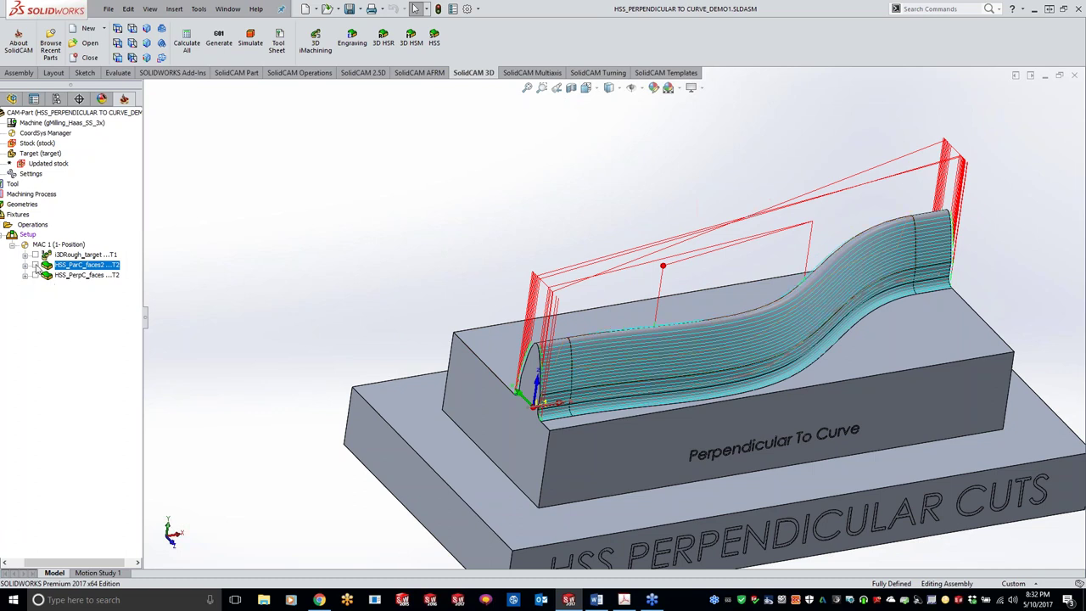
pyautogui.click(35, 266)
pyautogui.rightClick(83, 255)
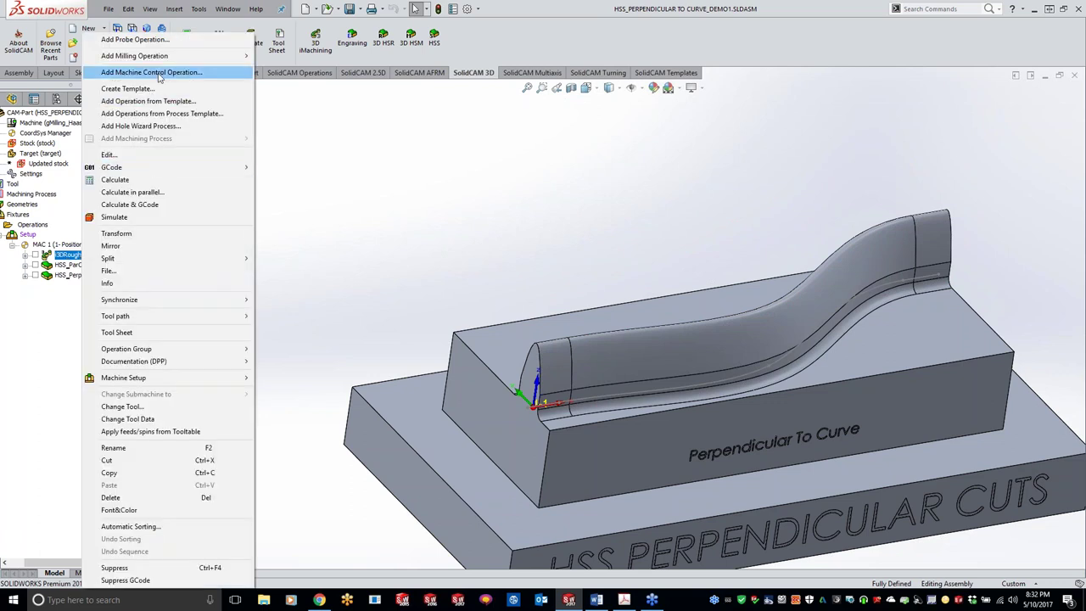
pyautogui.moveTo(140, 55)
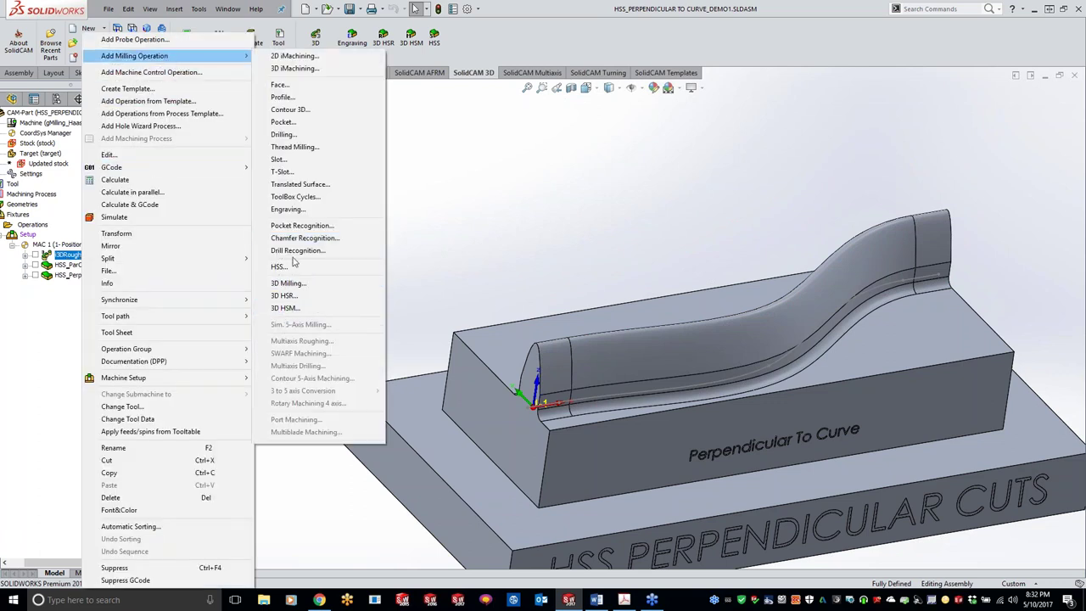
pyautogui.click(292, 267)
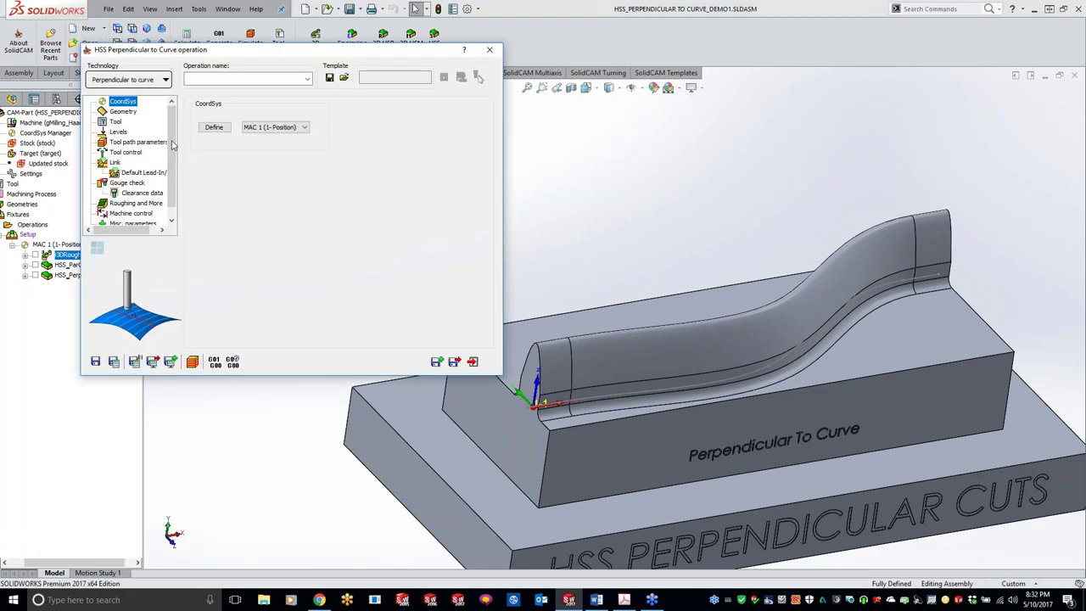
pyautogui.click(139, 82)
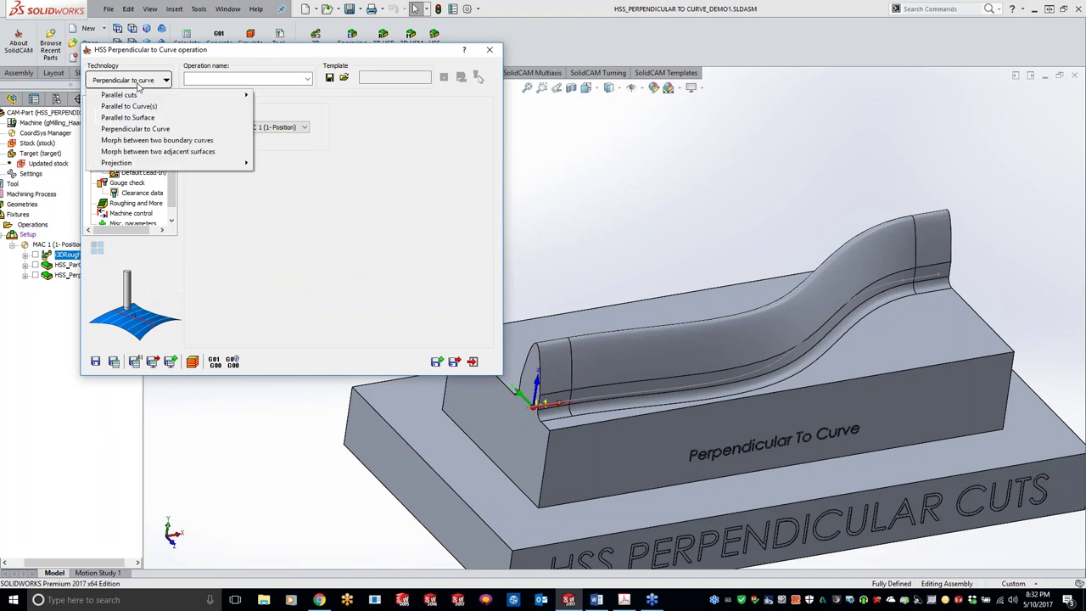
pyautogui.click(137, 140)
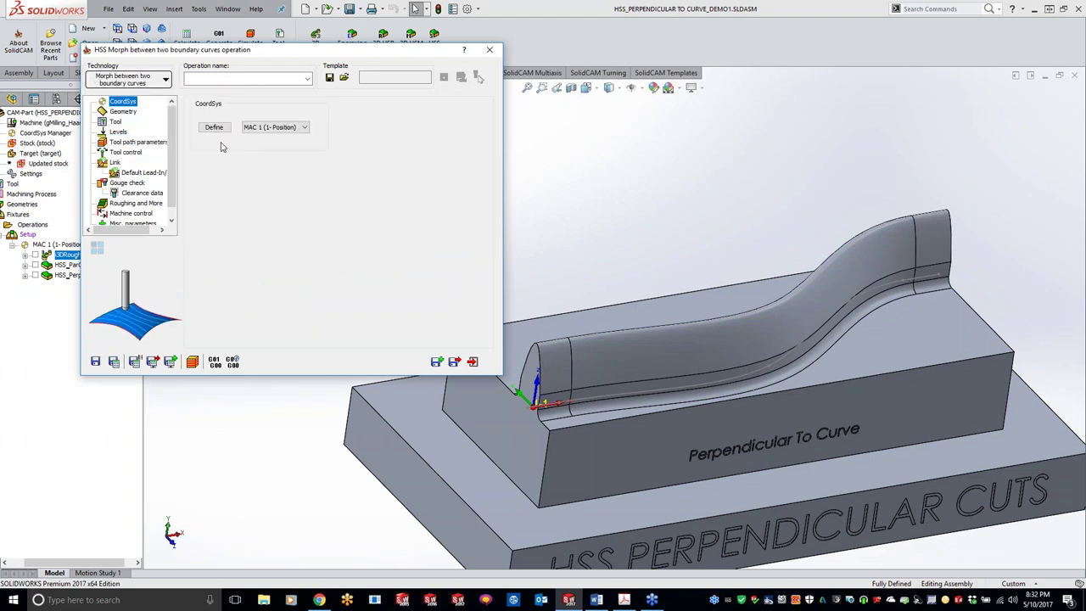
# Assign the existing ridge geometry faces2 as the morph operation's drive surface
pyautogui.click(310, 137)
pyautogui.click(44, 191)
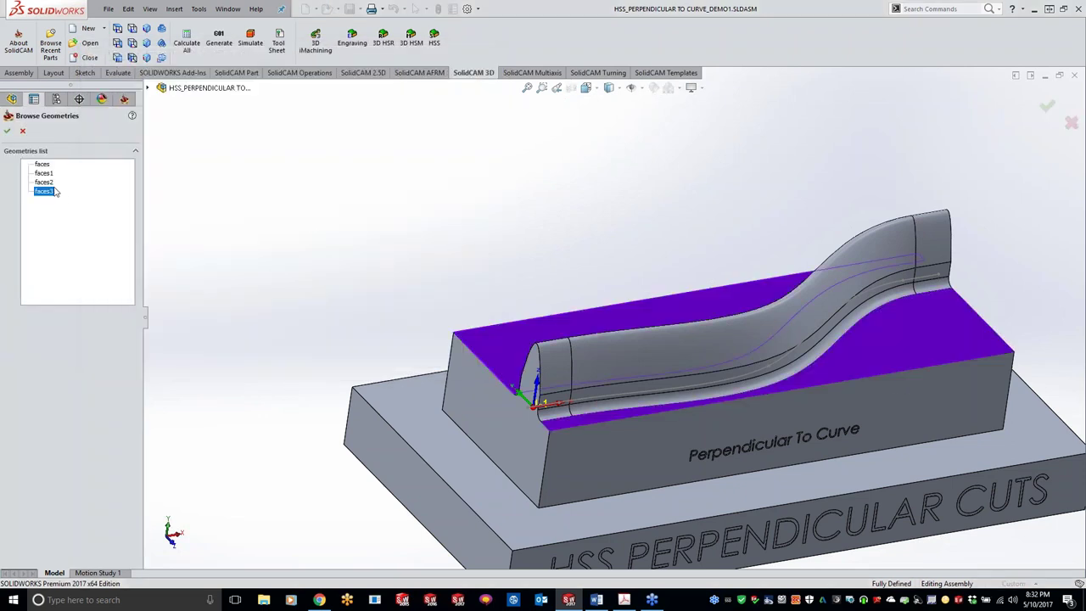
pyautogui.click(44, 182)
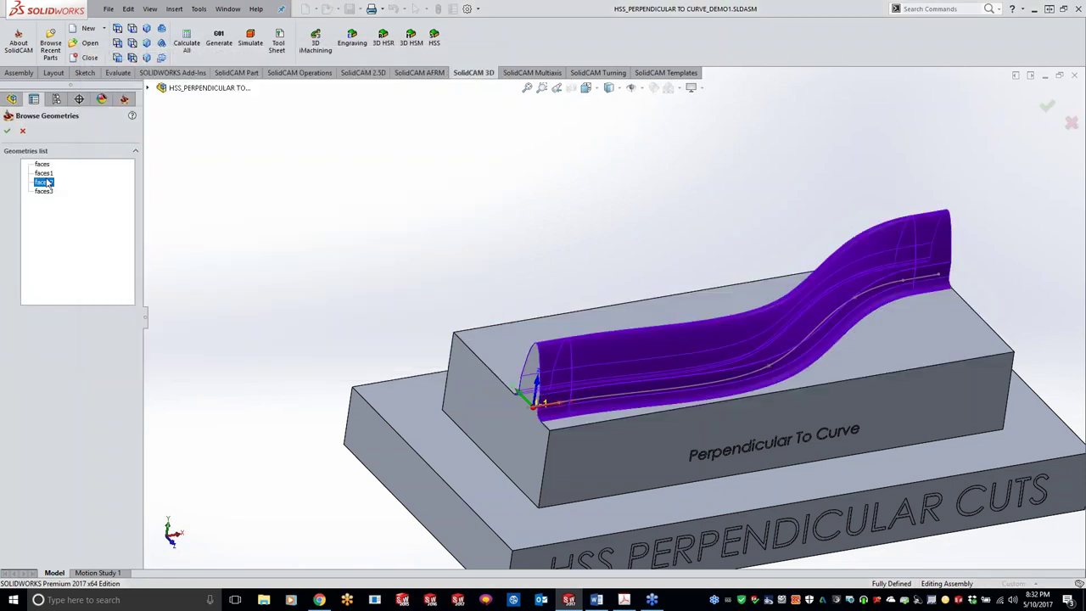
pyautogui.click(7, 131)
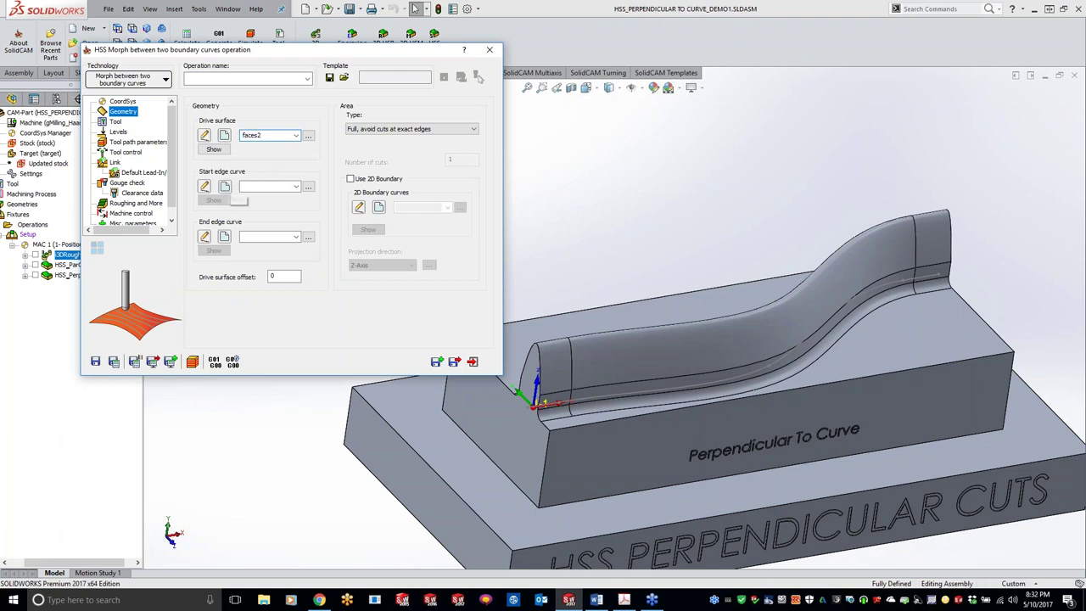
# Define the morph operation's start edge curve as a chain along the full lower edge on the lettered side of the ridge
pyautogui.click(561, 418)
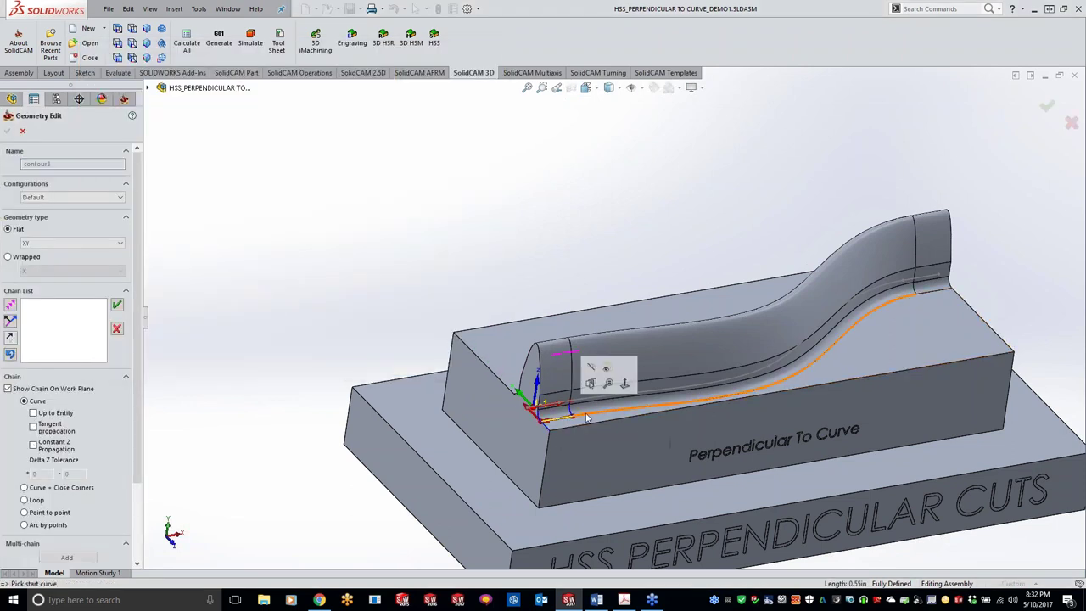
pyautogui.click(781, 381)
pyautogui.click(931, 292)
pyautogui.click(119, 307)
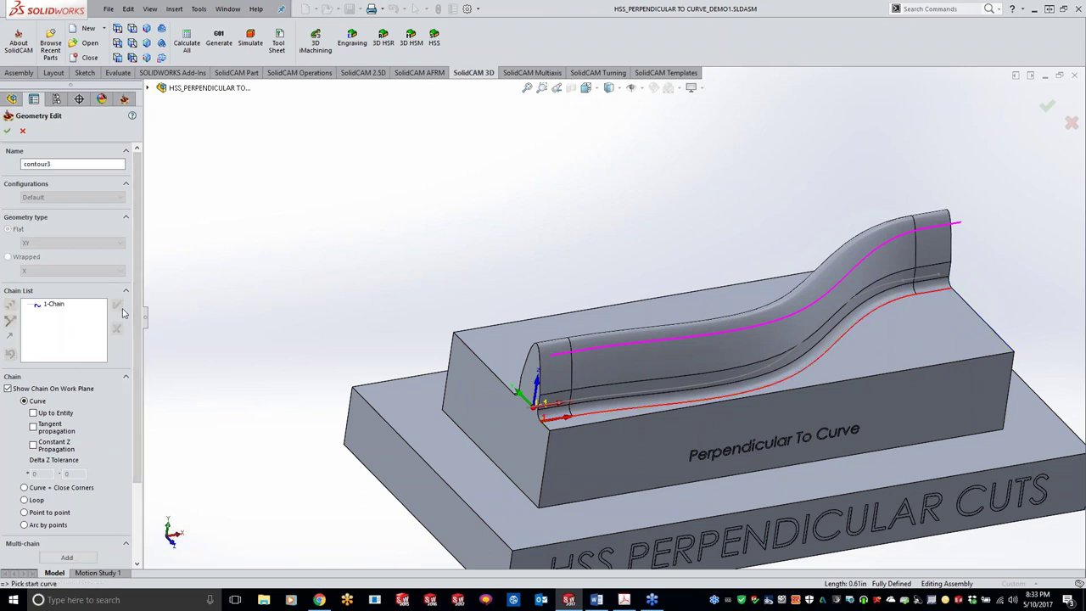
pyautogui.click(6, 130)
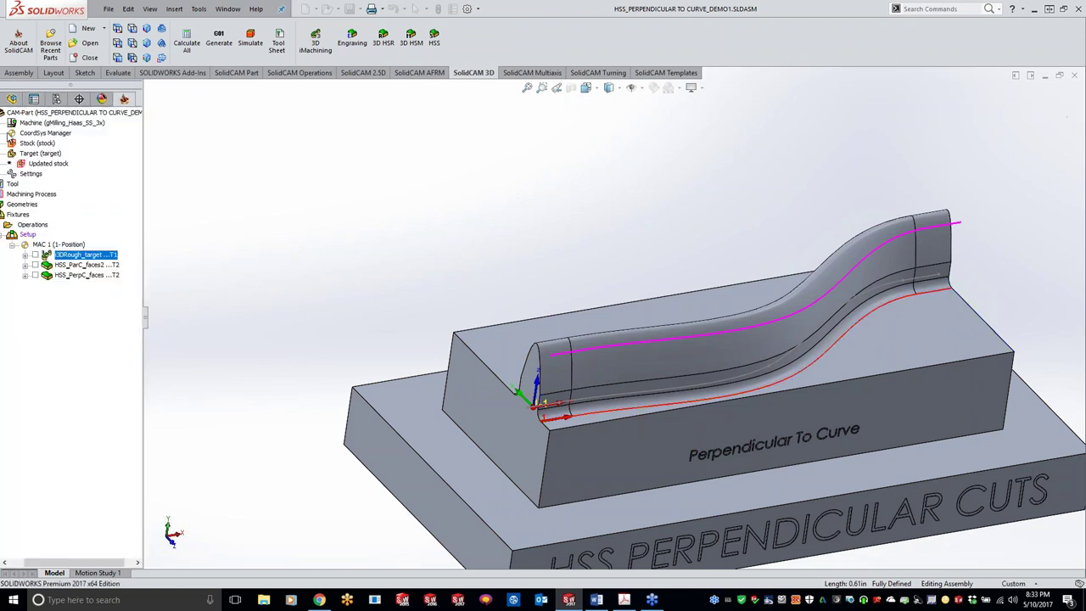
# Define the end edge curve as a chain along the full lower edge on the opposite side of the ridge
pyautogui.click(620, 246)
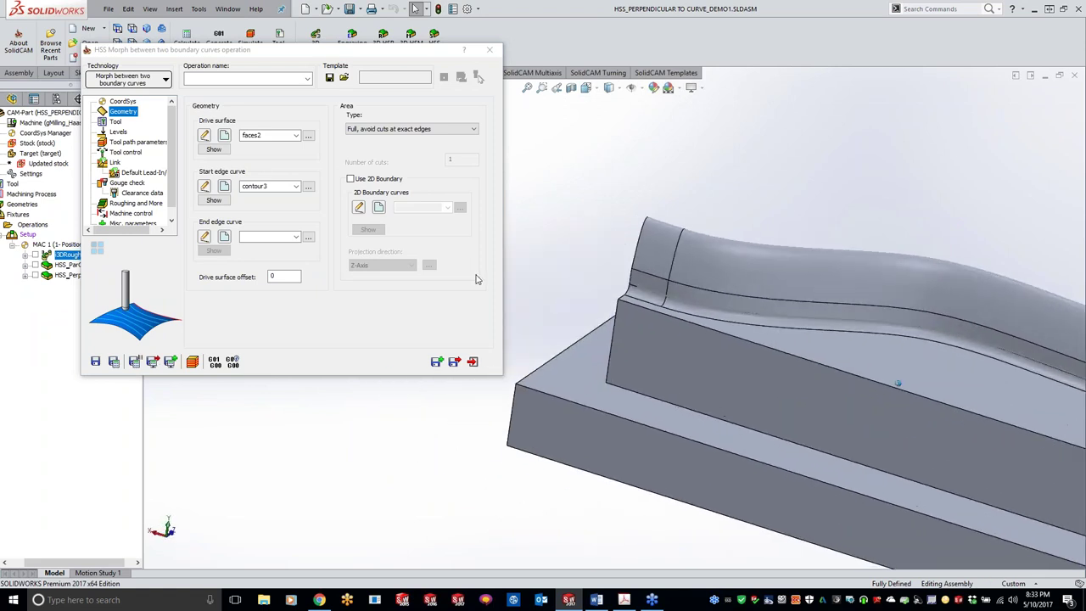
pyautogui.moveTo(476, 279); pyautogui.dragTo(411, 311, button='middle')
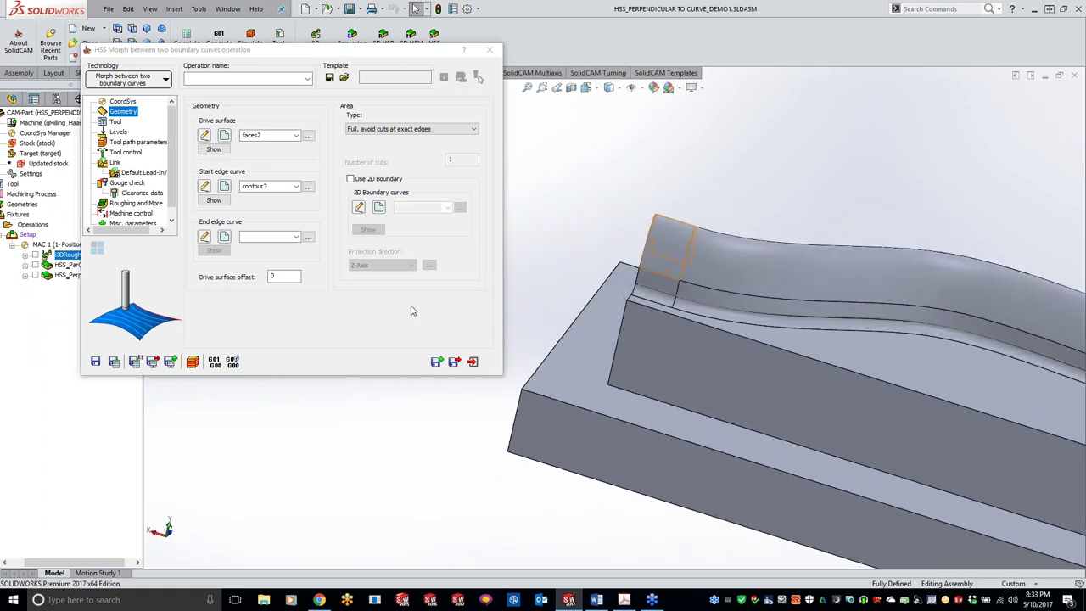
pyautogui.click(224, 237)
pyautogui.click(696, 316)
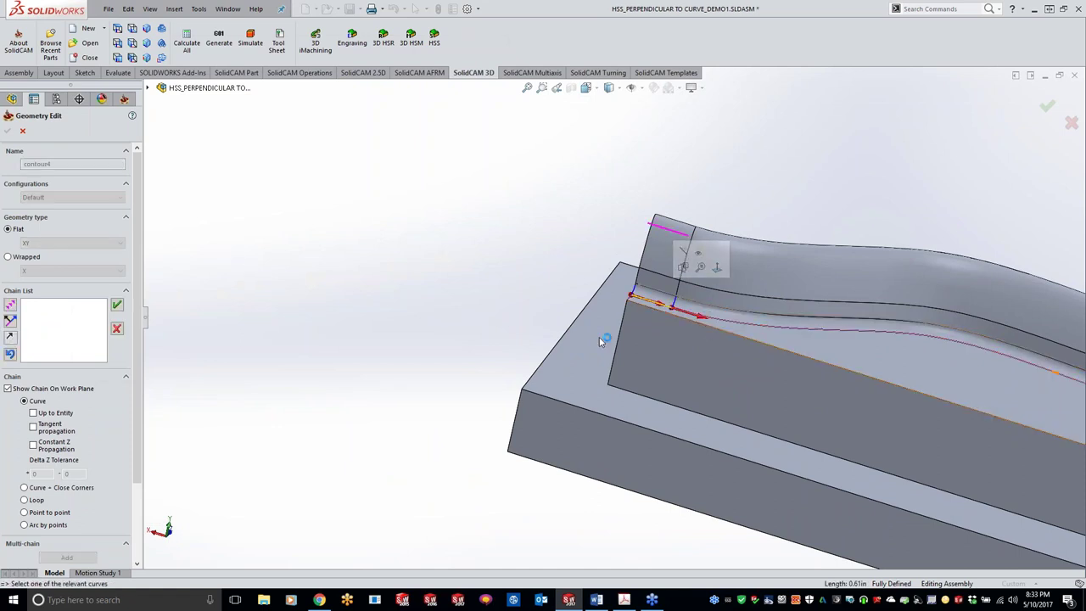
pyautogui.click(696, 316)
pyautogui.click(10, 305)
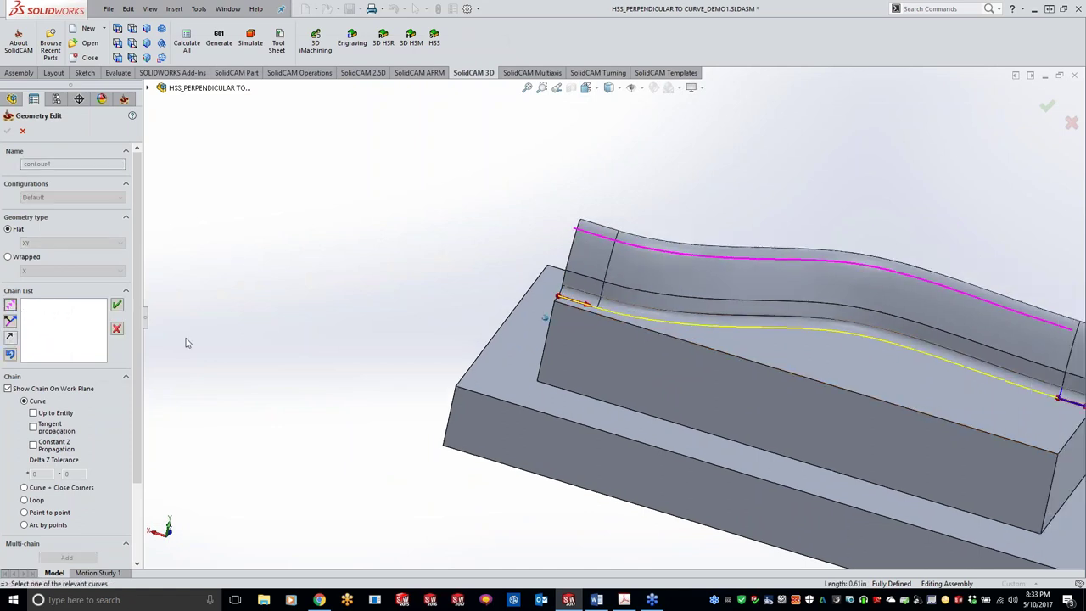
pyautogui.click(11, 308)
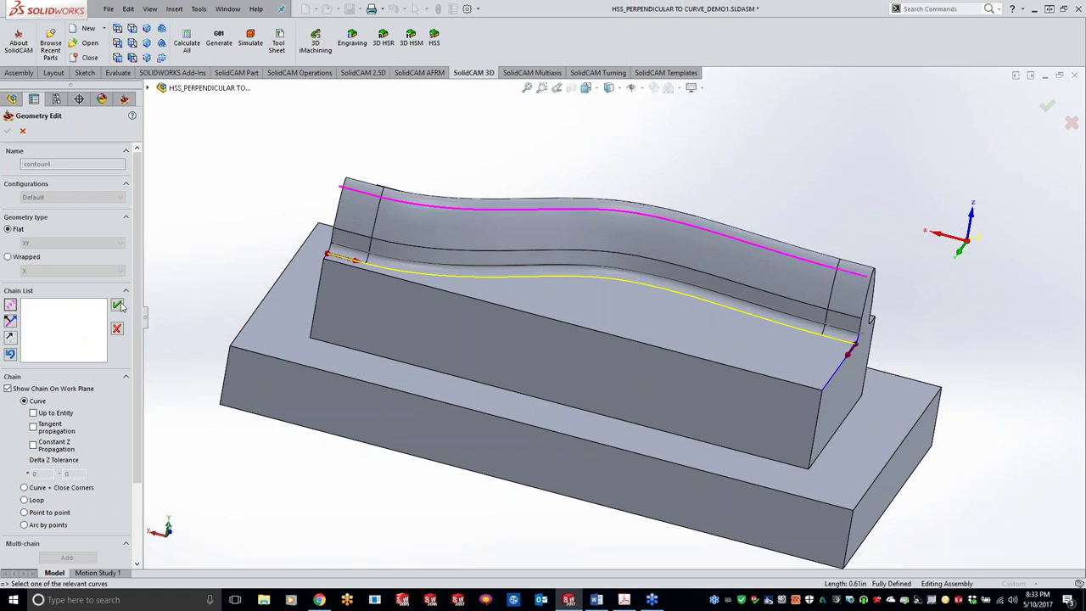
pyautogui.click(118, 306)
pyautogui.click(7, 130)
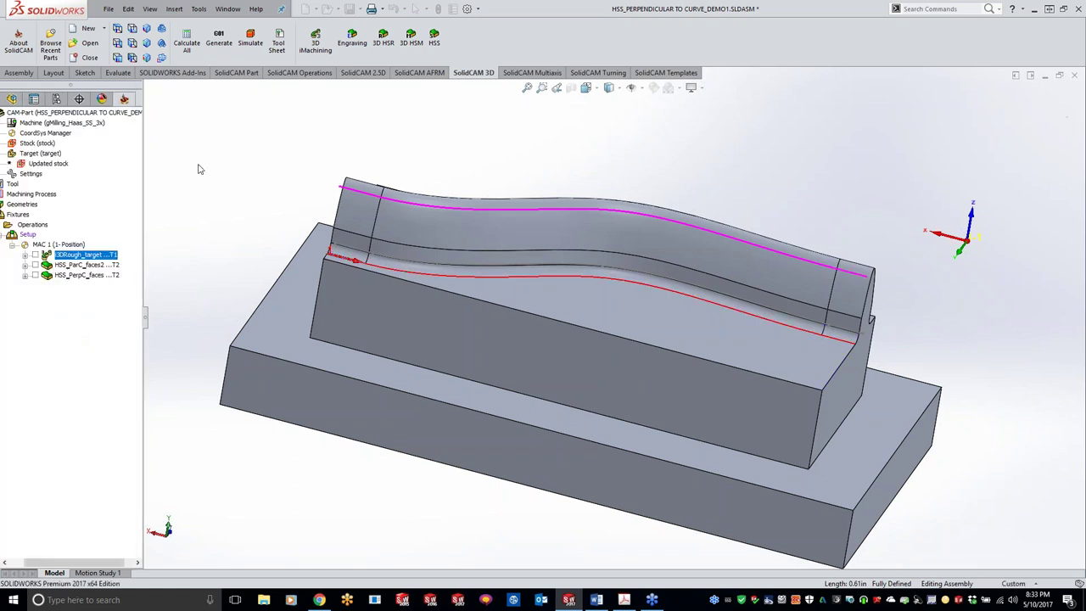
# Assign tool 2, the 0.125 inch ball nose mill, to the morph operation and calculate its tool path
pyautogui.click(115, 121)
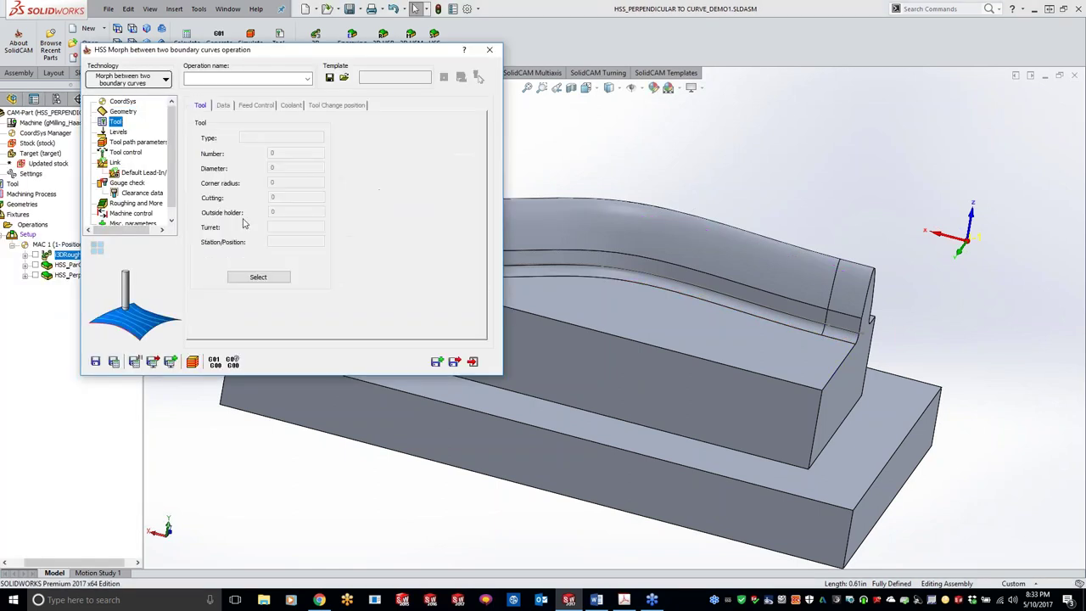
pyautogui.click(259, 277)
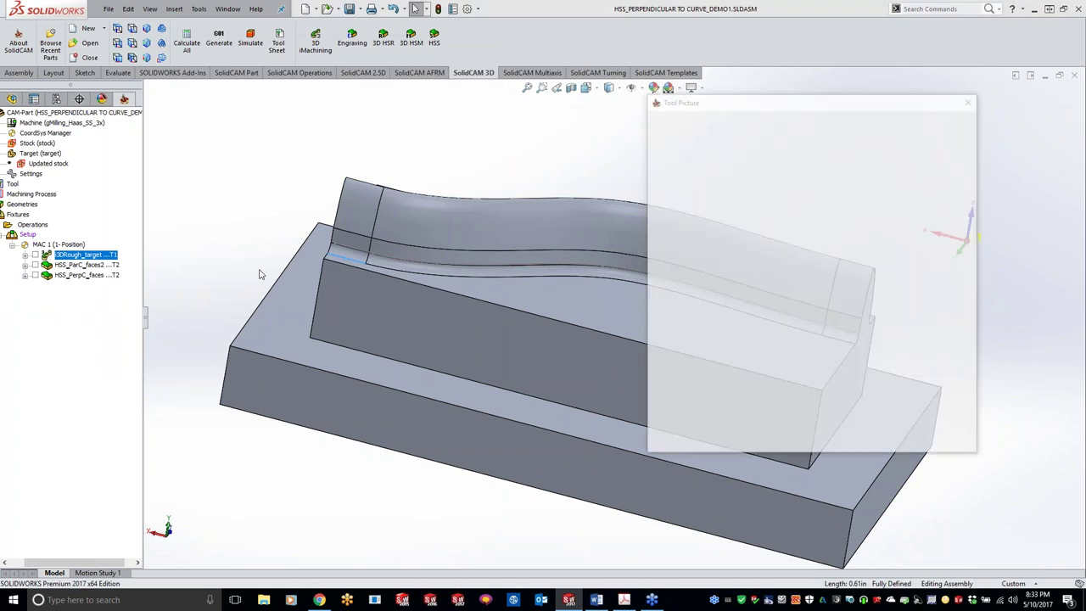
pyautogui.doubleClick(220, 143)
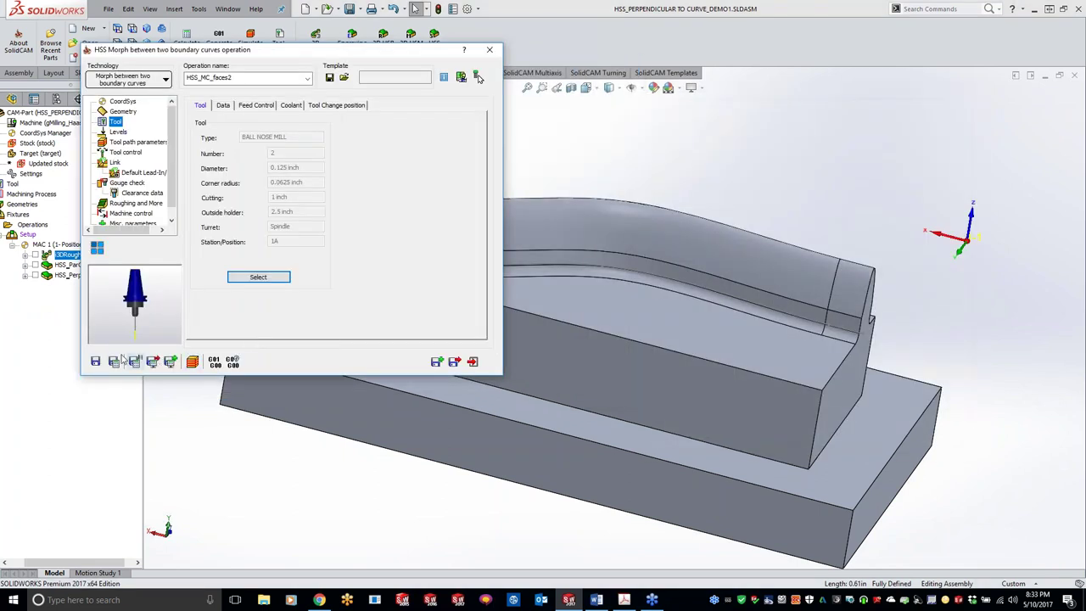
pyautogui.click(477, 76)
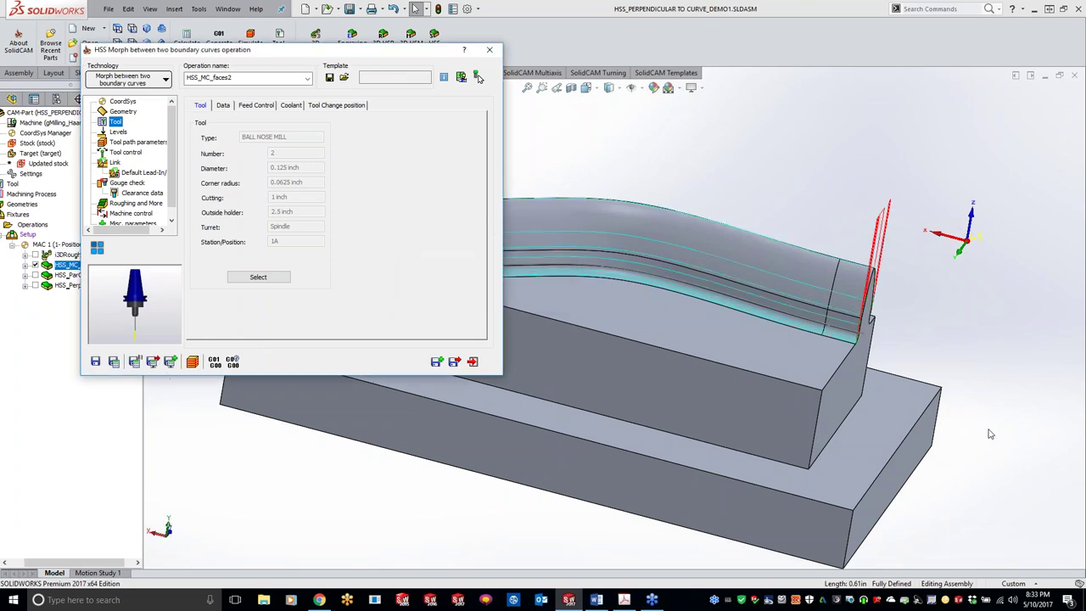
pyautogui.click(811, 222)
pyautogui.moveTo(773, 230)
pyautogui.mouseDown(button='middle')
pyautogui.moveTo(889, 208)
pyautogui.moveTo(807, 206)
pyautogui.moveTo(785, 351)
pyautogui.moveTo(402, 319)
pyautogui.mouseUp(button='middle')
pyautogui.moveTo(635, 194); pyautogui.dragTo(614, 393, button='middle')
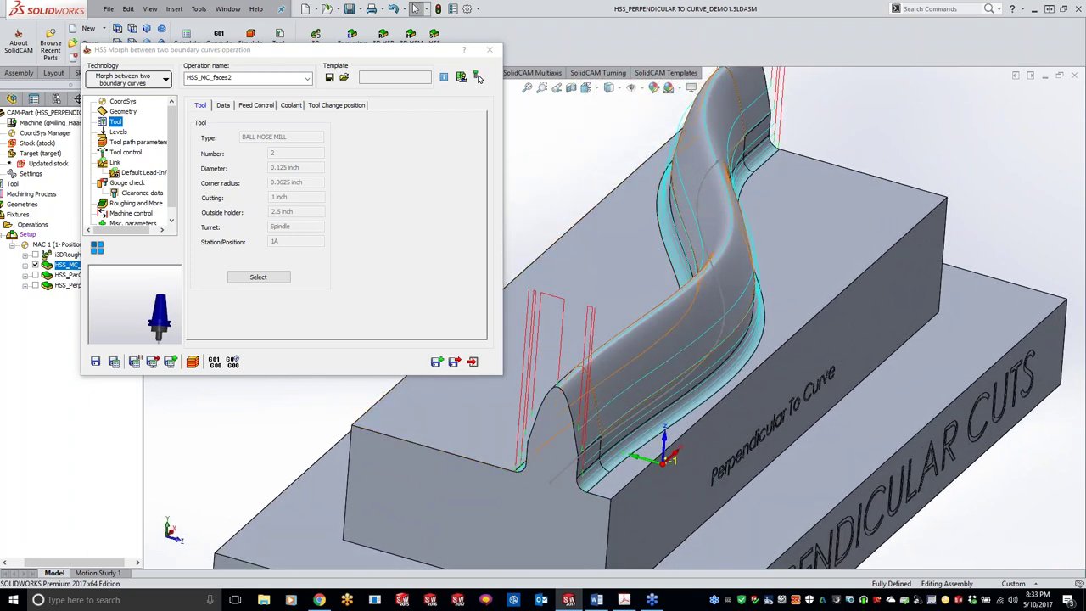
# Set the maximum step over to 0.01 in the tool path parameters and recalculate the morph operation
pyautogui.click(115, 154)
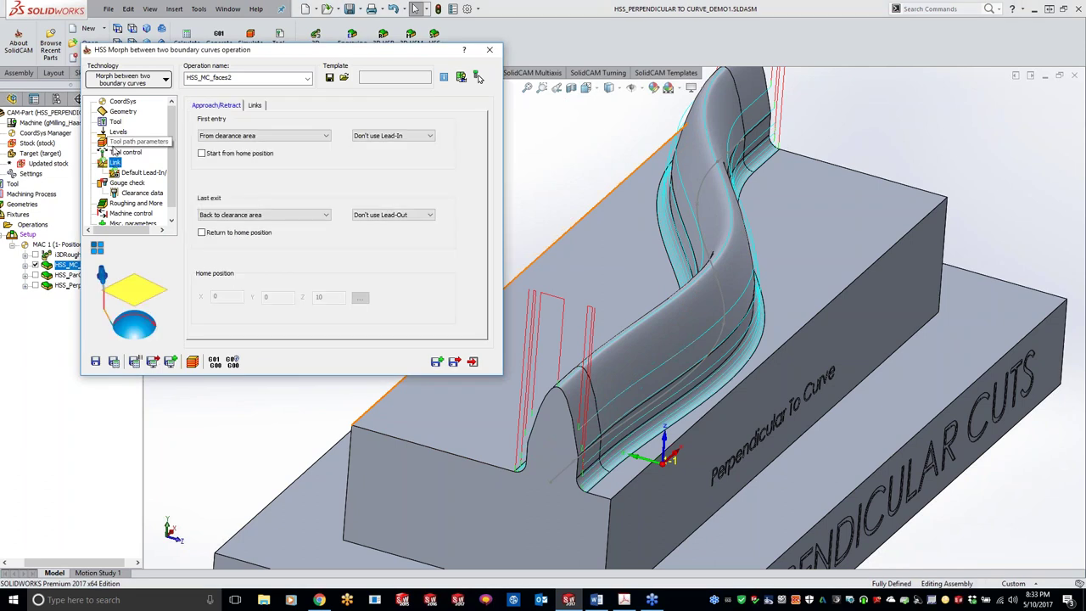
pyautogui.press('Up')
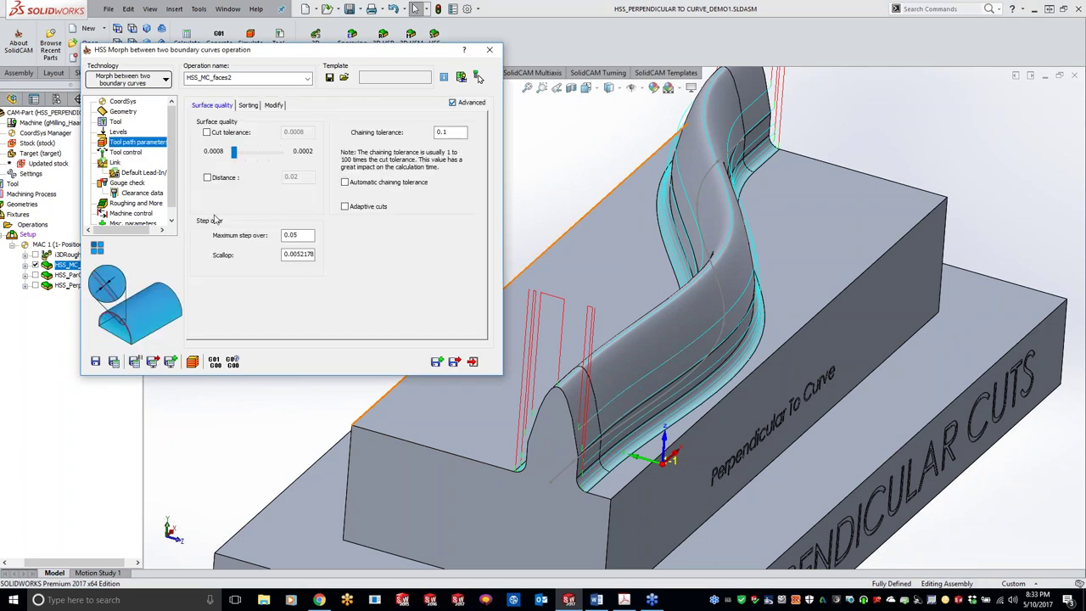
pyautogui.click(297, 236)
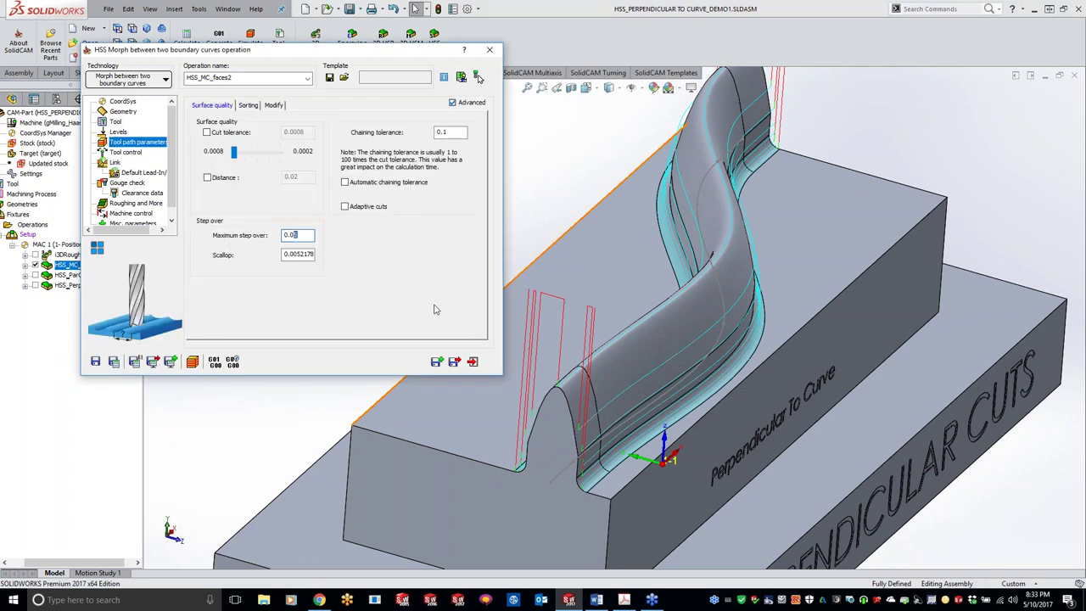
pyautogui.click(114, 361)
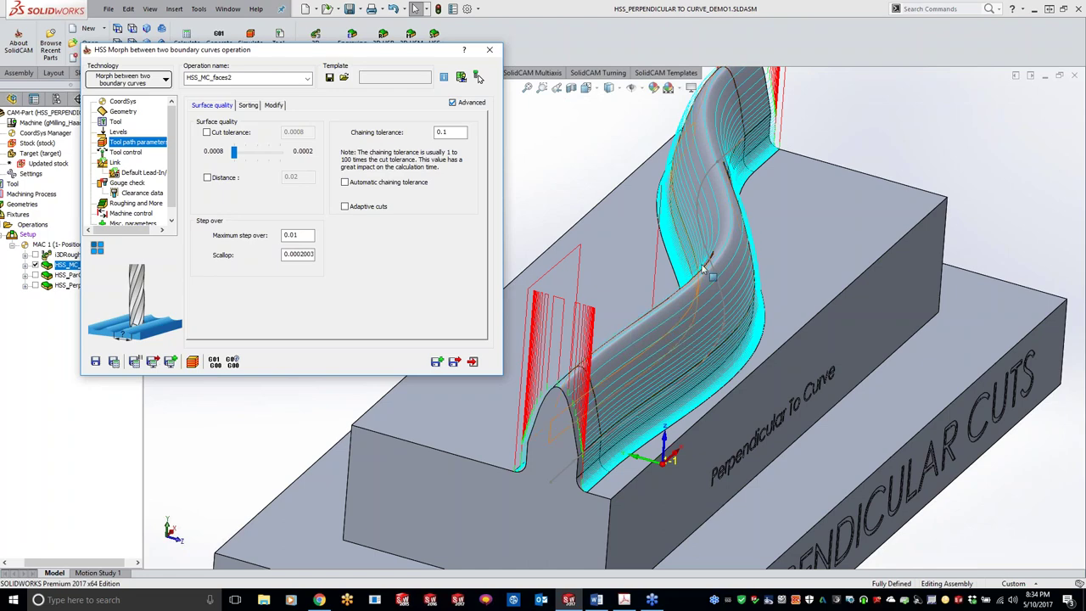
pyautogui.click(529, 181)
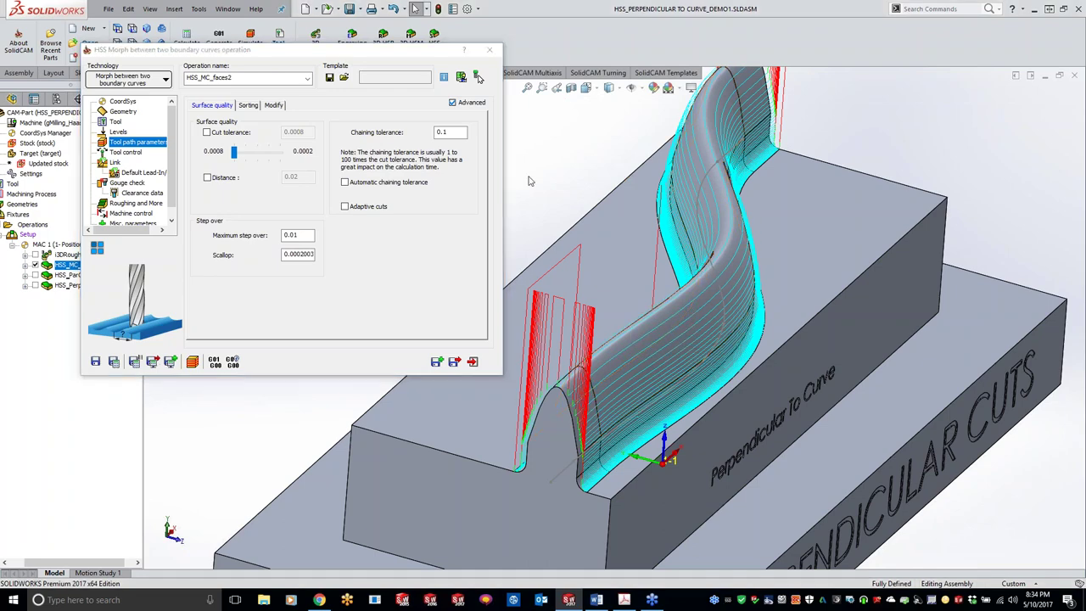
pyautogui.scroll(3, 528, 181)
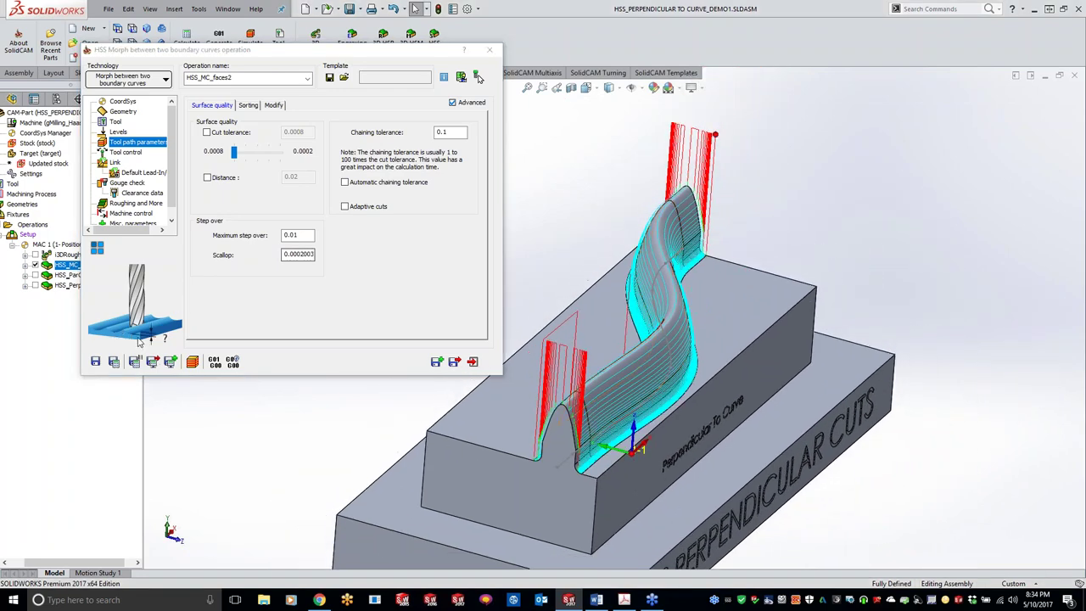
# Hide the morph tool path, examine the perpendicular and parallel-to-curve tool paths one at a time, and review the available HSS technologies
pyautogui.click(35, 266)
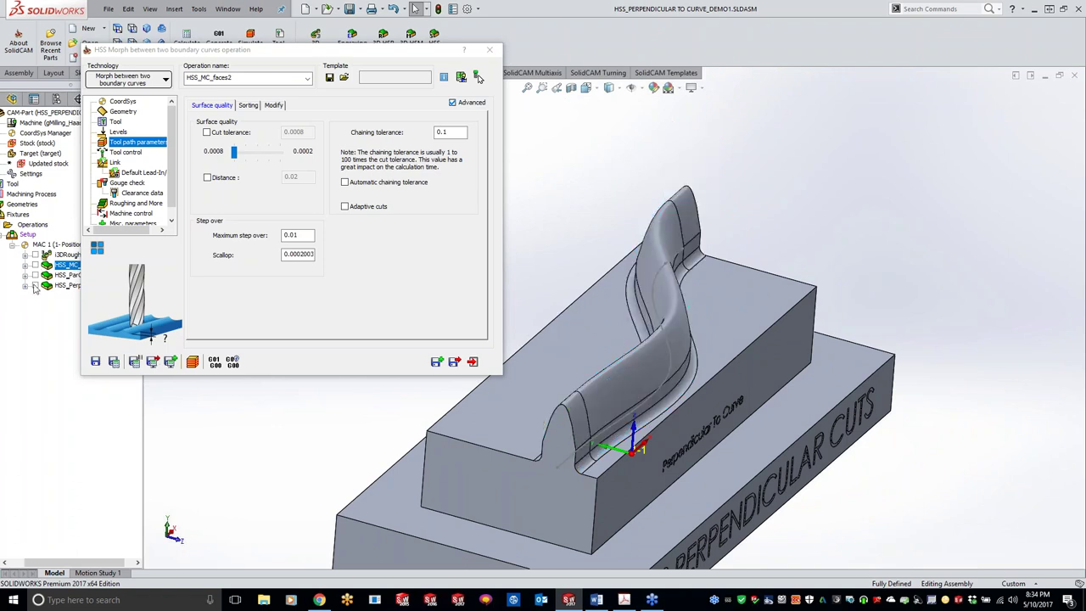
pyautogui.click(35, 285)
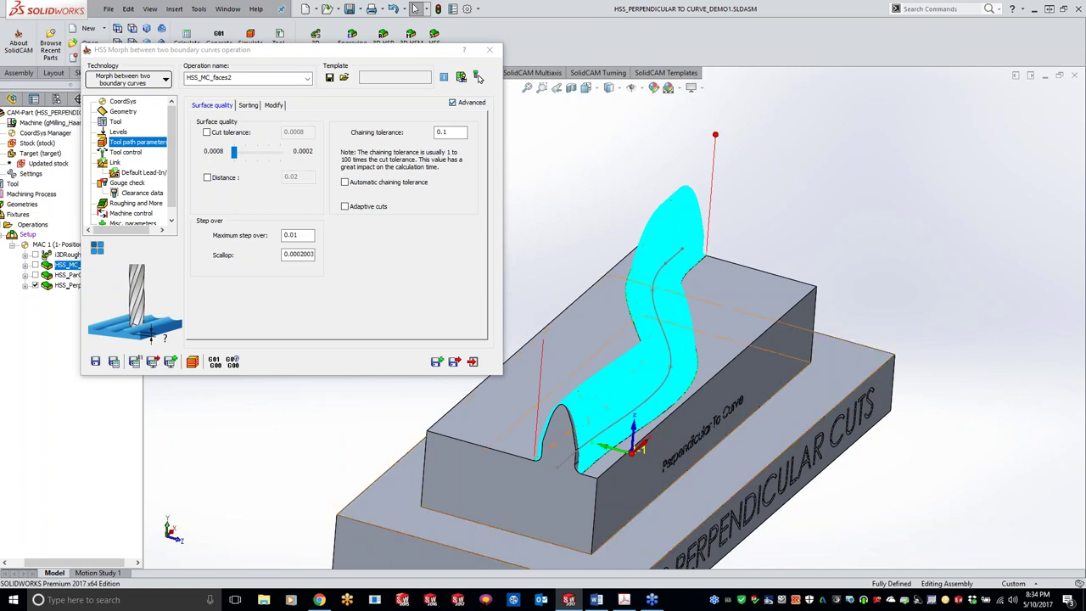
pyautogui.moveTo(941, 534); pyautogui.dragTo(900, 513, button='middle')
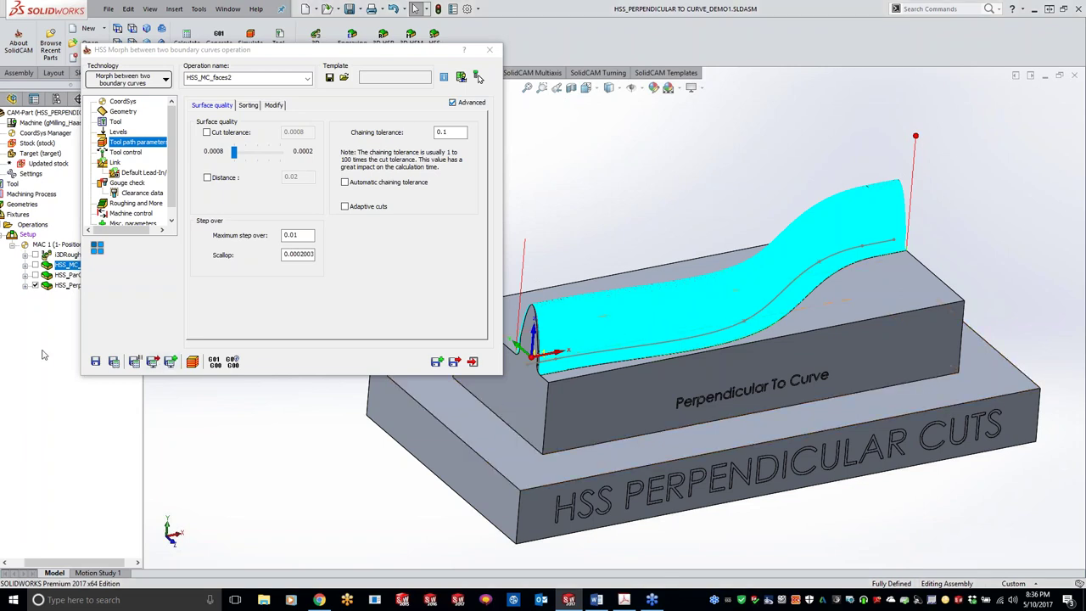
pyautogui.click(34, 285)
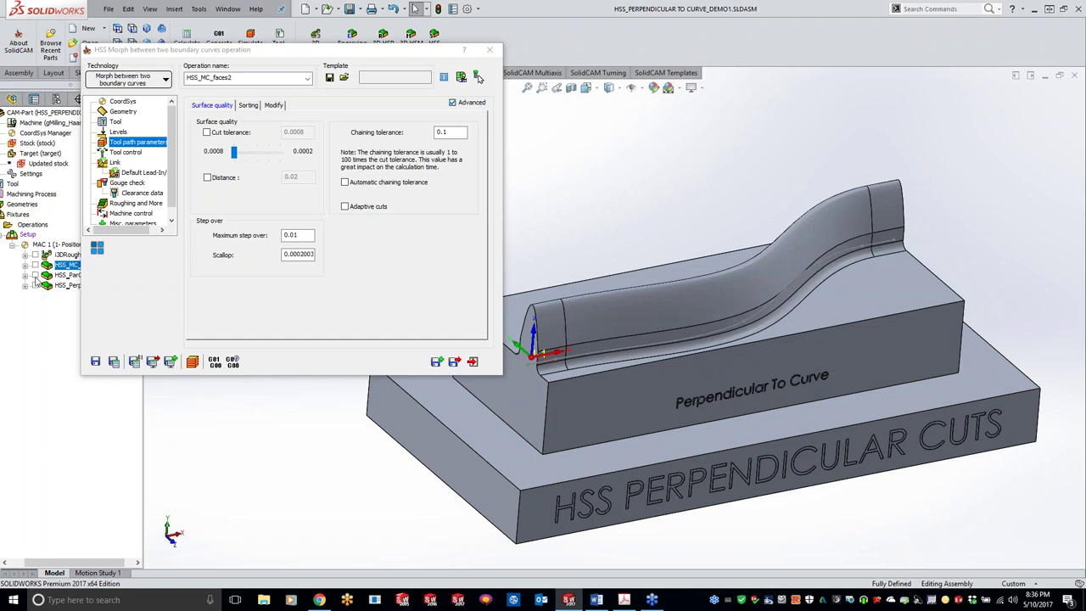
pyautogui.click(35, 275)
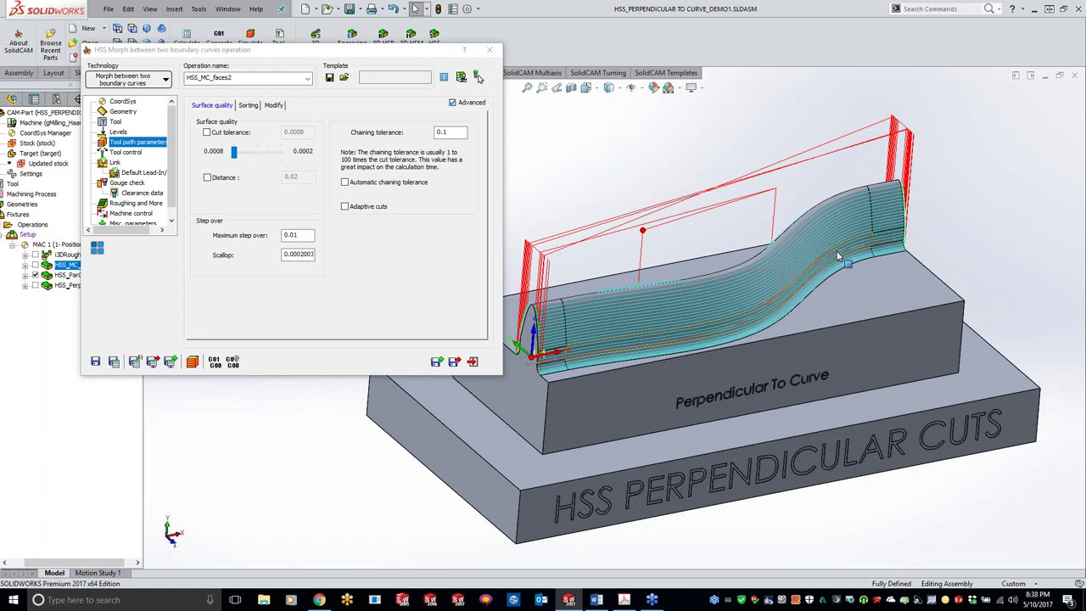
pyautogui.click(125, 85)
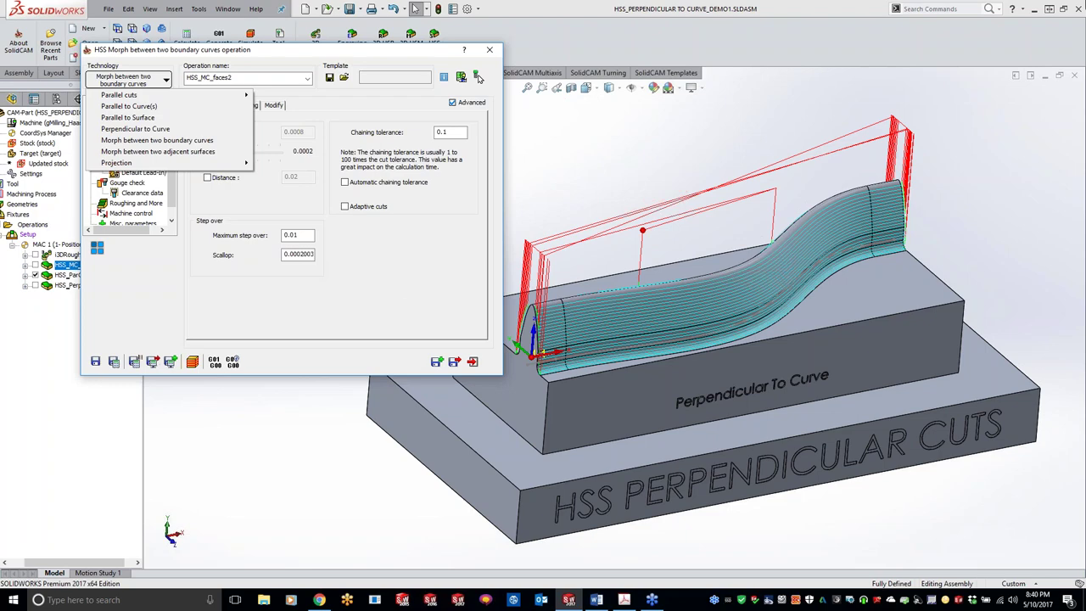
pyautogui.click(682, 242)
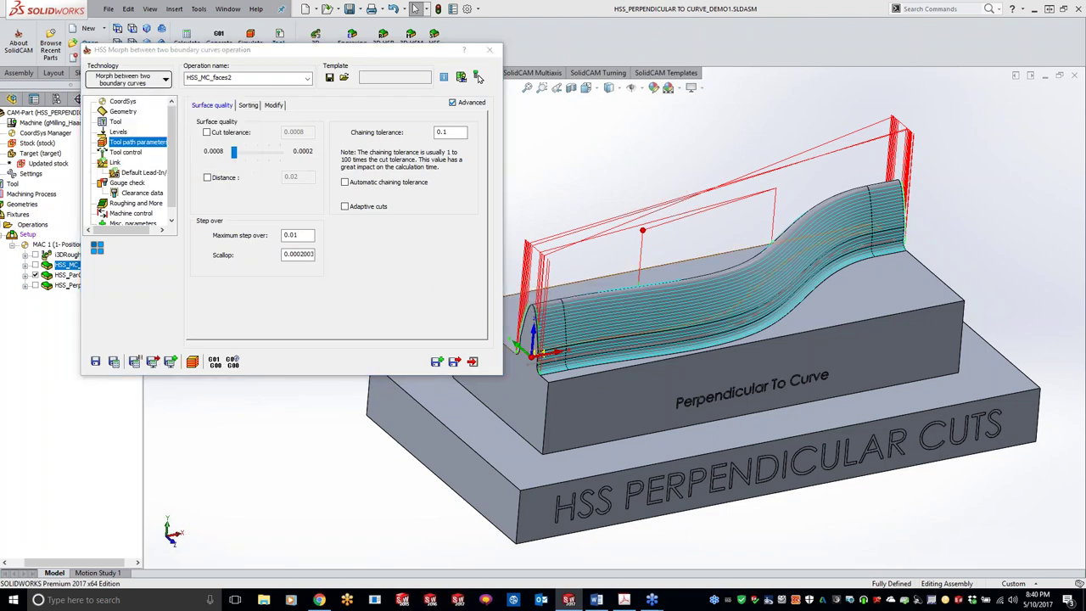